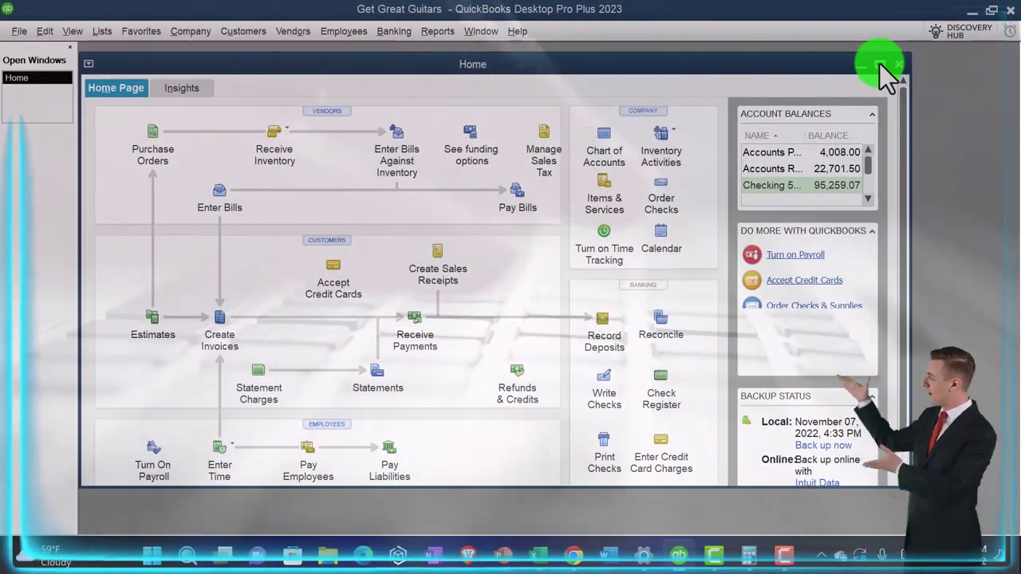
# Step: Maximize the Home page window and check the open window list and icon bar display settings
pyautogui.click(880, 63)
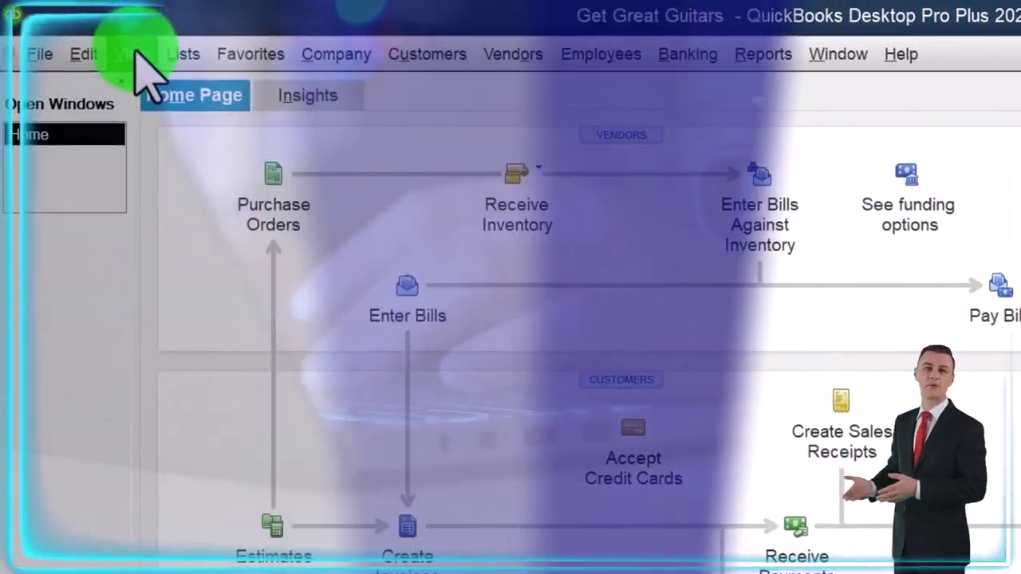
pyautogui.click(77, 32)
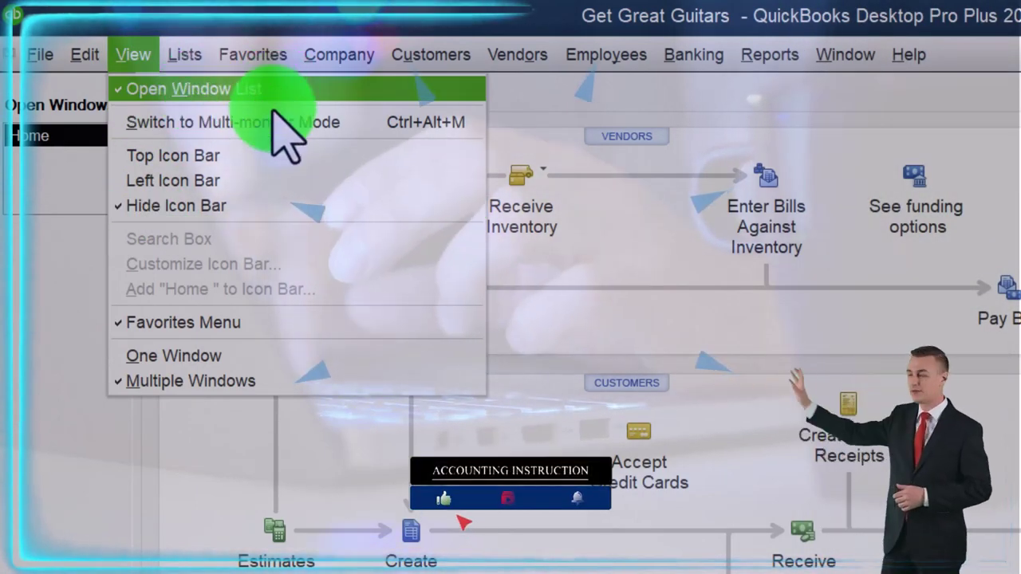
pyautogui.click(62, 254)
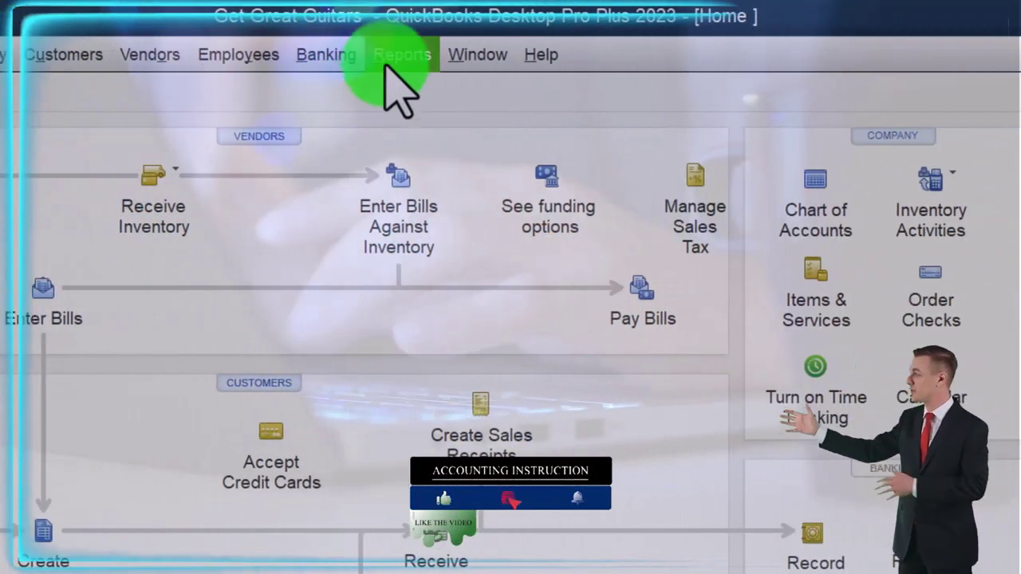
# Step: Open the Profit & Loss Standard report from the Company & Financial reports
pyautogui.click(770, 54)
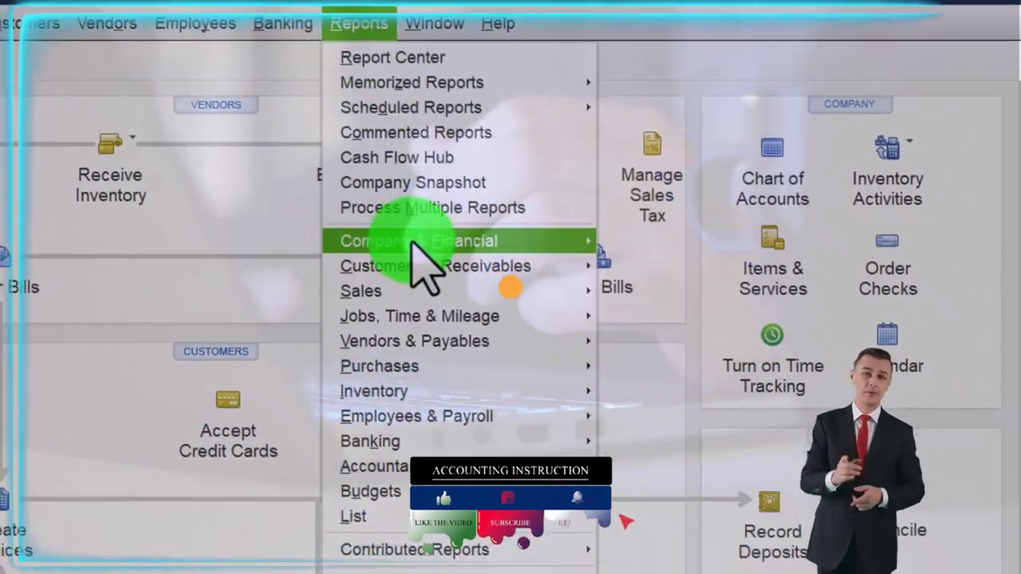
pyautogui.moveTo(447, 273)
pyautogui.click(638, 99)
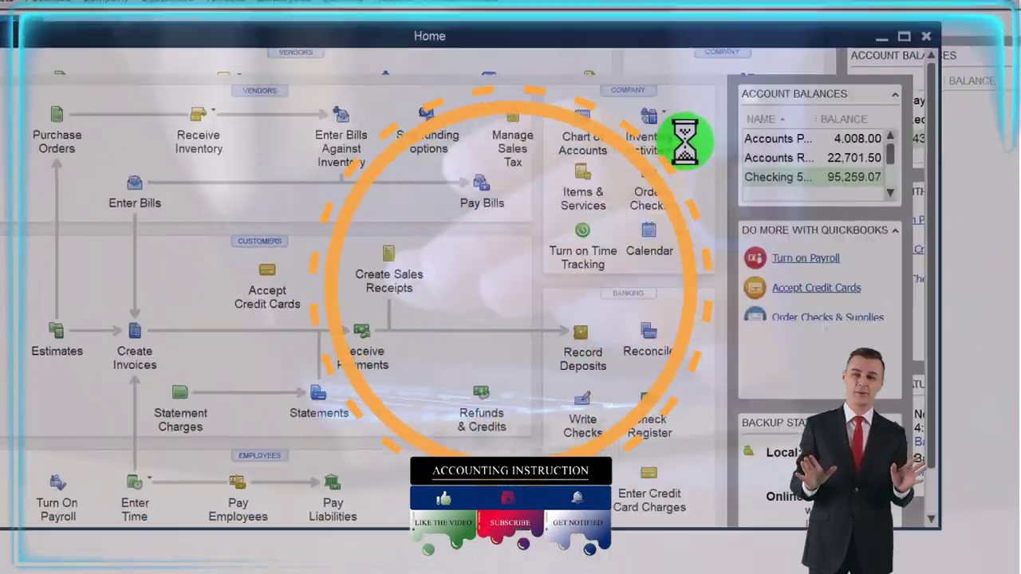
# Step: Set the Profit & Loss date range from 01/01/2023 to 02/28/2023 and show its columns by Month
pyautogui.write('0')
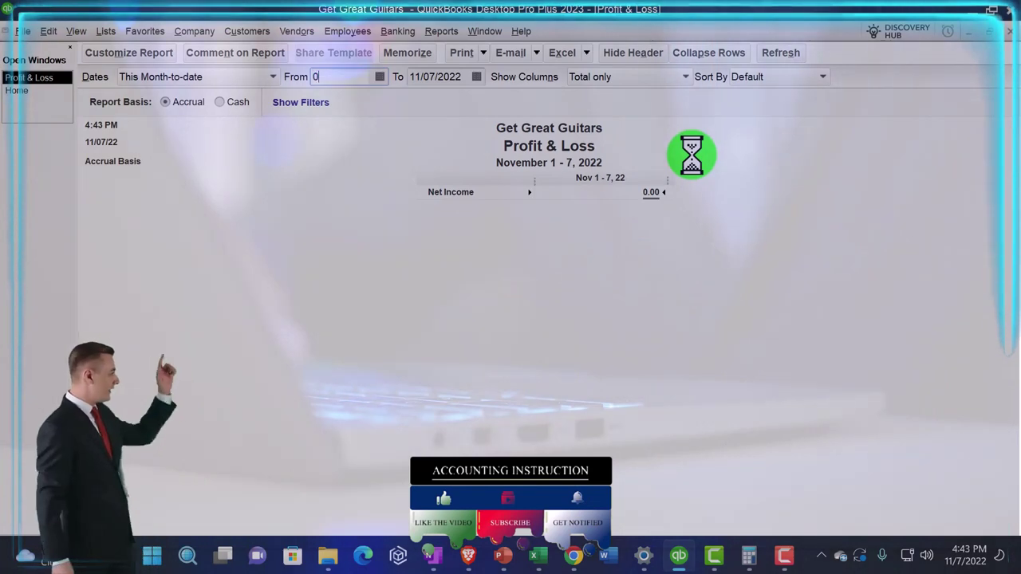
pyautogui.write('1/01/2023')
pyautogui.press('Tab')
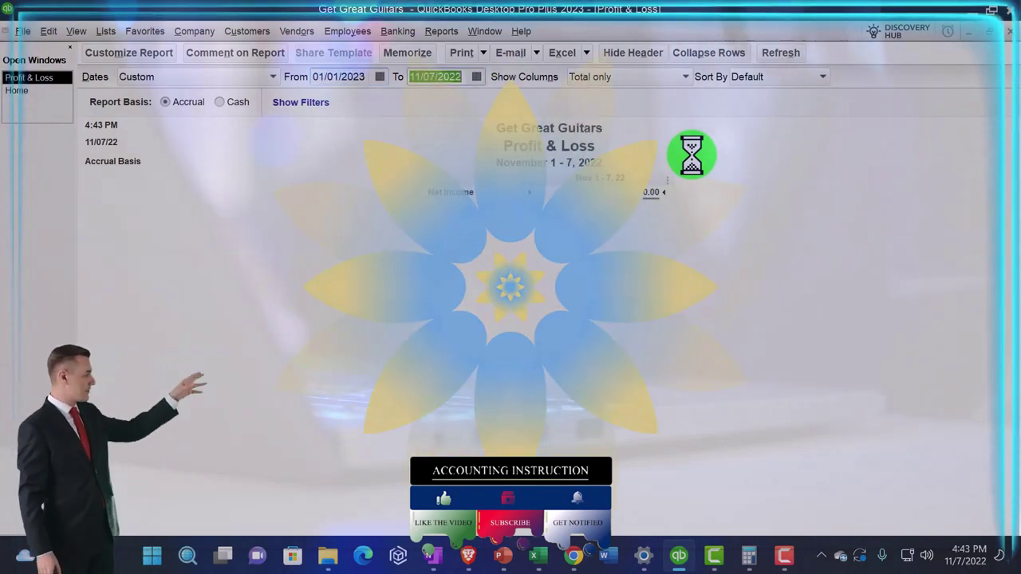
pyautogui.write('02/28/2023')
pyautogui.press('Tab')
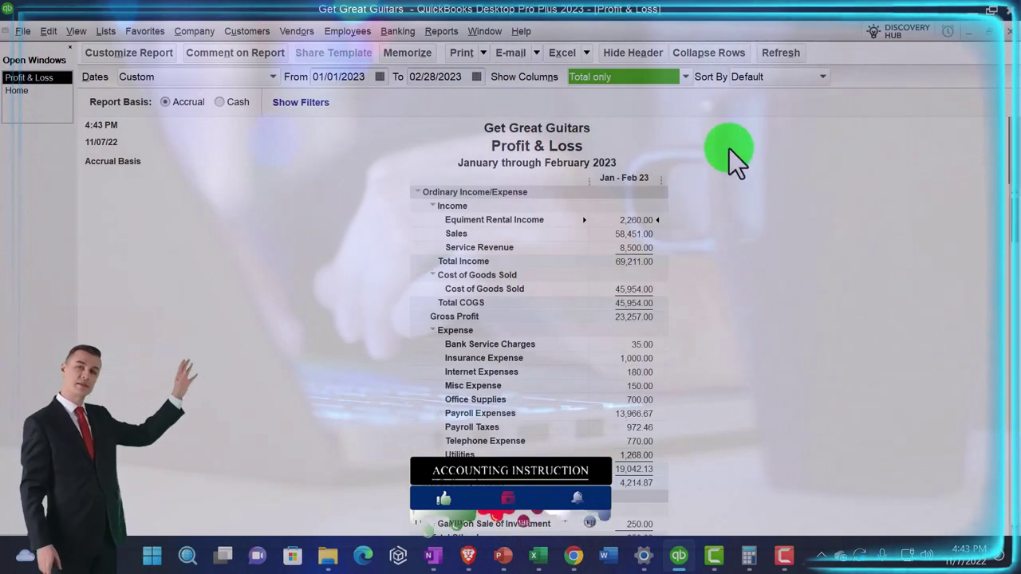
pyautogui.click(685, 76)
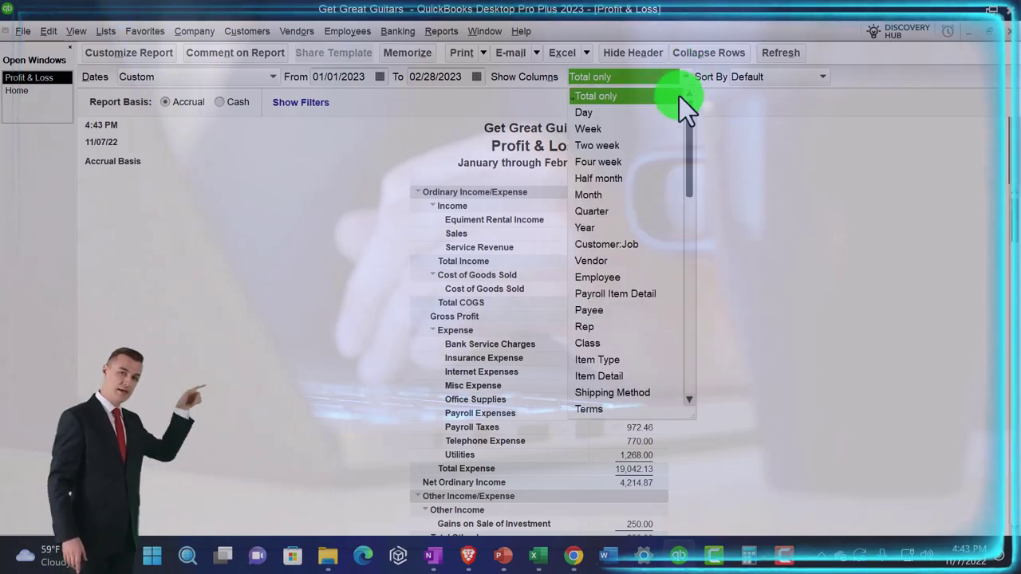
pyautogui.click(604, 192)
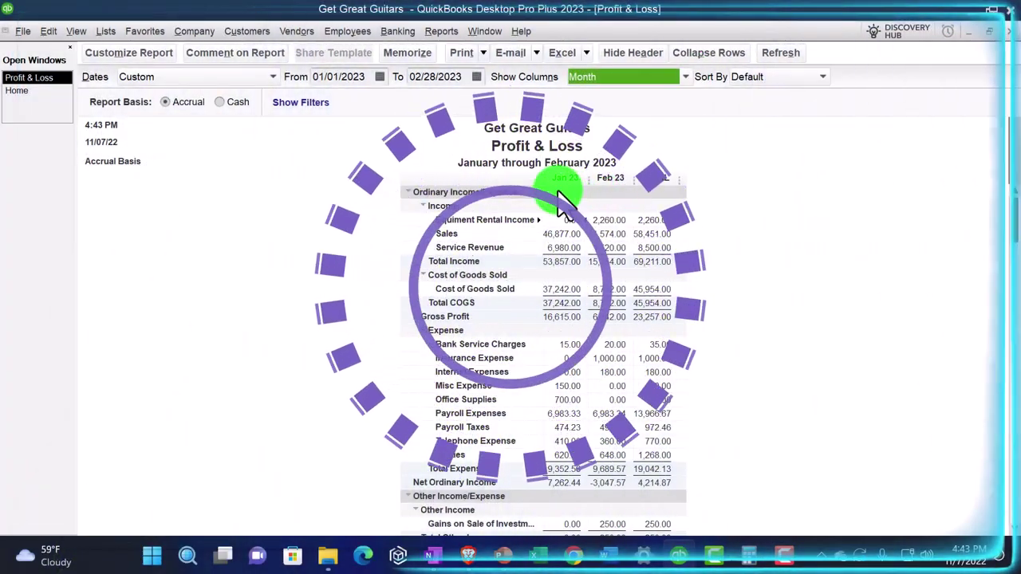
# Step: Set the Profit & Loss report's column label font size to 14 and apply the change to all related fonts
pyautogui.click(144, 53)
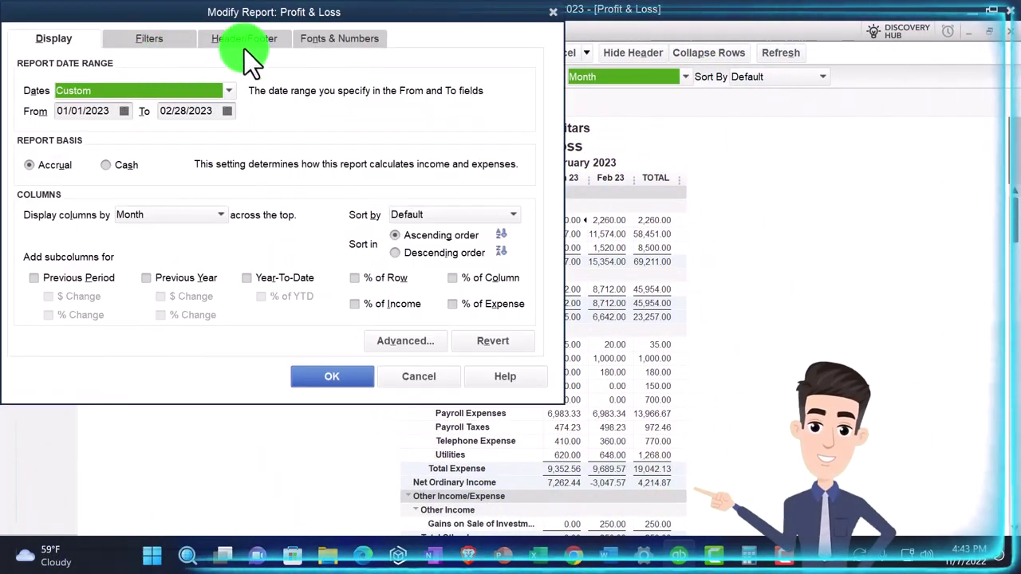
pyautogui.click(335, 39)
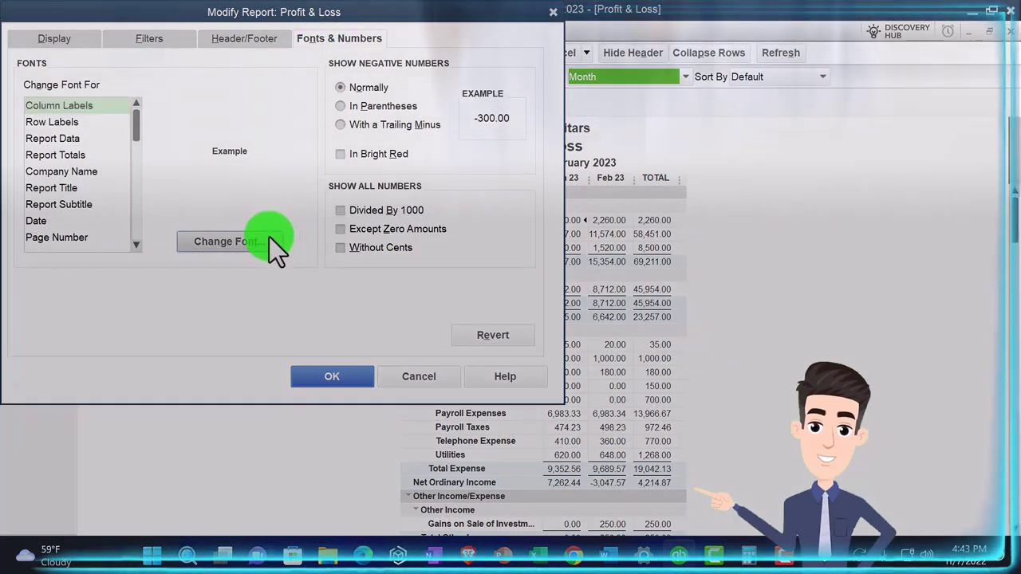
pyautogui.click(268, 239)
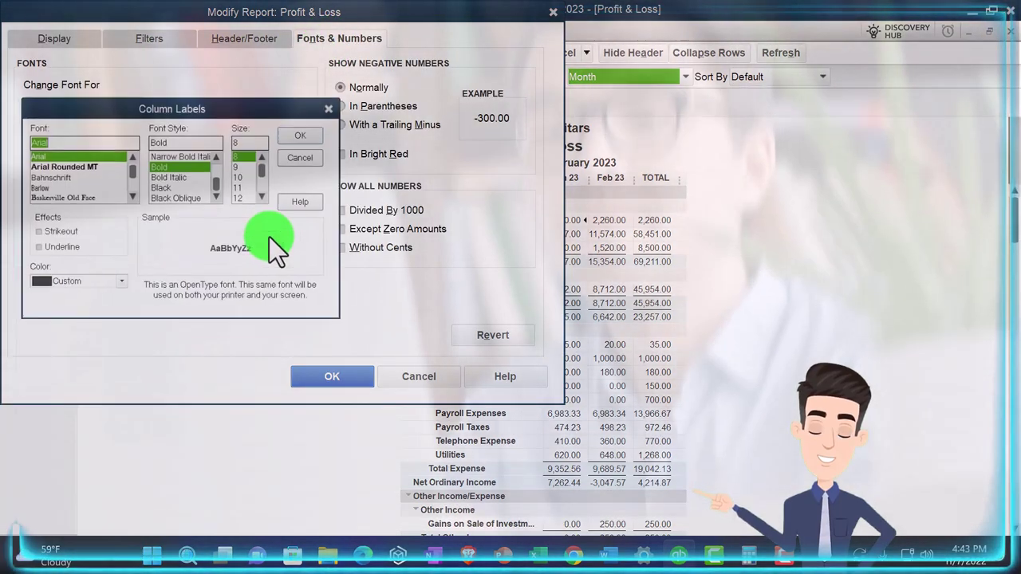
pyautogui.click(247, 189)
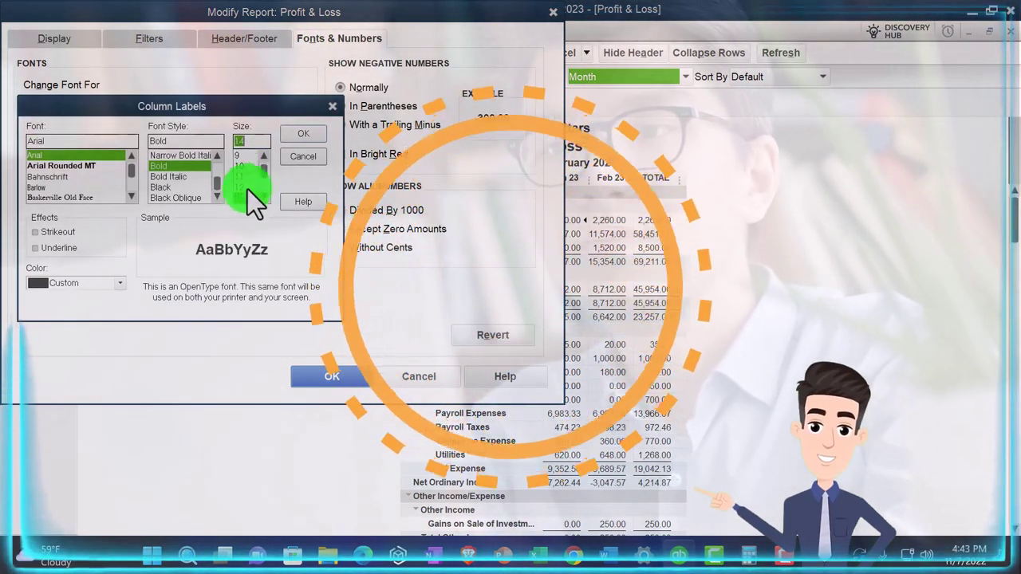
pyautogui.click(289, 134)
pyautogui.click(456, 174)
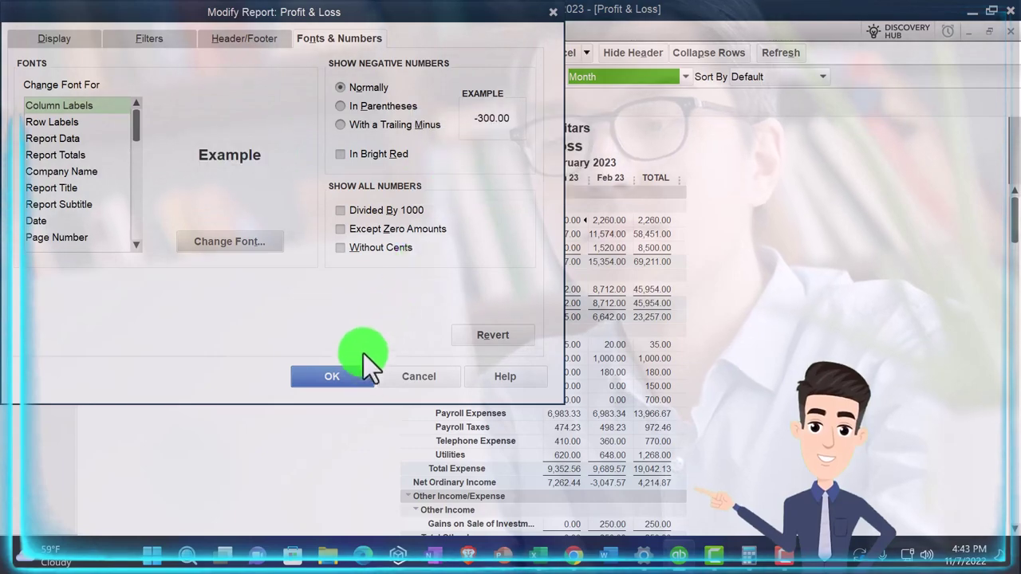
pyautogui.click(355, 375)
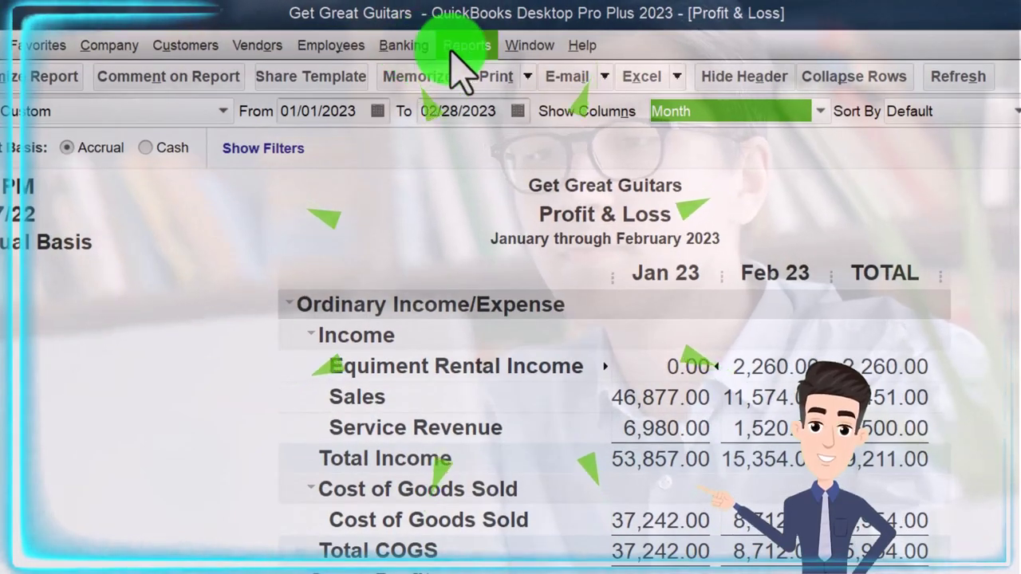
# Step: Open the Balance Sheet Standard report from the Company & Financial reports
pyautogui.click(464, 48)
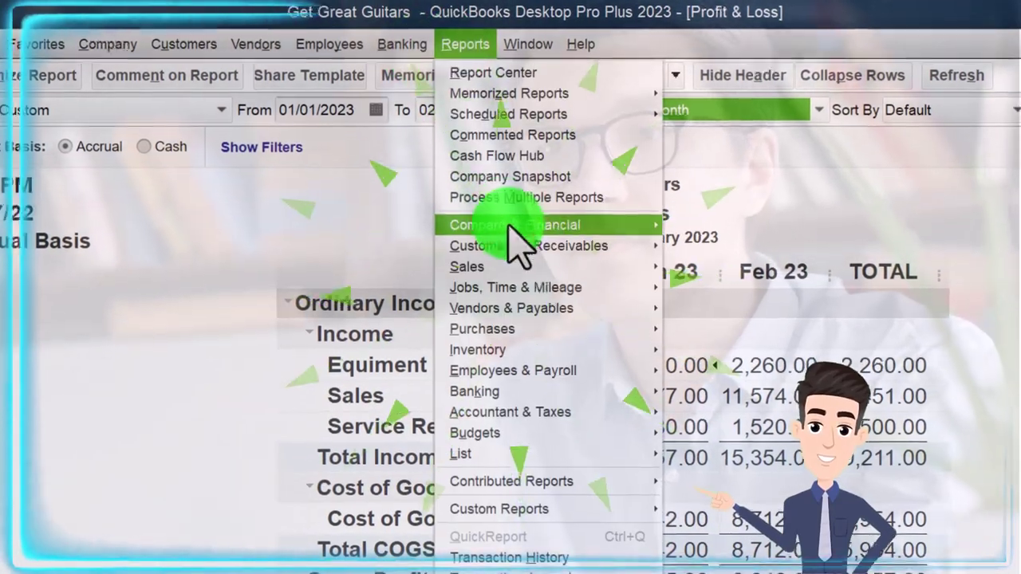
pyautogui.moveTo(510, 225)
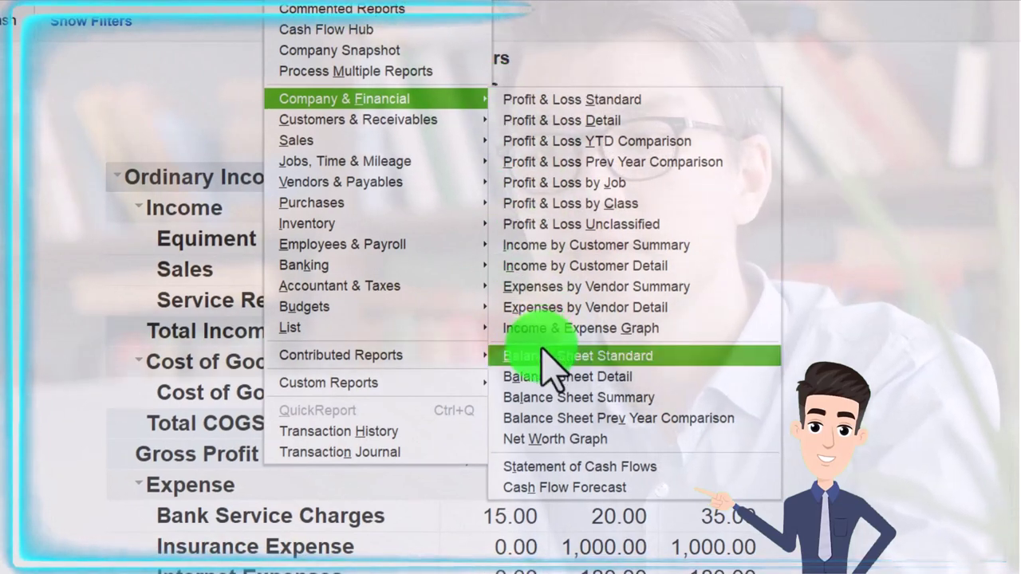
pyautogui.click(670, 363)
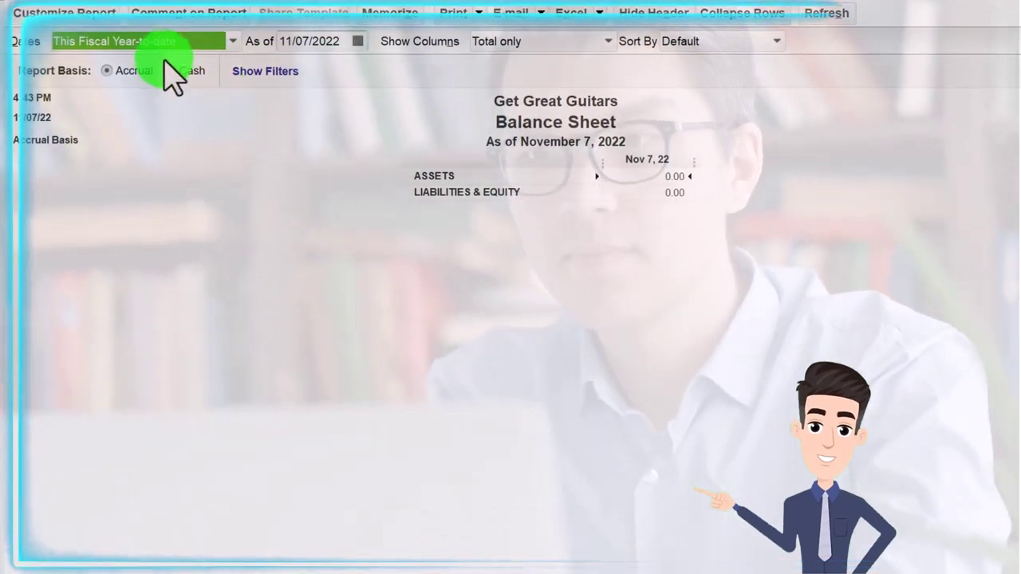
# Step: Customize the Balance Sheet with a date range from 01/01/2023 to 02/28/2023 and columns displayed by Month
pyautogui.click(104, 15)
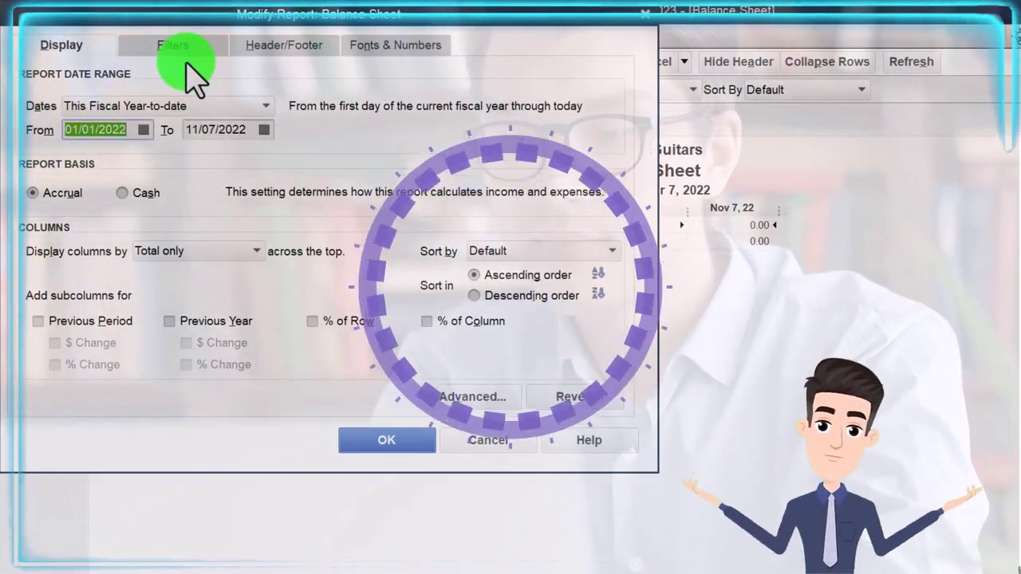
pyautogui.write('01')
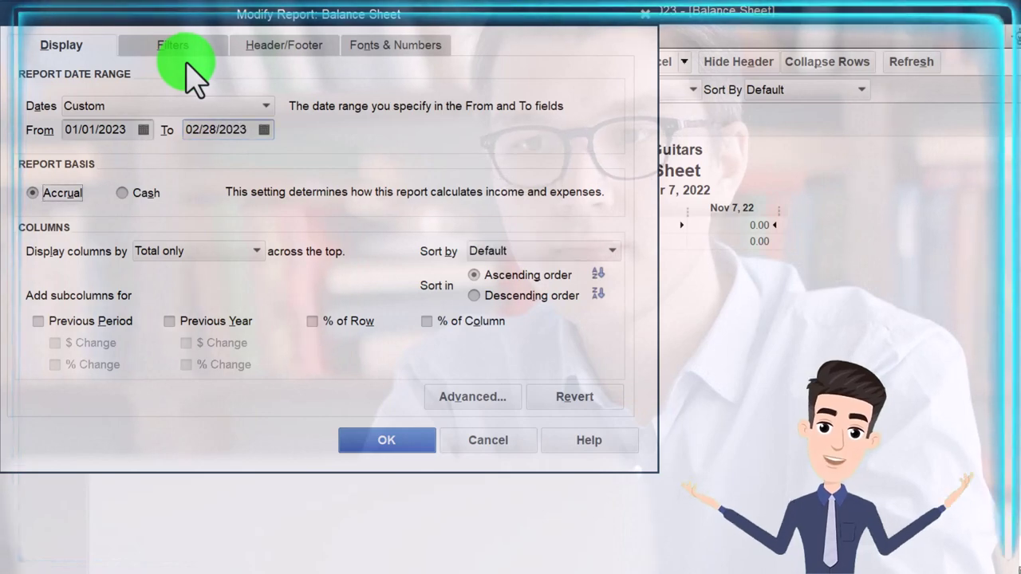
pyautogui.click(256, 250)
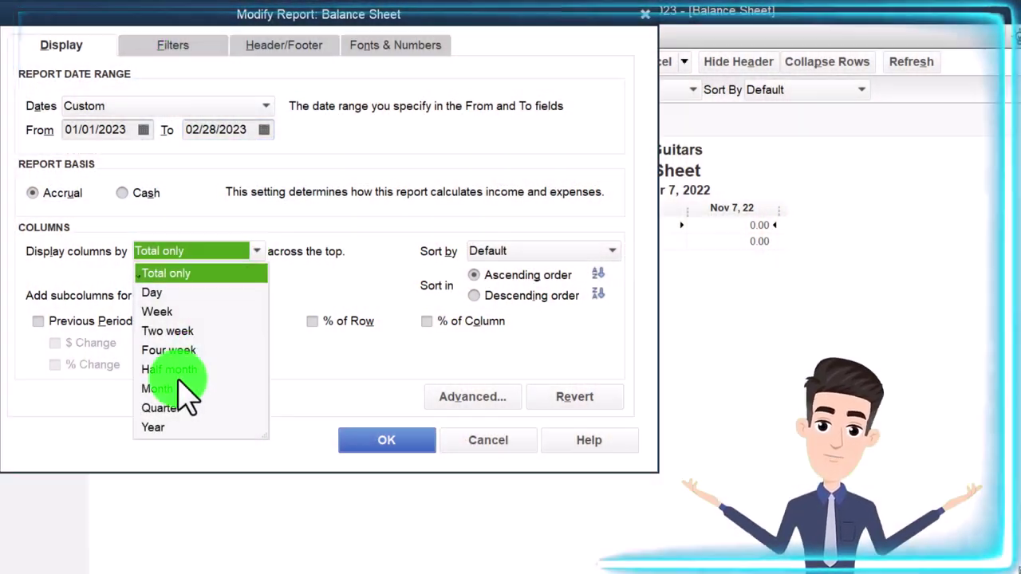
# Step: Set the Balance Sheet's column label font size to 14, change all related fonts, and apply the report modifications
pyautogui.click(363, 48)
pyautogui.click(296, 286)
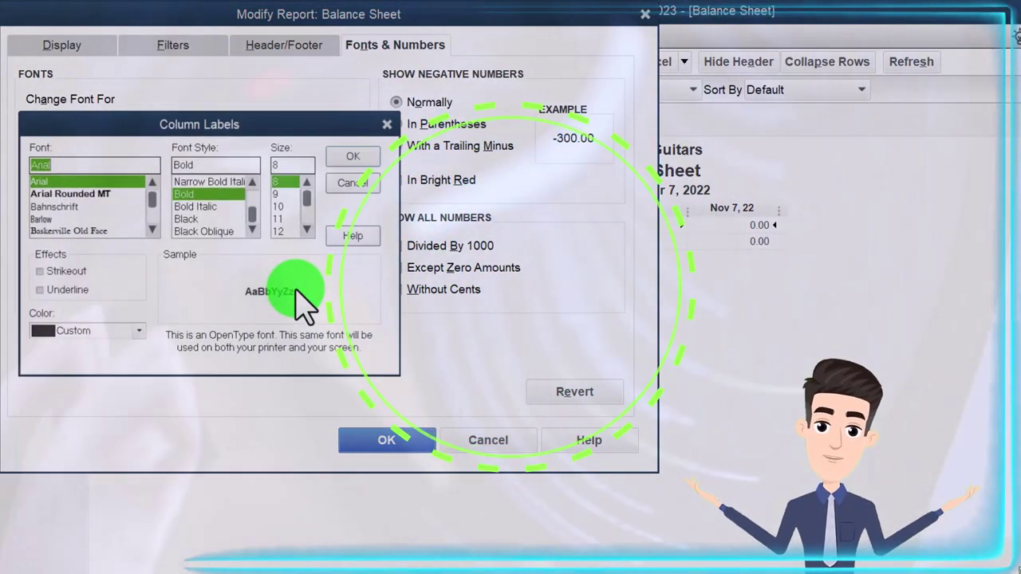
pyautogui.scroll(-1, 293, 230)
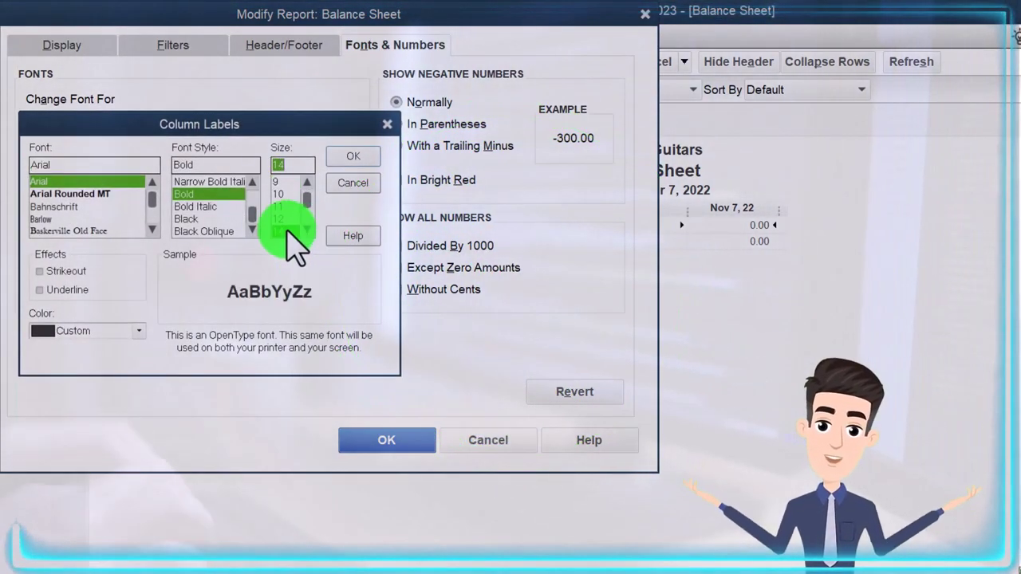
pyautogui.click(335, 157)
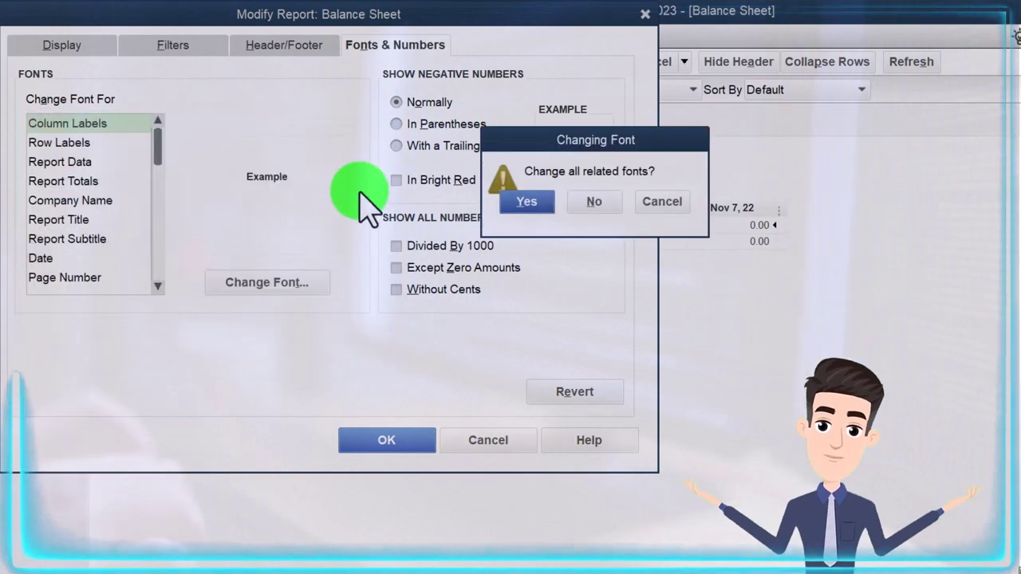
pyautogui.click(526, 201)
pyautogui.click(401, 443)
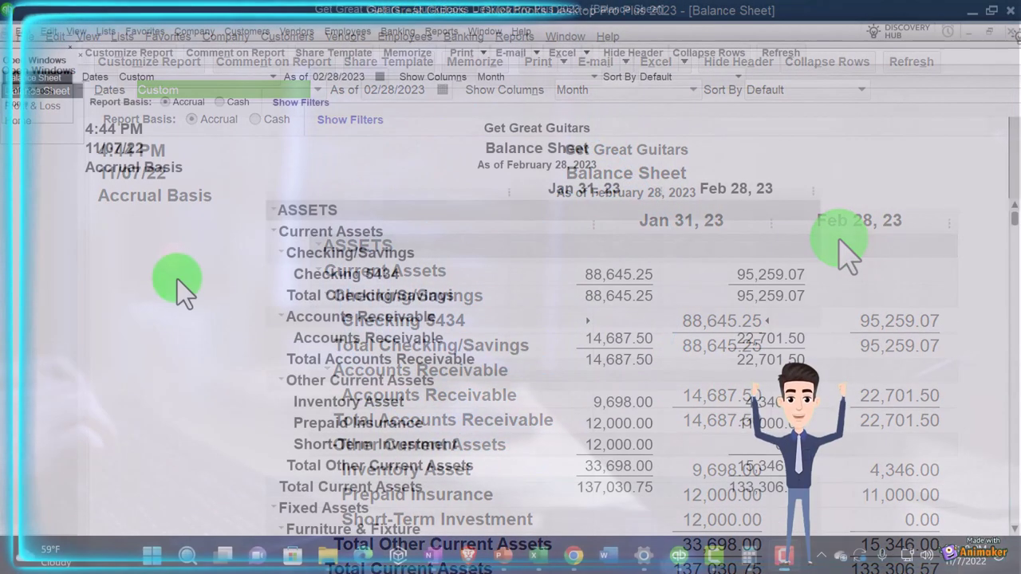
# Step: Examine the January and February asset balances on the Balance Sheet alongside the income and expense lines on the Profit & Loss report
pyautogui.scroll(-3, 177, 279)
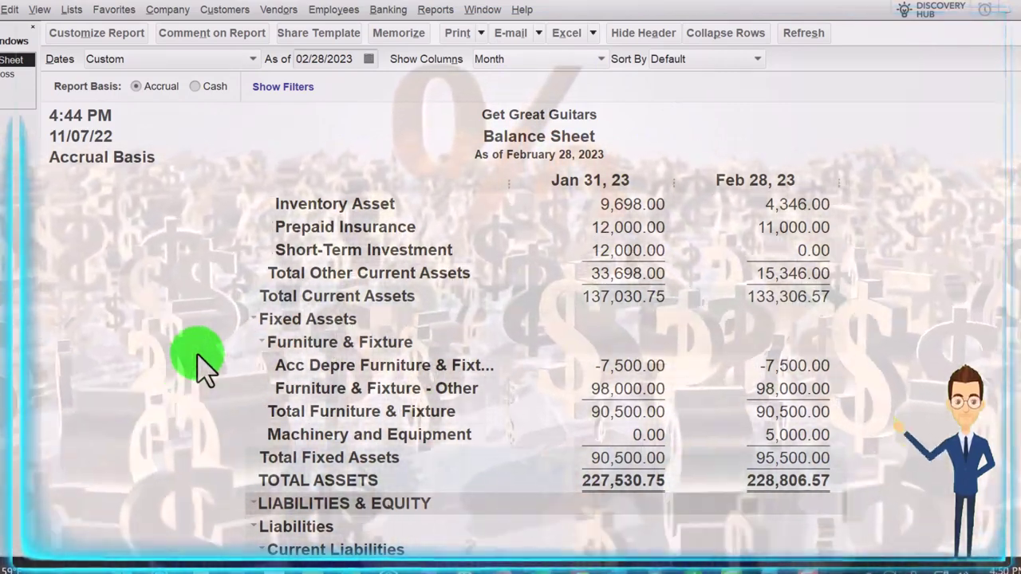
pyautogui.scroll(-3, 200, 363)
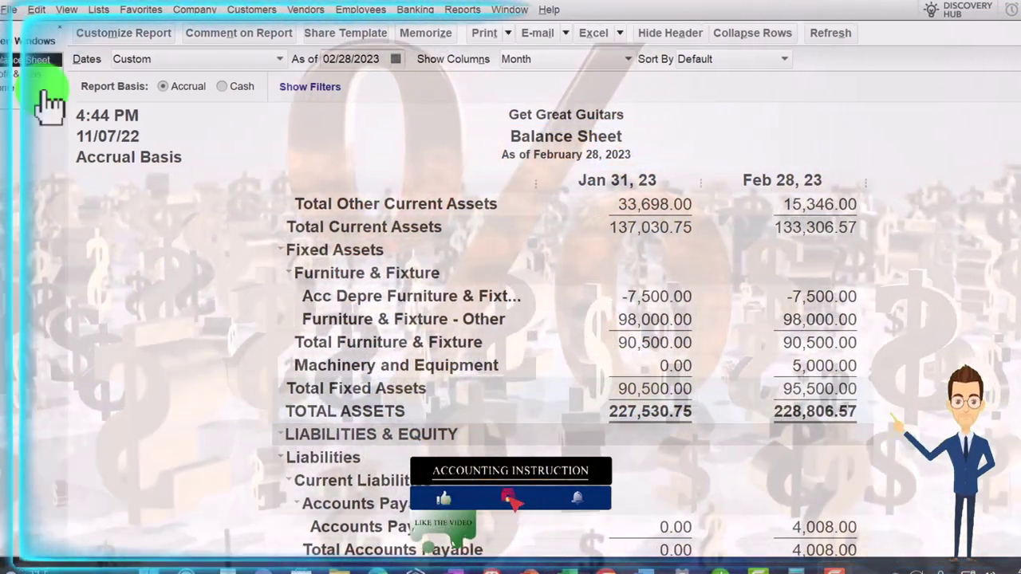
pyautogui.click(9, 74)
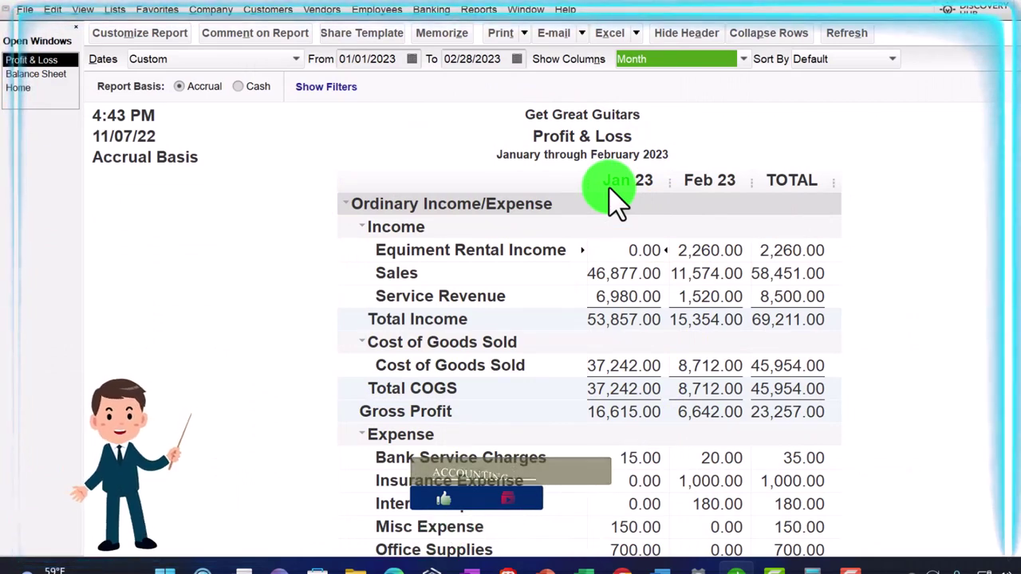
pyautogui.scroll(-1, 606, 192)
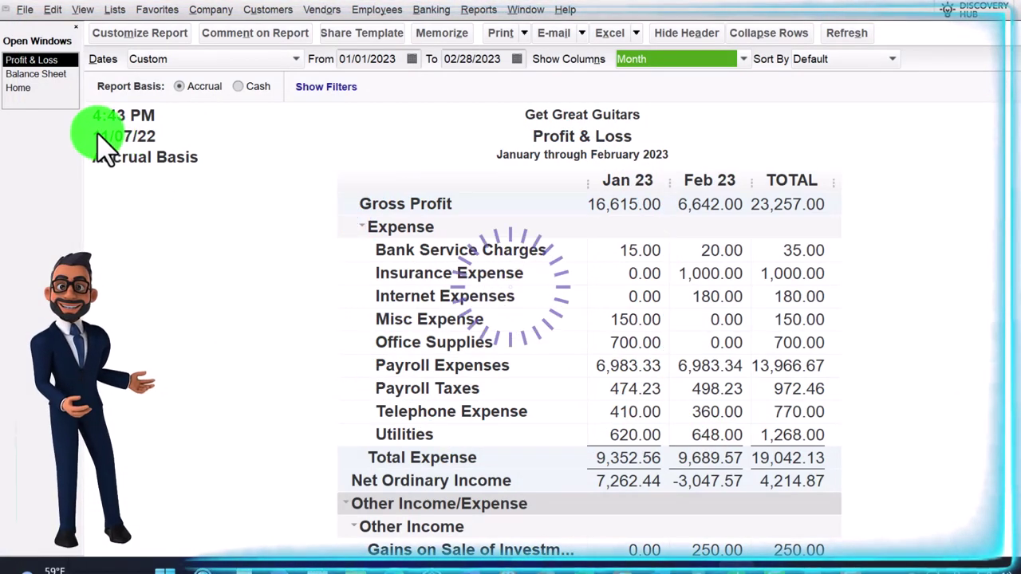
pyautogui.click(38, 73)
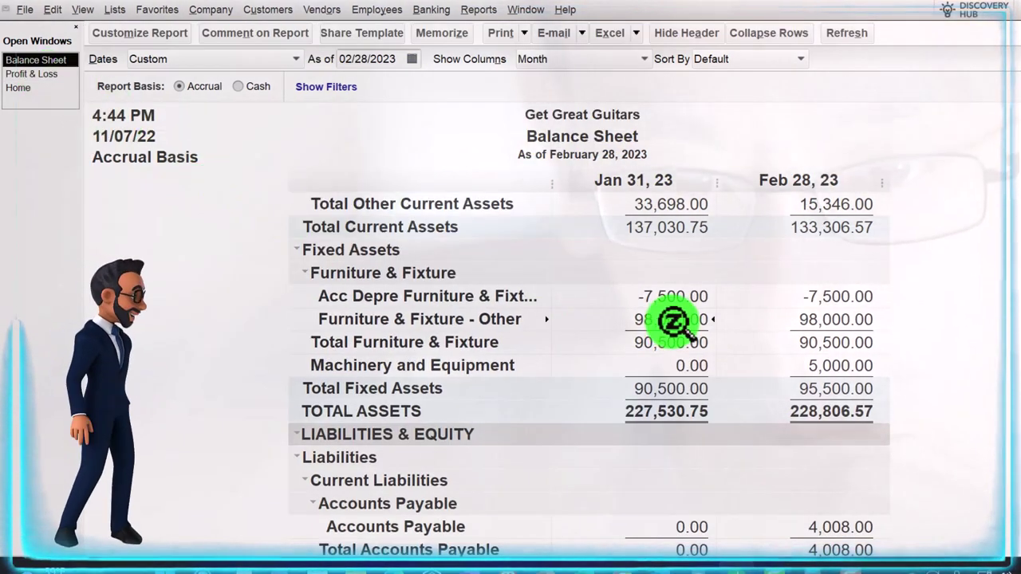
pyautogui.scroll(1, 672, 323)
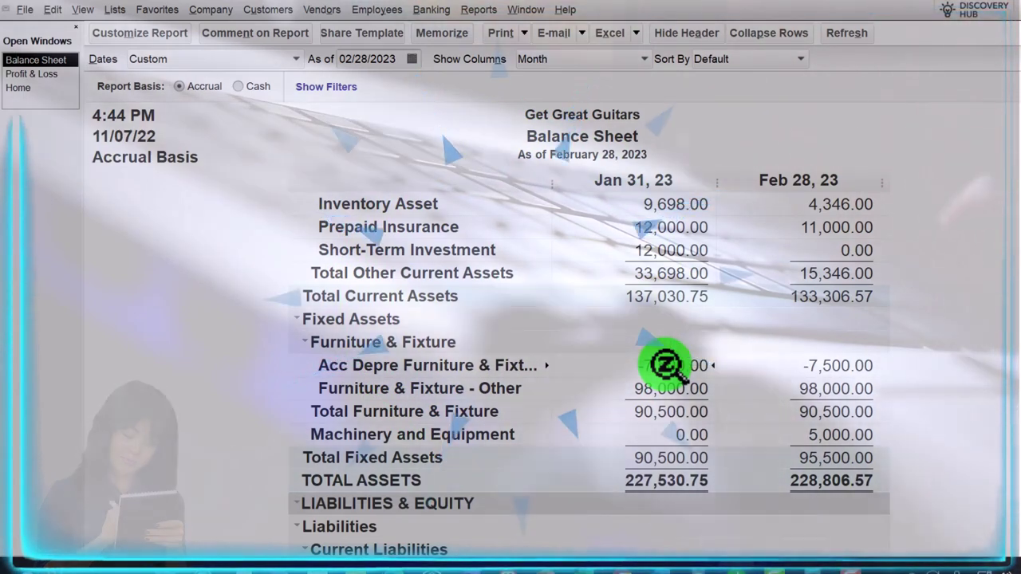
pyautogui.click(32, 73)
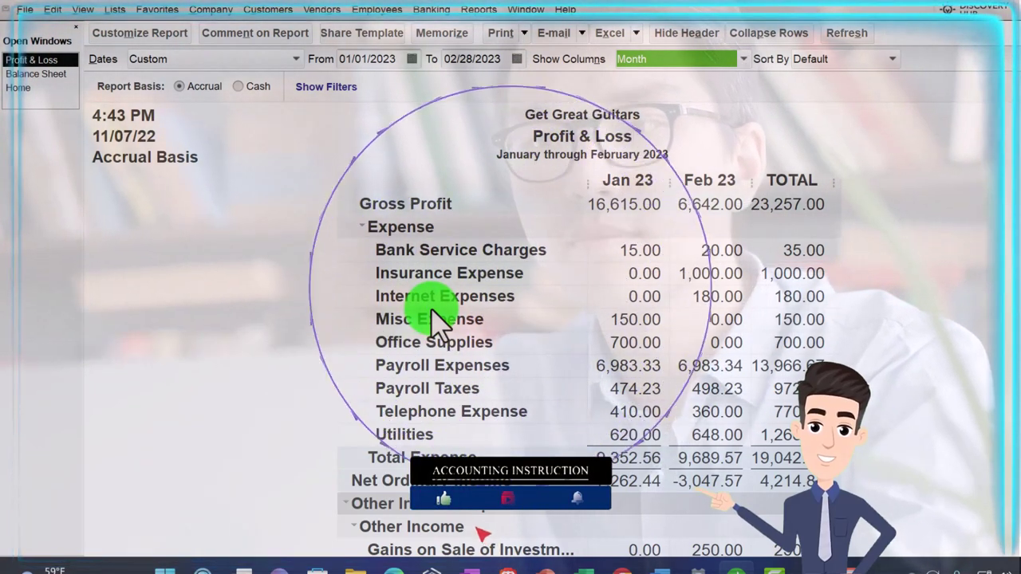
pyautogui.click(40, 73)
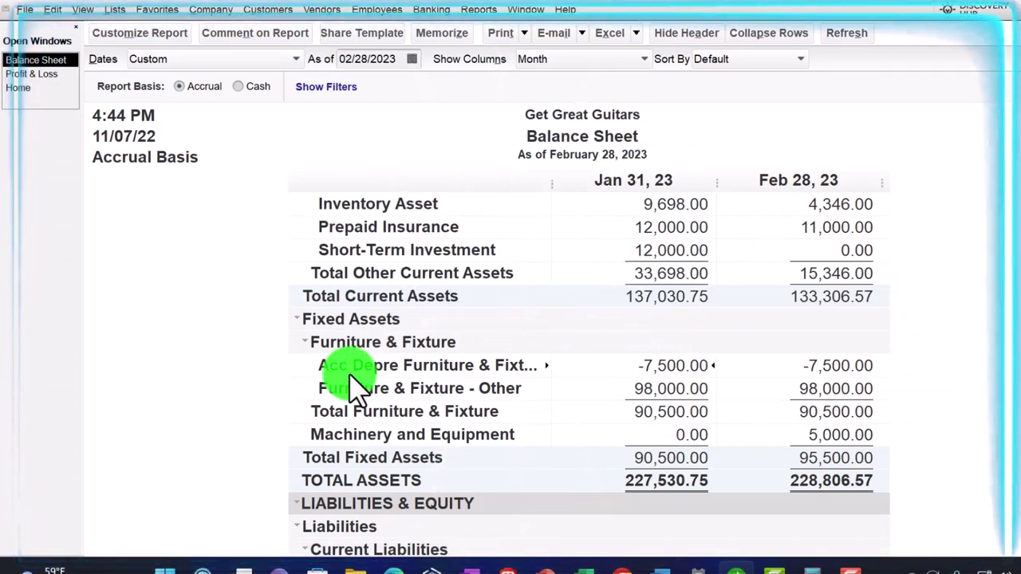
pyautogui.scroll(1, 357, 389)
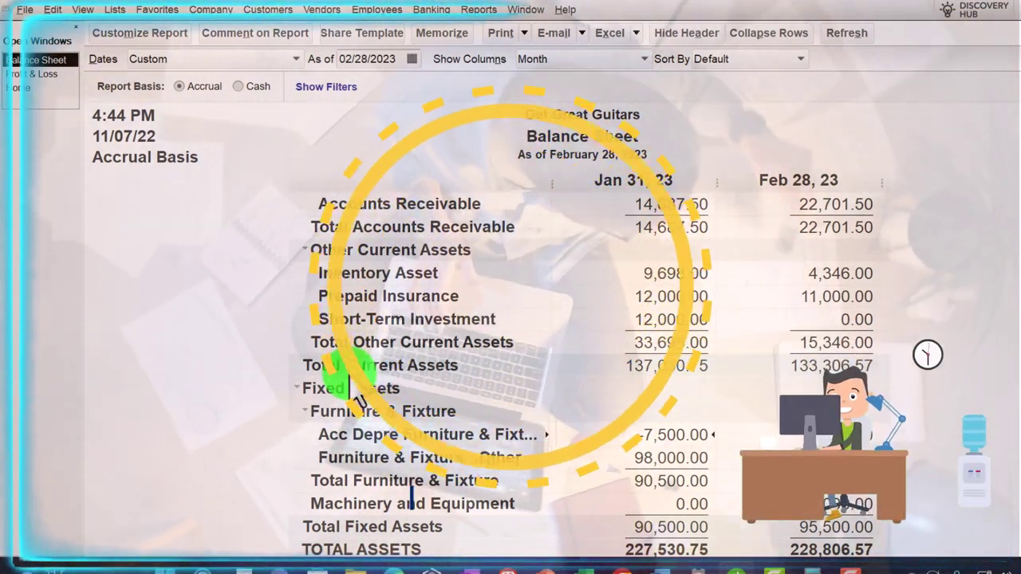
# Step: Review the Fixed Assets section of the Balance Sheet and switch to the Depreciation Book workbook in Excel
pyautogui.scroll(-1, 349, 387)
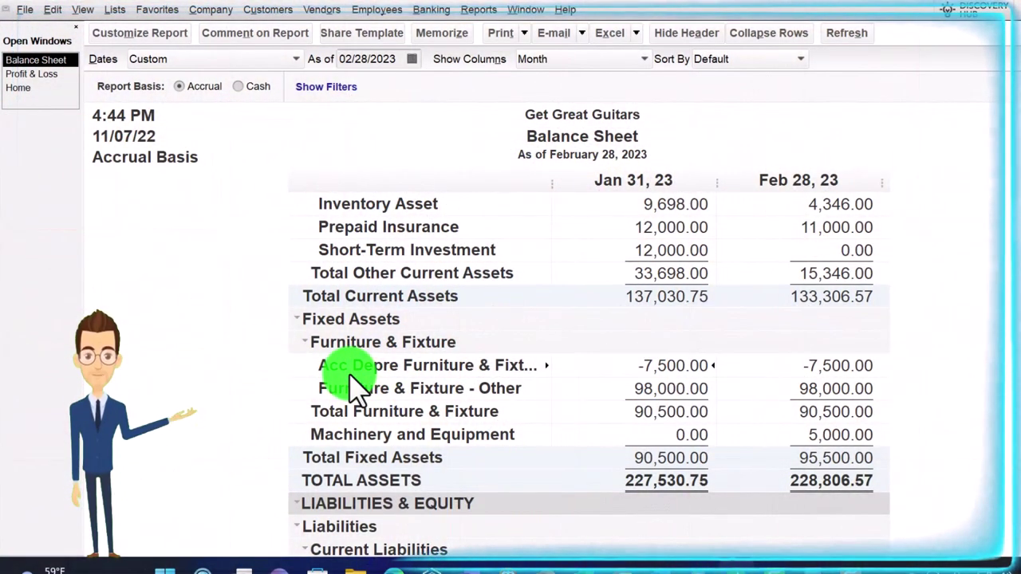
pyautogui.scroll(-1, 353, 386)
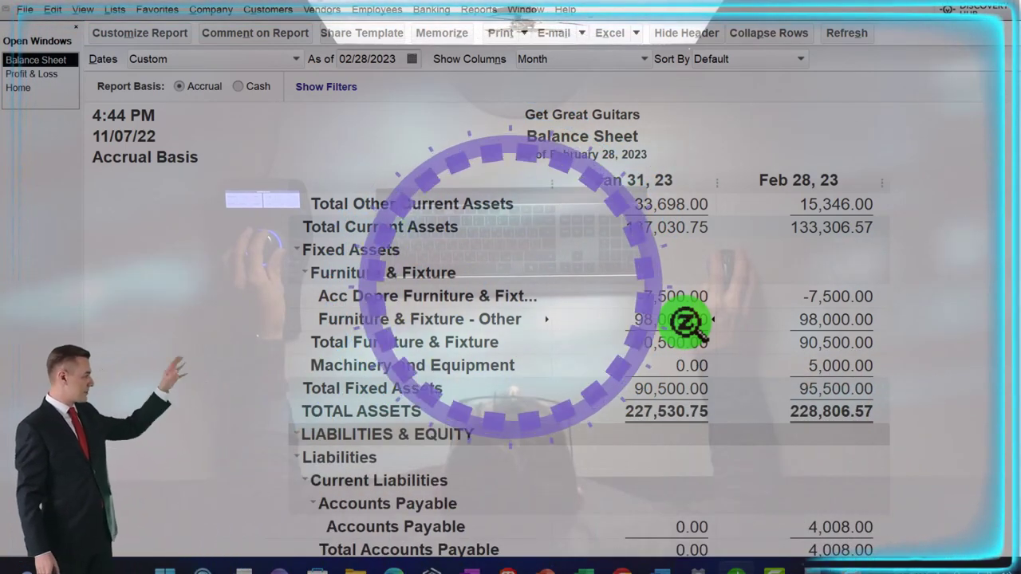
pyautogui.moveTo(592, 568)
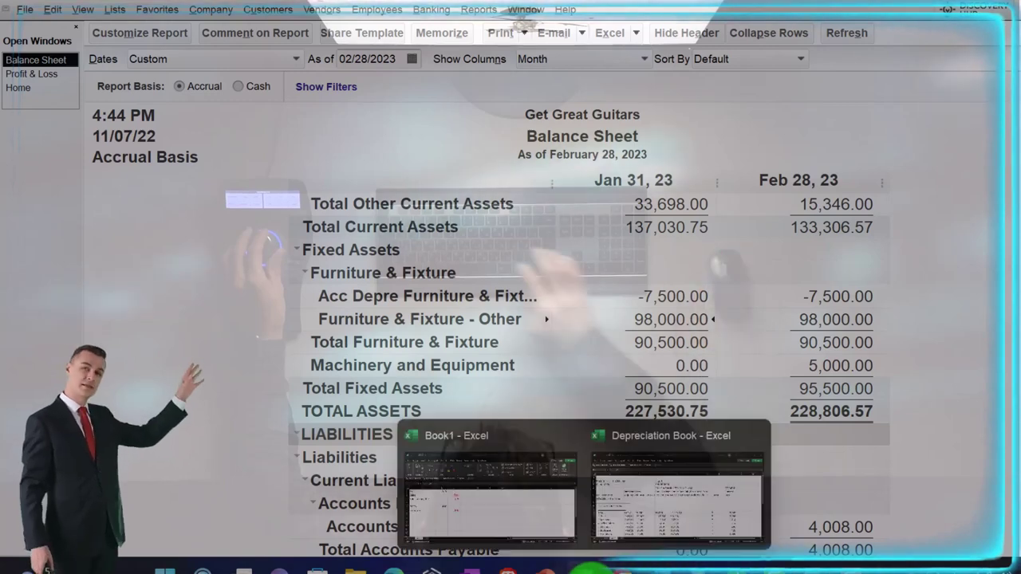
pyautogui.click(615, 528)
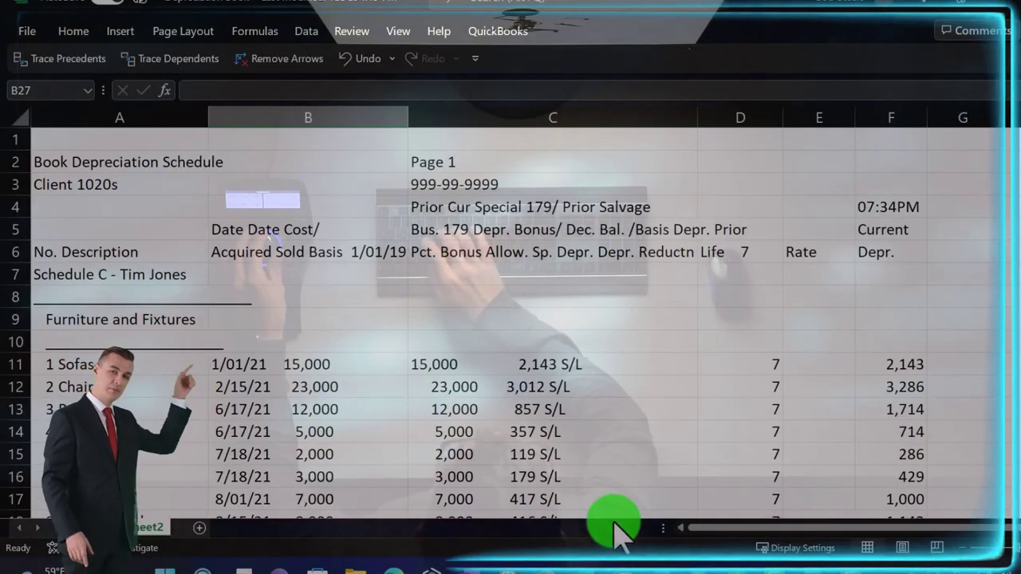
# Step: Examine the Furniture and Fixtures items and the Machinery and Equipment items on the book depreciation schedule
pyautogui.click(451, 368)
pyautogui.scroll(-1, 452, 375)
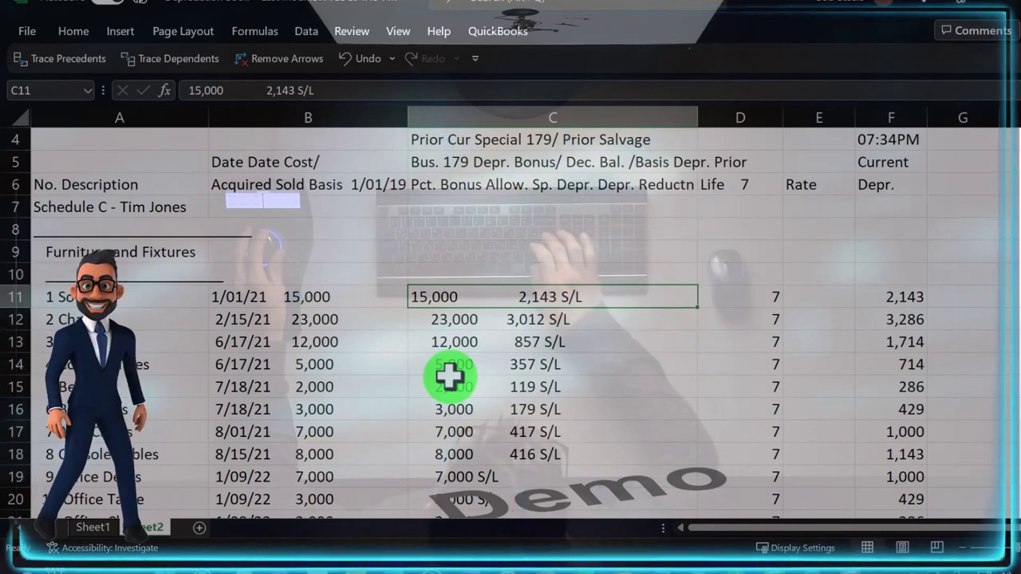
pyautogui.click(143, 250)
pyautogui.scroll(-1, 163, 311)
pyautogui.moveTo(148, 235); pyautogui.dragTo(150, 389)
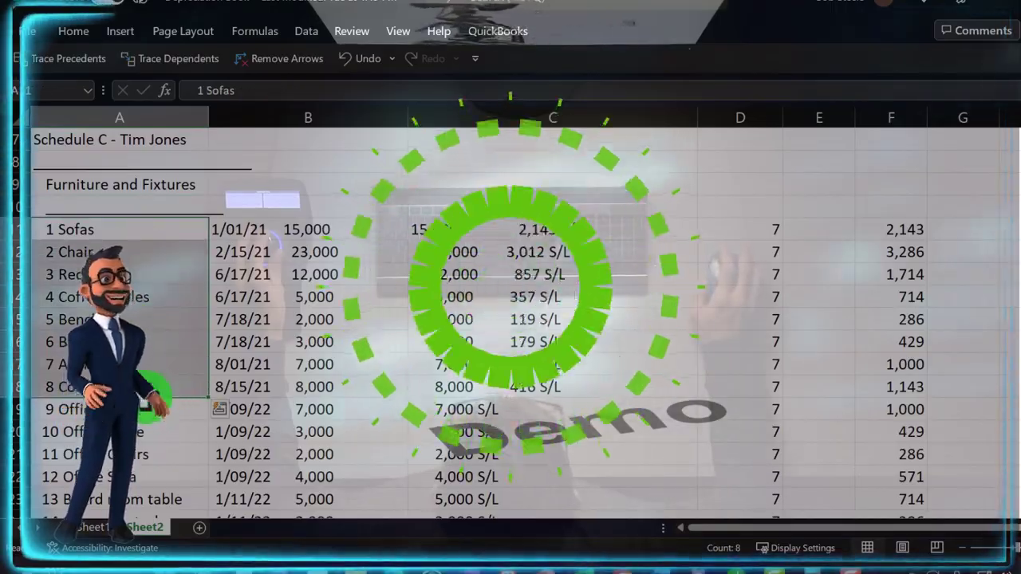
pyautogui.scroll(-3, 148, 397)
pyautogui.scroll(-2, 143, 351)
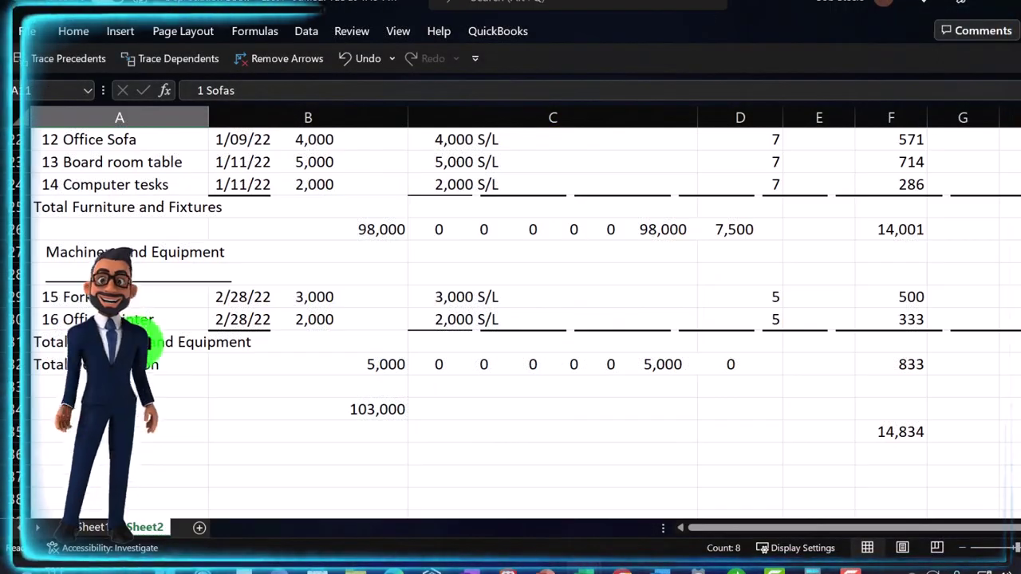
pyautogui.scroll(4, 142, 337)
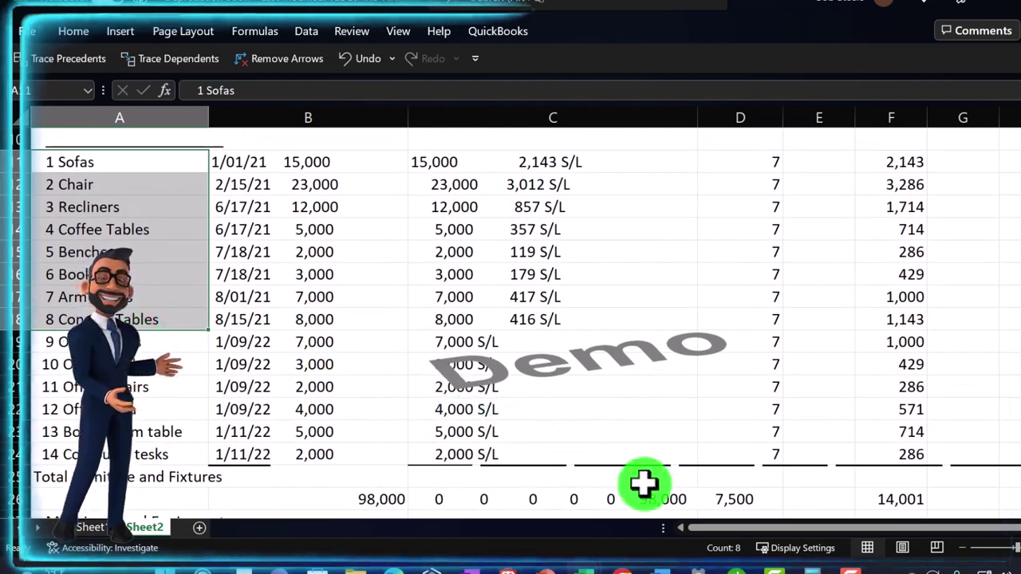
# Step: Switch back to QuickBooks, view the transactions behind January's Furniture & Fixture - Other balance, and close that detail report
pyautogui.click(742, 568)
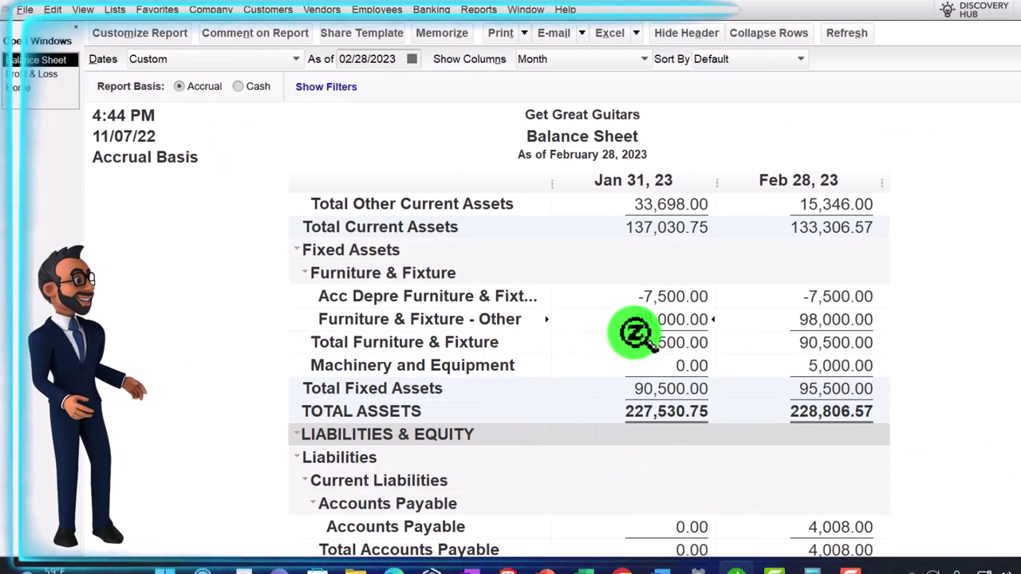
pyautogui.doubleClick(659, 321)
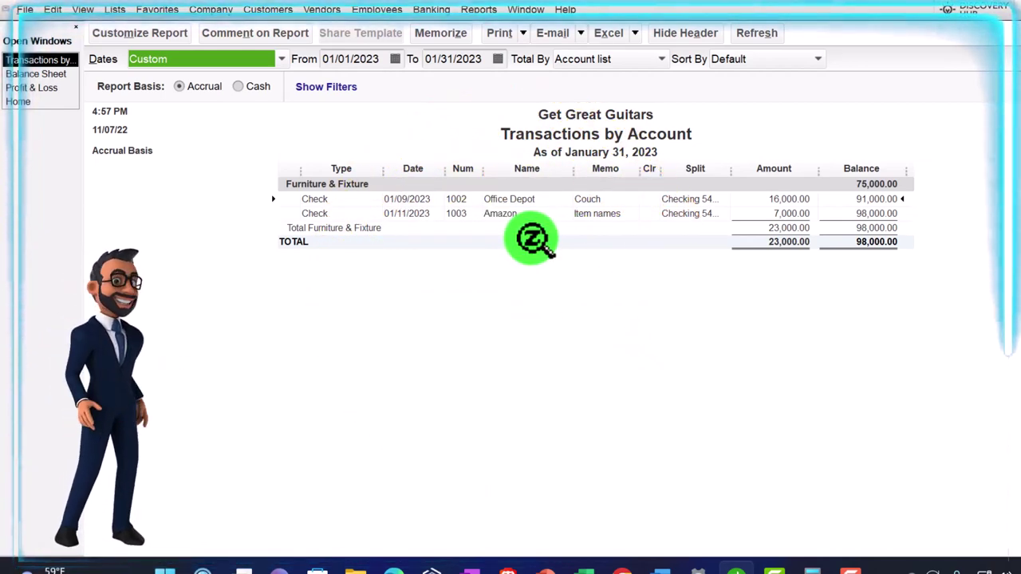
pyautogui.press('Escape')
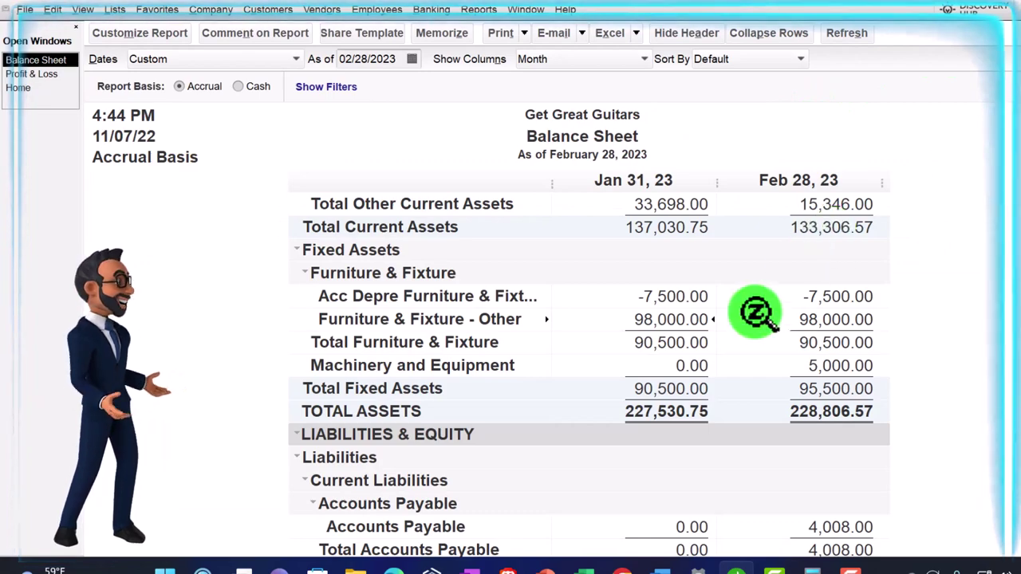
# Step: Review the Balance Sheet from the current assets down to the fixed assets and total assets
pyautogui.scroll(3, 750, 321)
pyautogui.scroll(1, 750, 321)
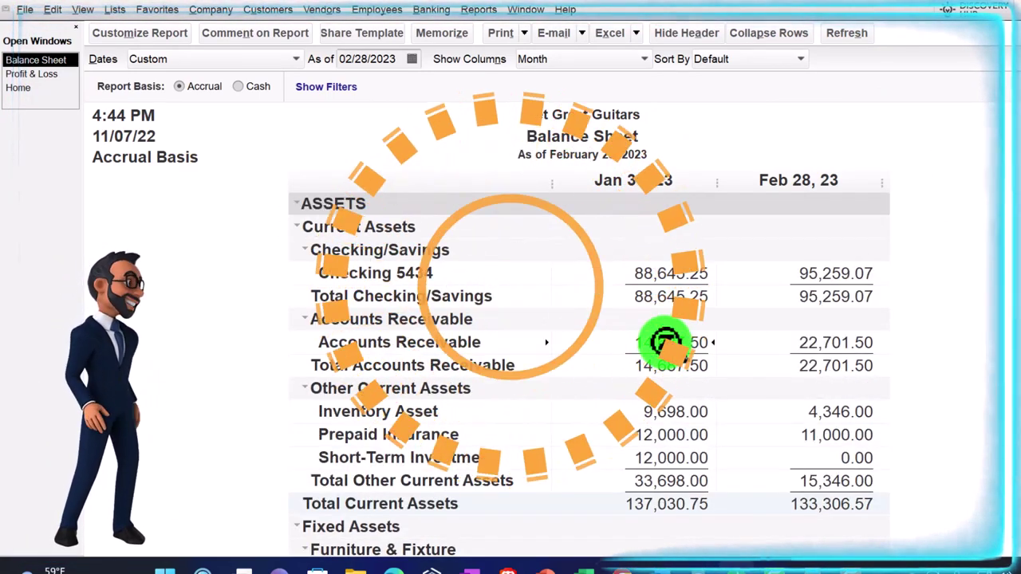
pyautogui.scroll(-1, 666, 343)
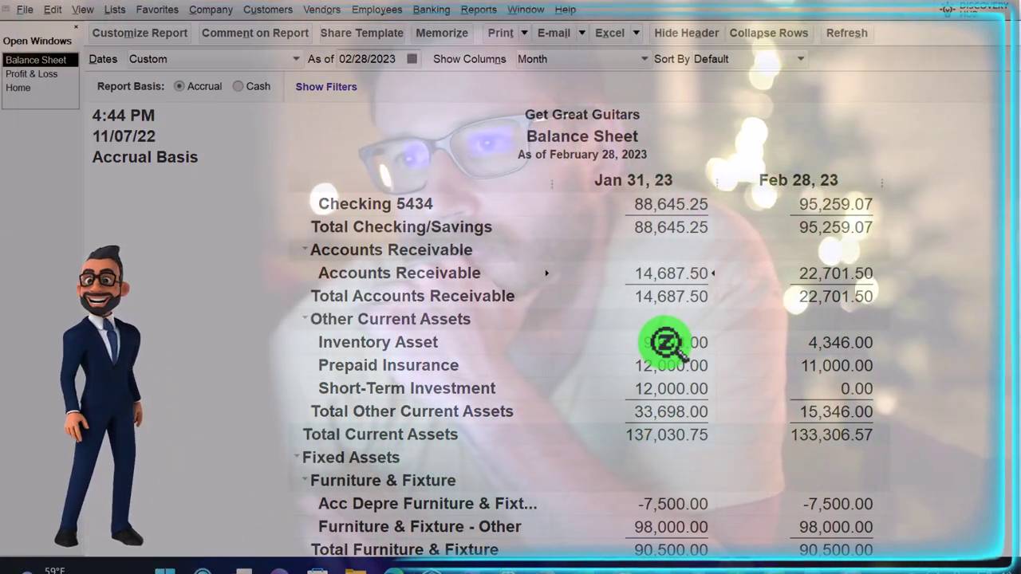
pyautogui.scroll(-3, 667, 343)
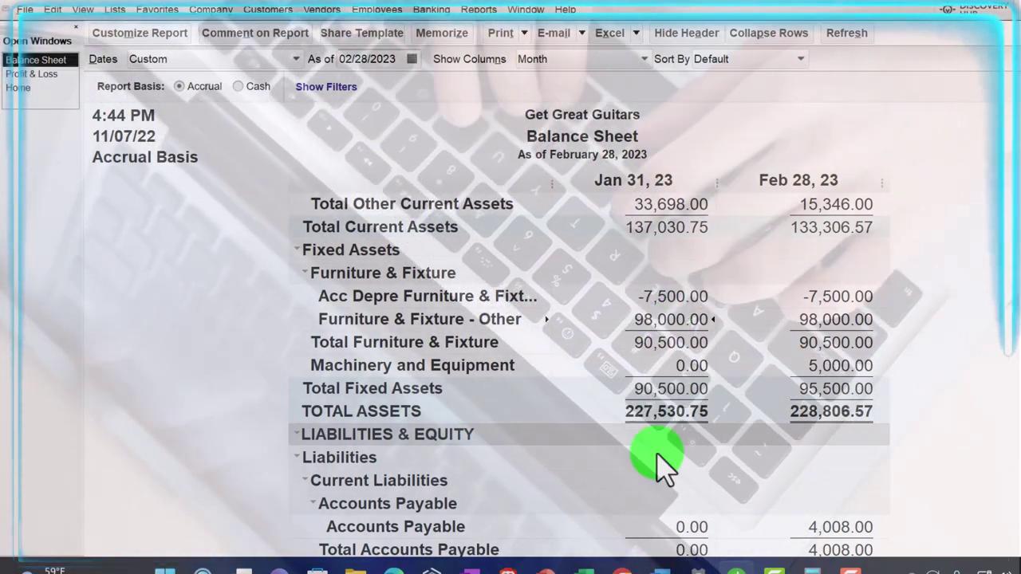
# Step: Return to the Depreciation Book in Excel and check how assets are grouped under Furniture and Fixtures and Machinery and Equipment
pyautogui.moveTo(585, 568)
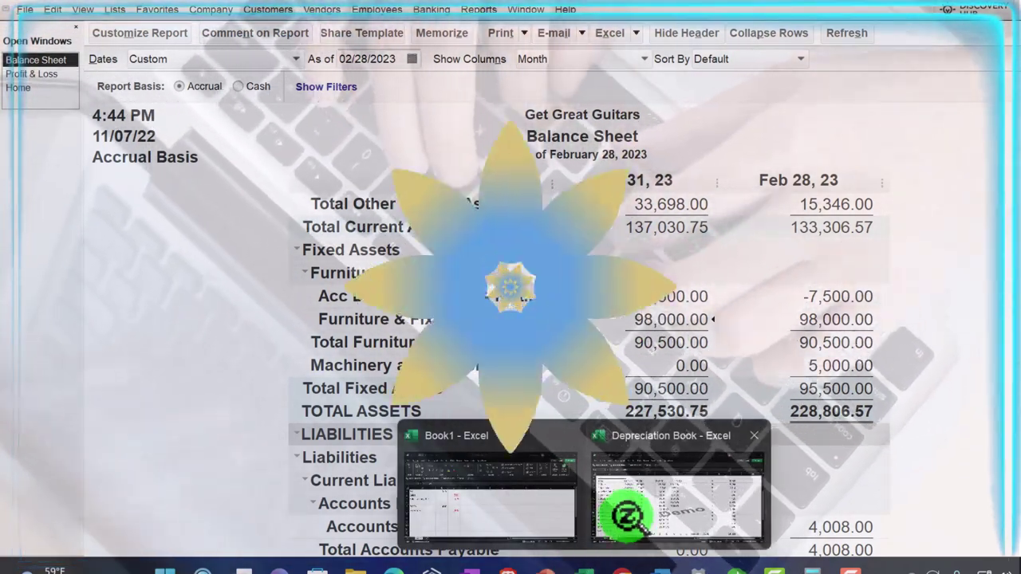
pyautogui.click(626, 515)
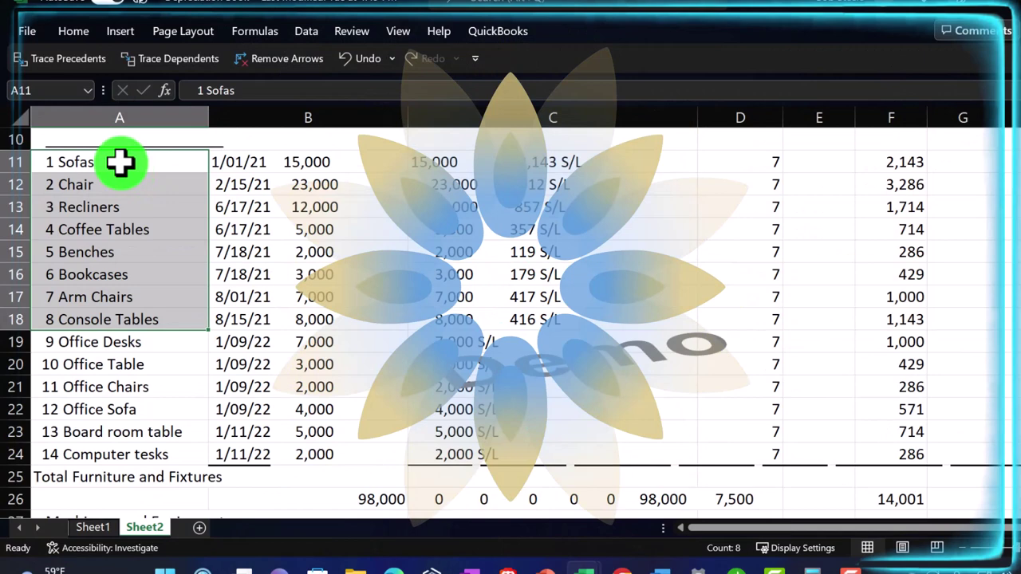
pyautogui.moveTo(119, 164); pyautogui.dragTo(120, 213)
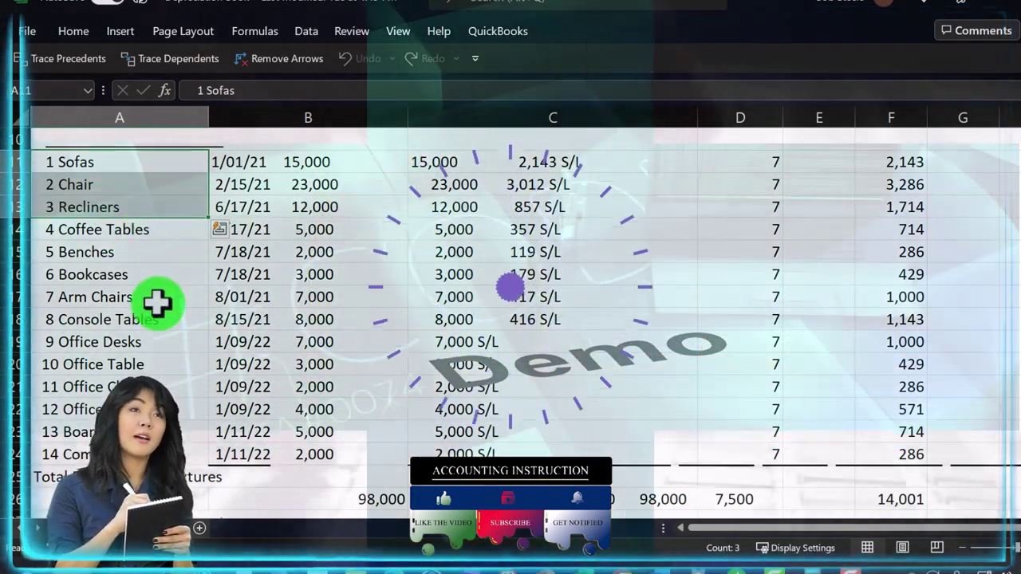
pyautogui.click(157, 302)
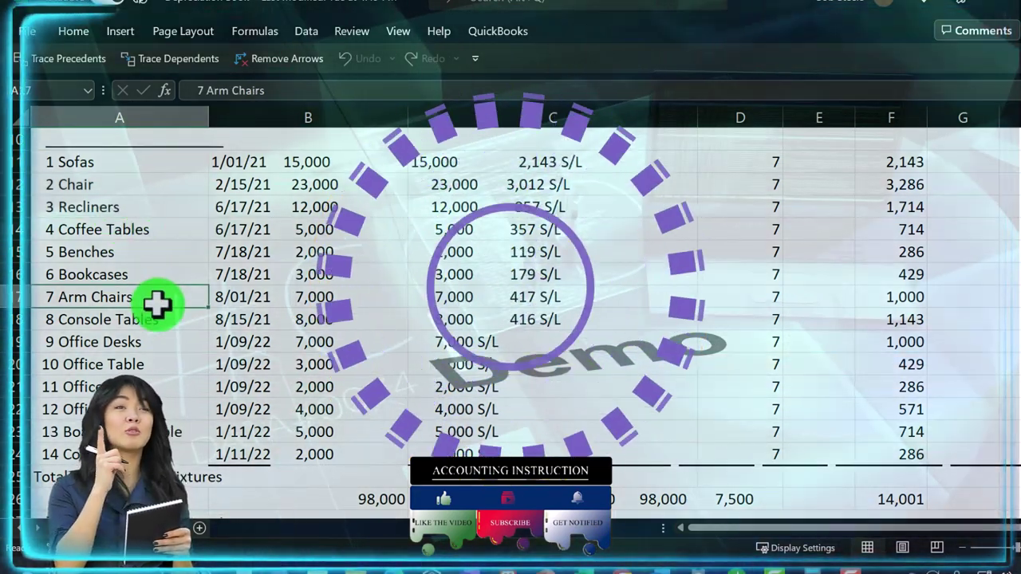
pyautogui.scroll(1, 158, 301)
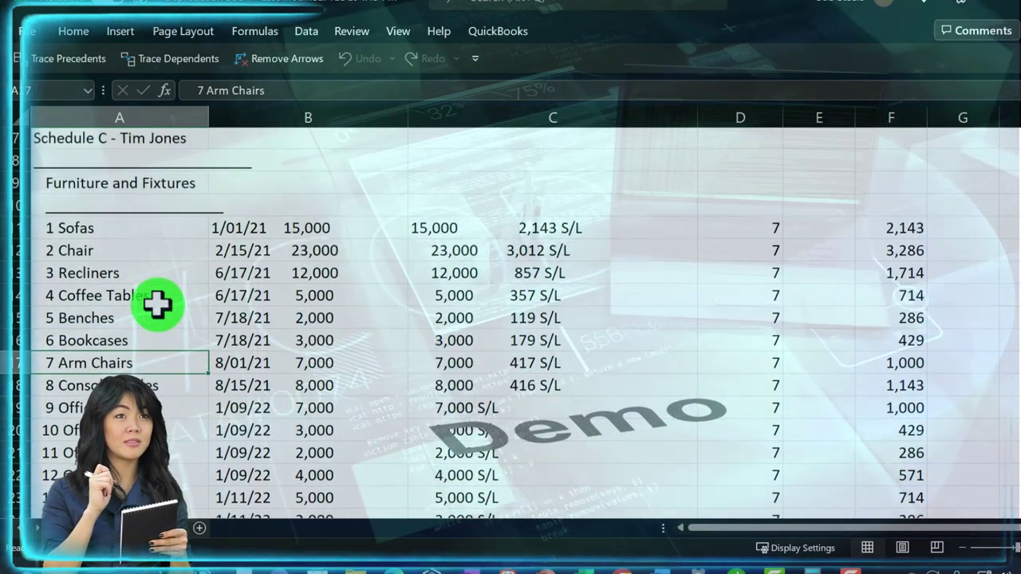
pyautogui.click(87, 185)
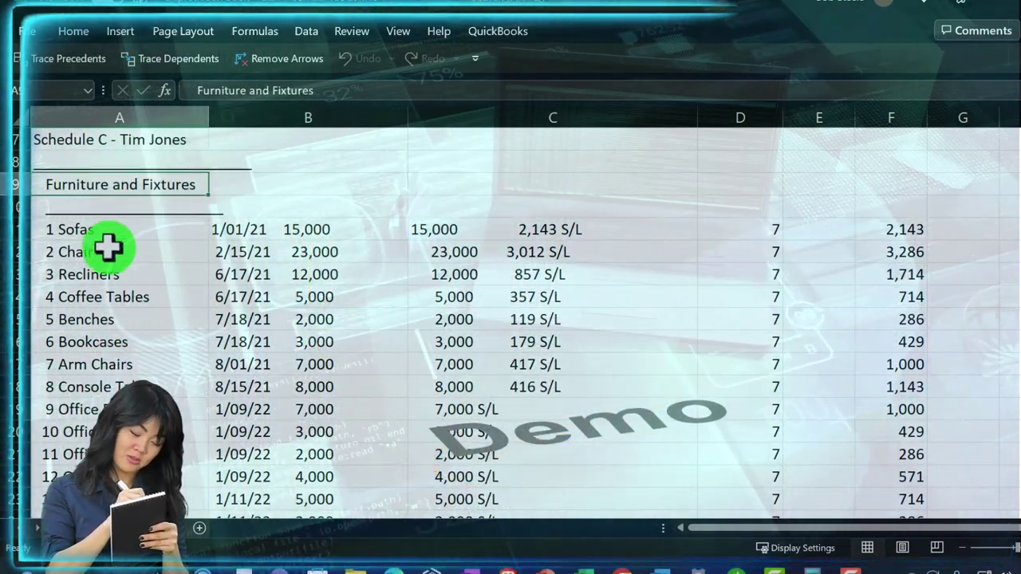
pyautogui.scroll(-4, 107, 246)
pyautogui.click(121, 320)
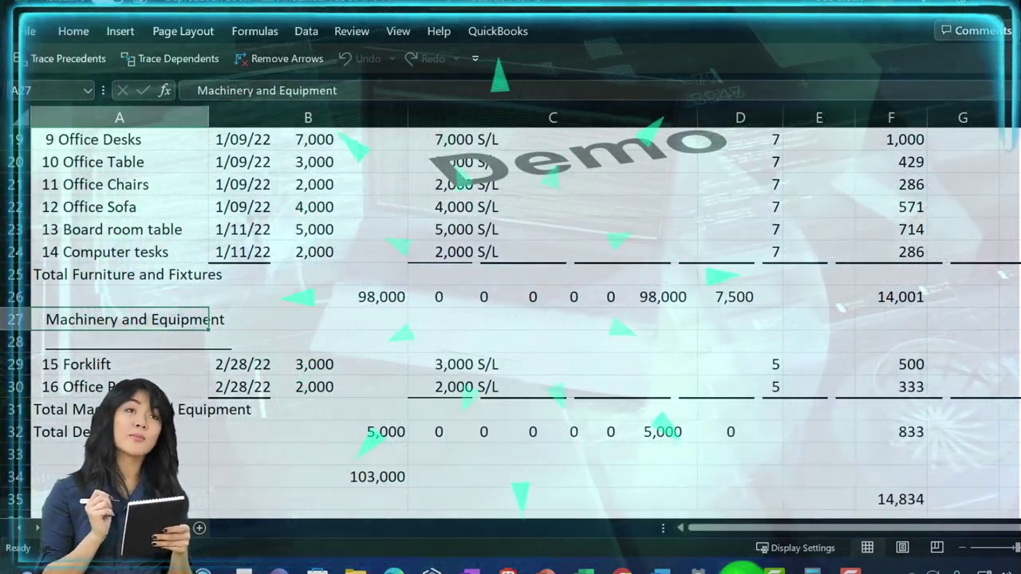
# Step: Switch back to QuickBooks and open the Chart of Accounts
pyautogui.click(773, 570)
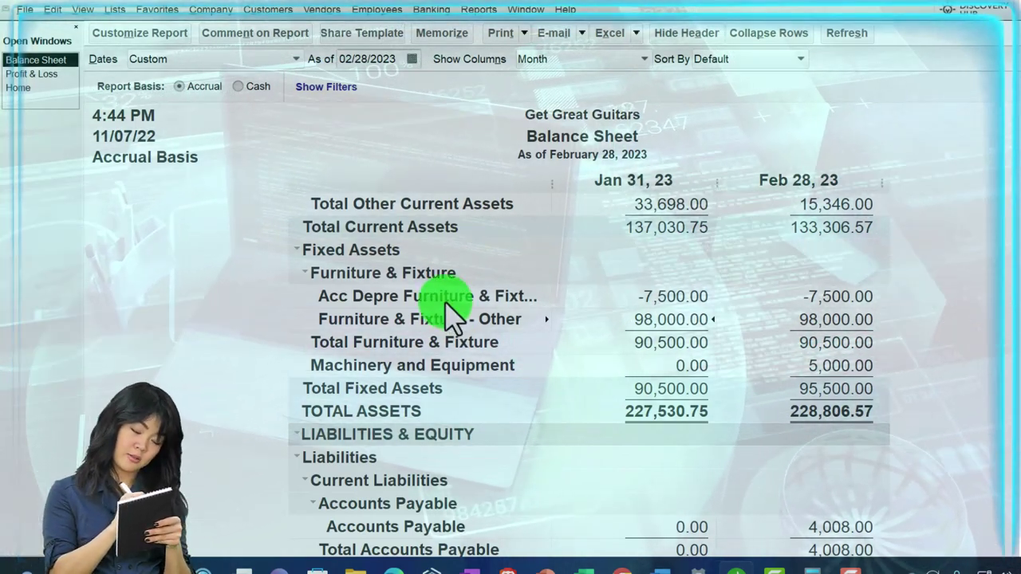
pyautogui.click(501, 292)
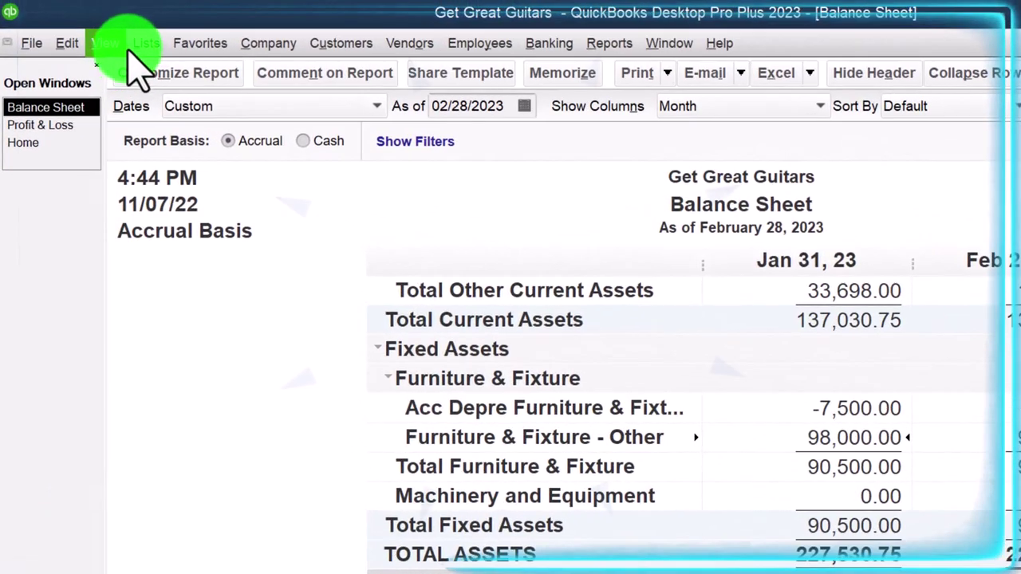
pyautogui.click(115, 10)
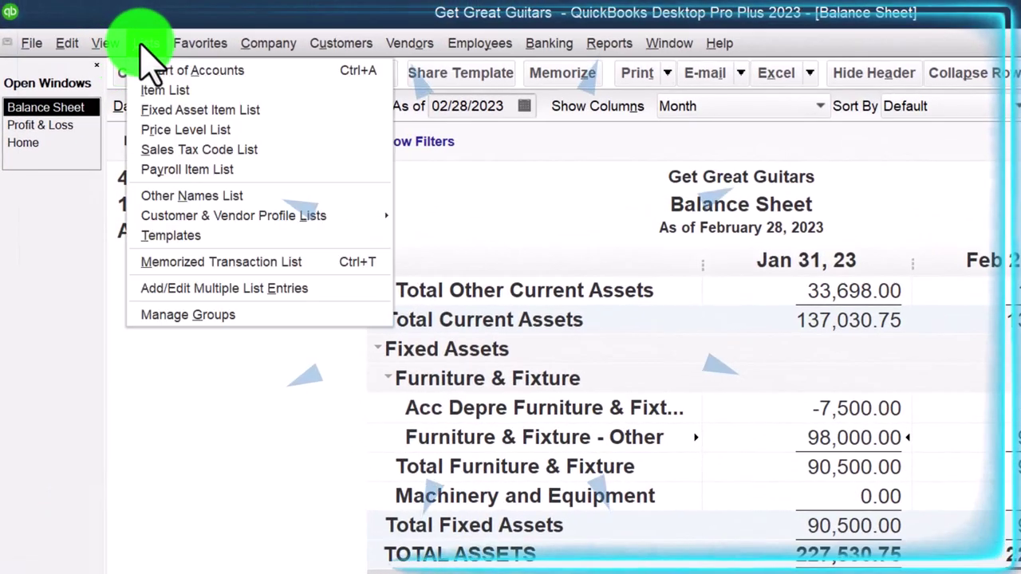
pyautogui.click(227, 72)
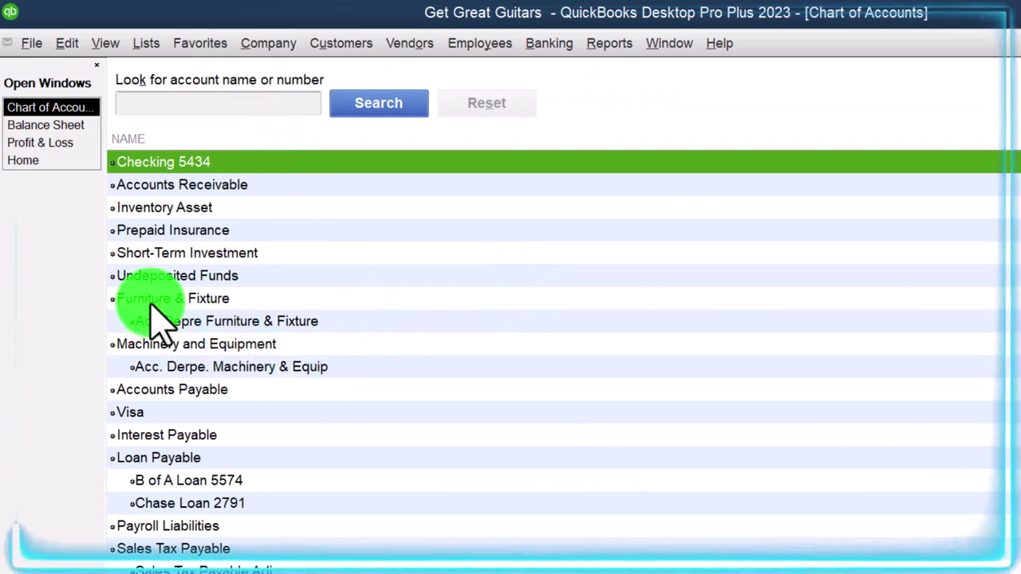
# Step: Compare the two fixed asset accounts and their accumulated depreciation sub-accounts with the depreciation schedule in Excel, and return to the Chart of Accounts
pyautogui.click(156, 343)
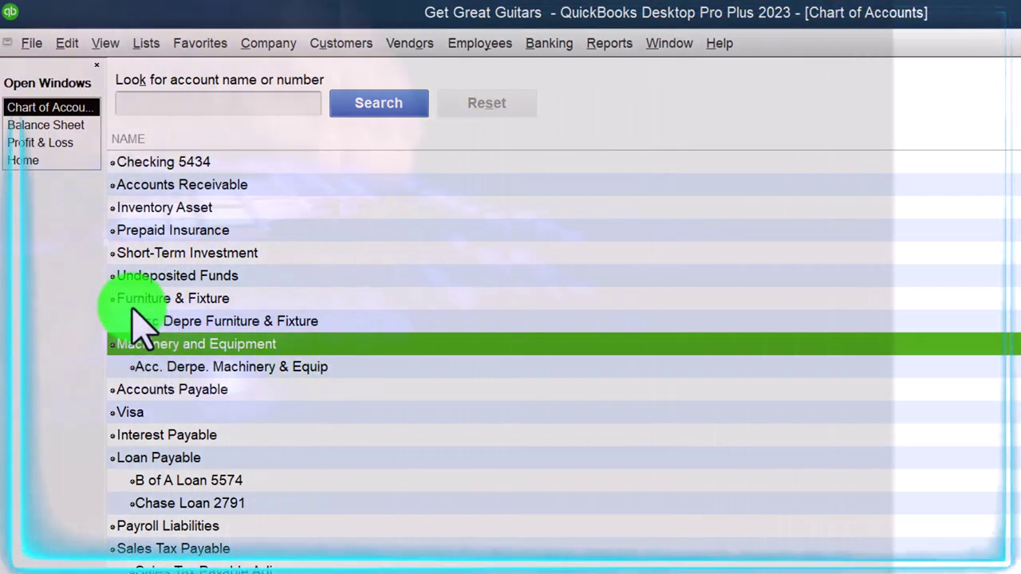
pyautogui.click(132, 301)
pyautogui.click(147, 343)
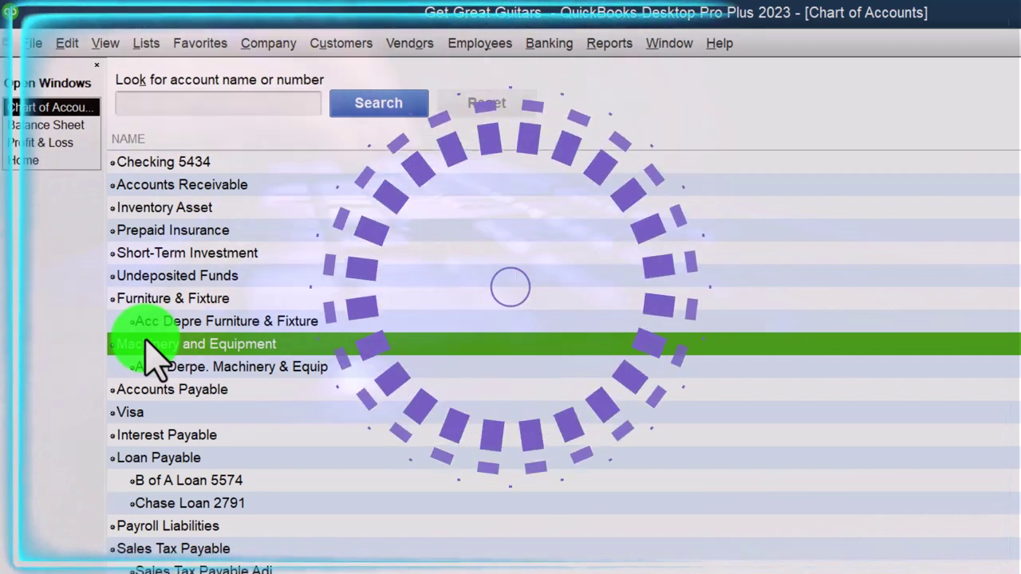
pyautogui.click(192, 322)
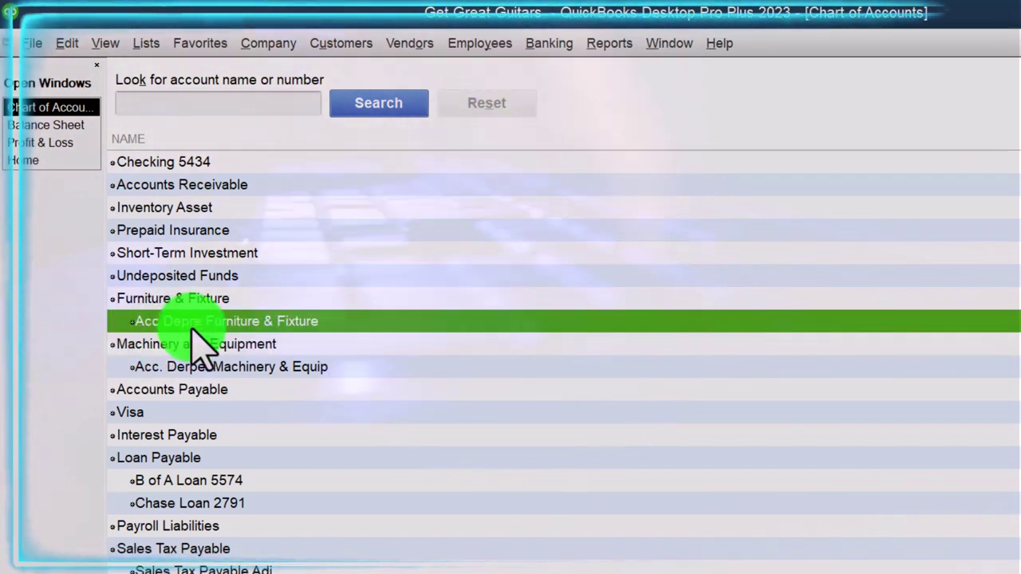
pyautogui.click(200, 369)
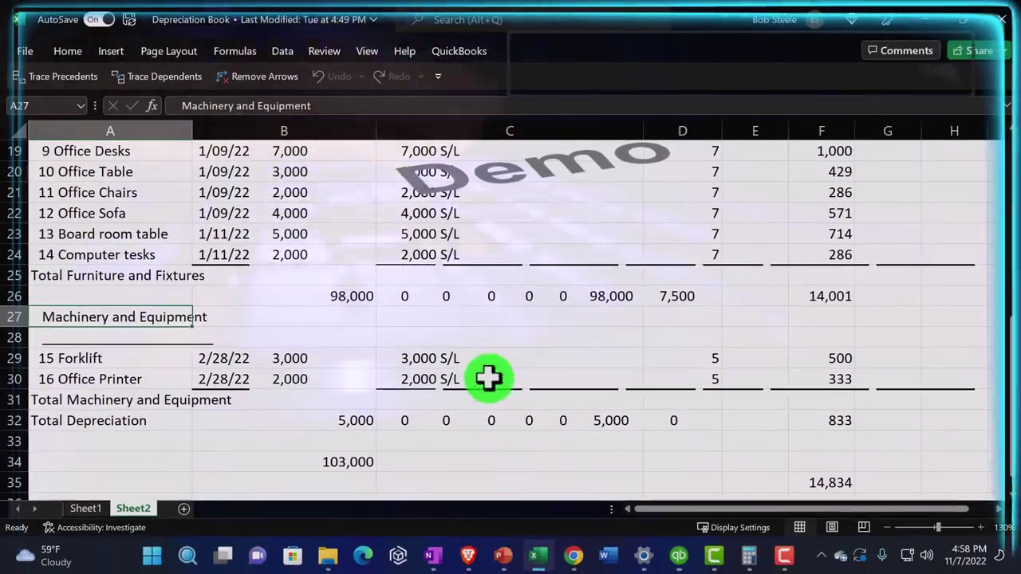
pyautogui.scroll(2, 485, 363)
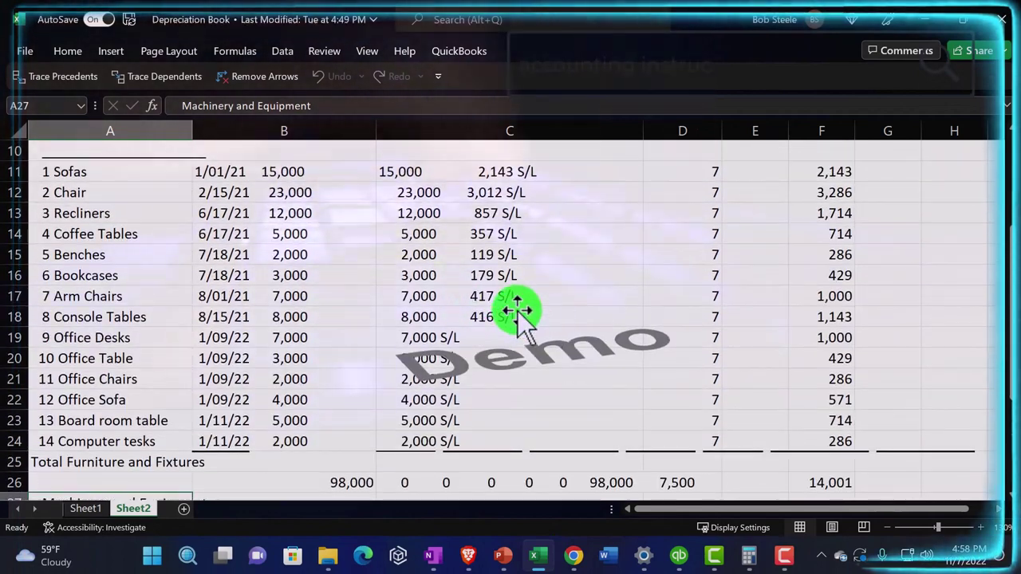
pyautogui.click(925, 21)
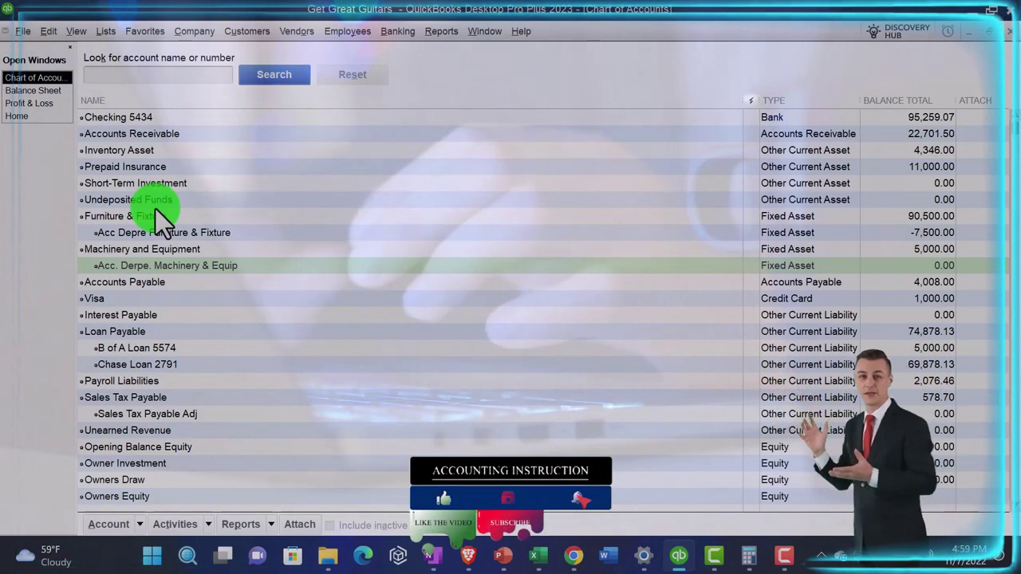
# Step: Look through the Chart of Accounts down to the expense accounts, and select the Furniture & Fixture account
pyautogui.scroll(-10, 155, 209)
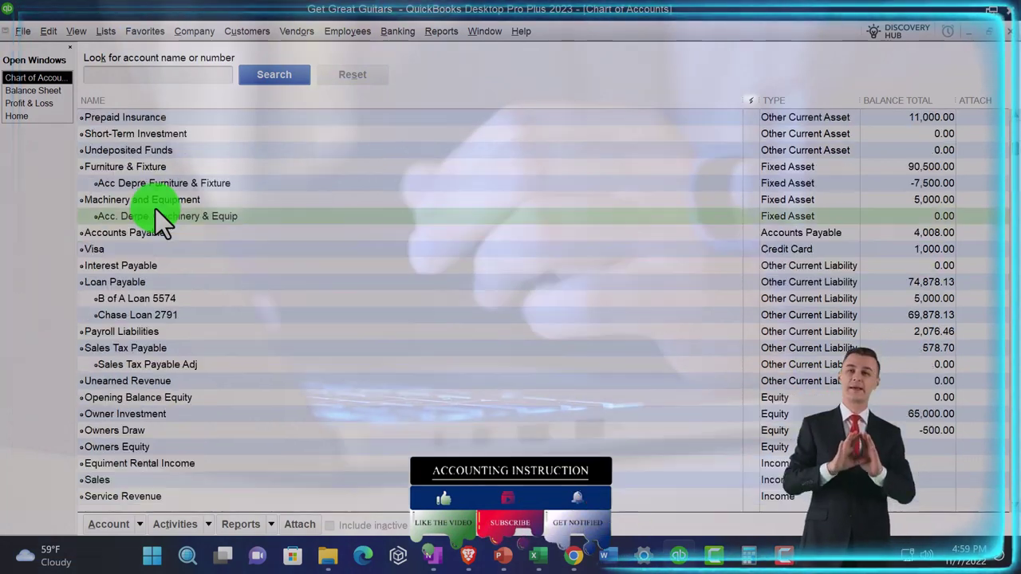
pyautogui.scroll(-1, 155, 209)
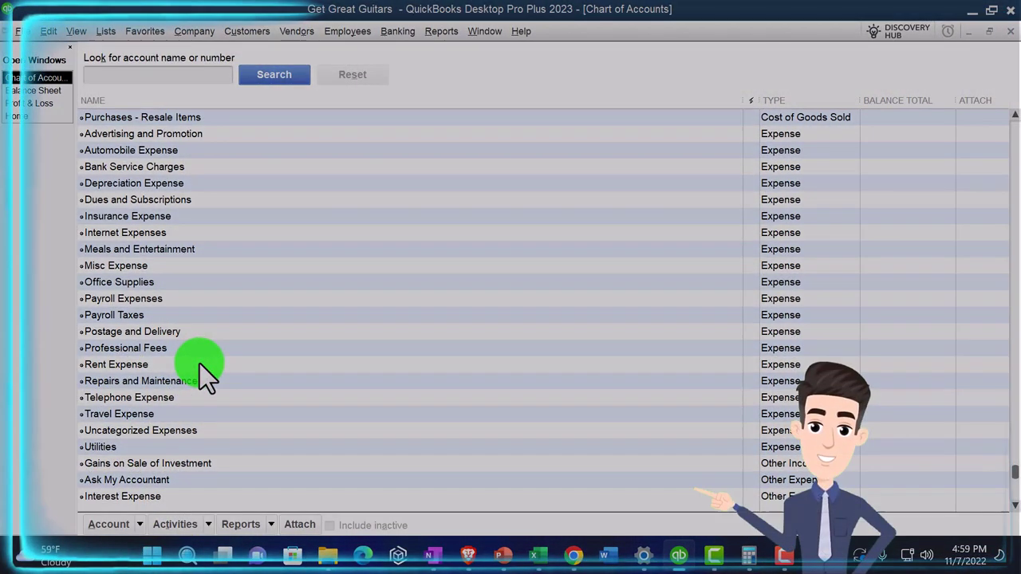
pyautogui.scroll(10, 199, 364)
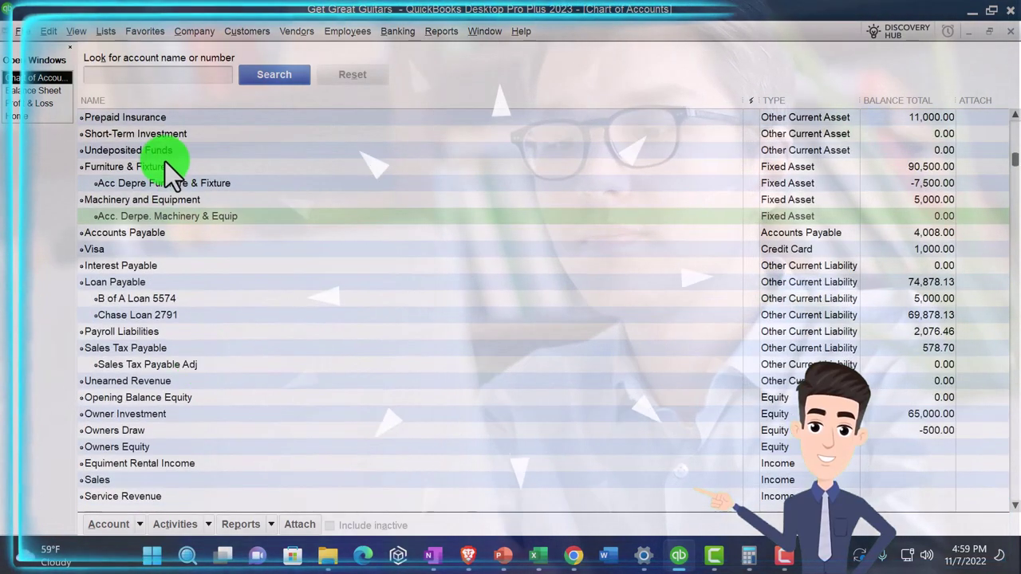
pyautogui.click(168, 168)
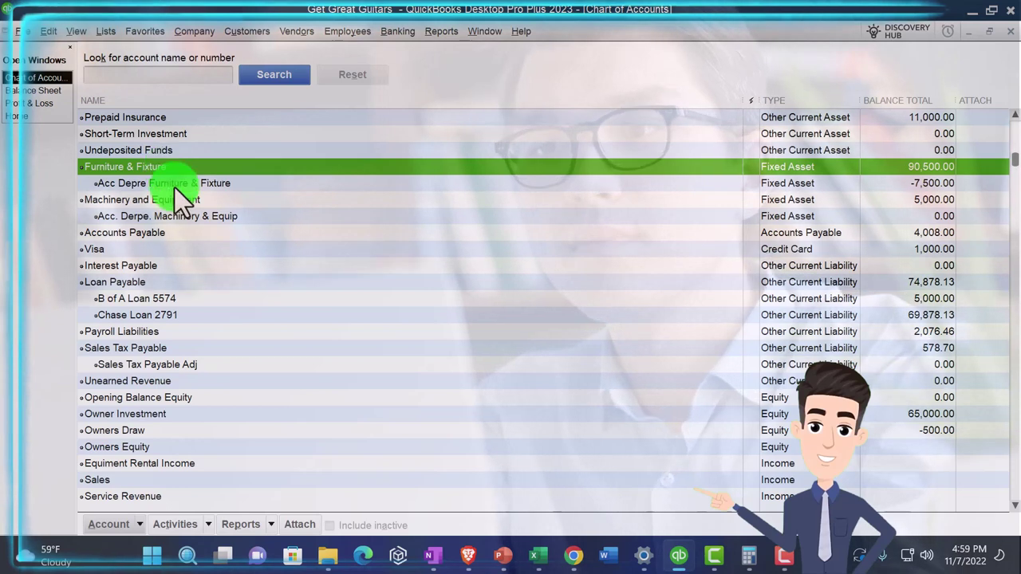
# Step: Check the Machinery and Equipment account and the Balance Sheet's fixed assets, and switch to the Excel depreciation schedule for comparison
pyautogui.click(176, 200)
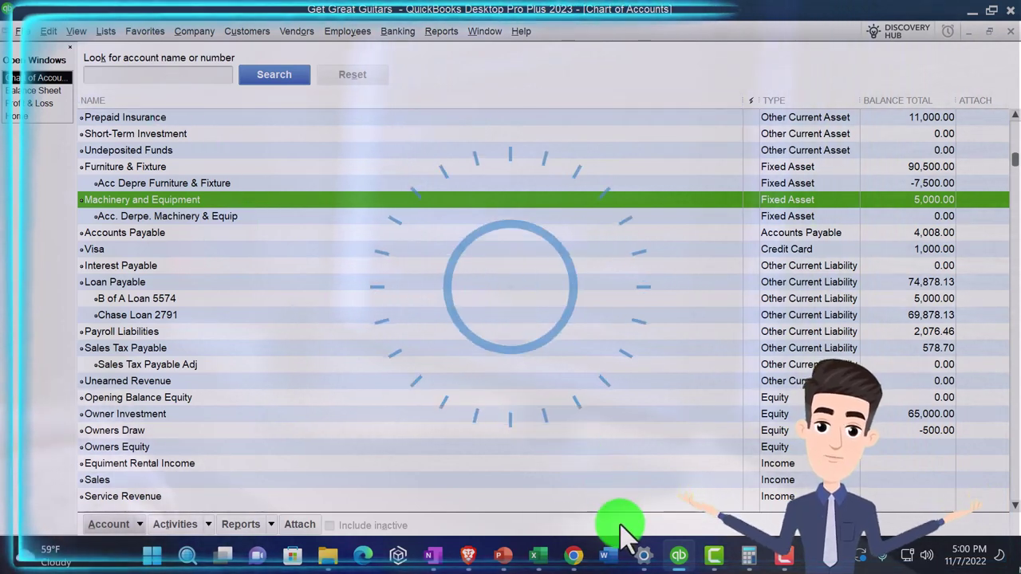
pyautogui.click(34, 91)
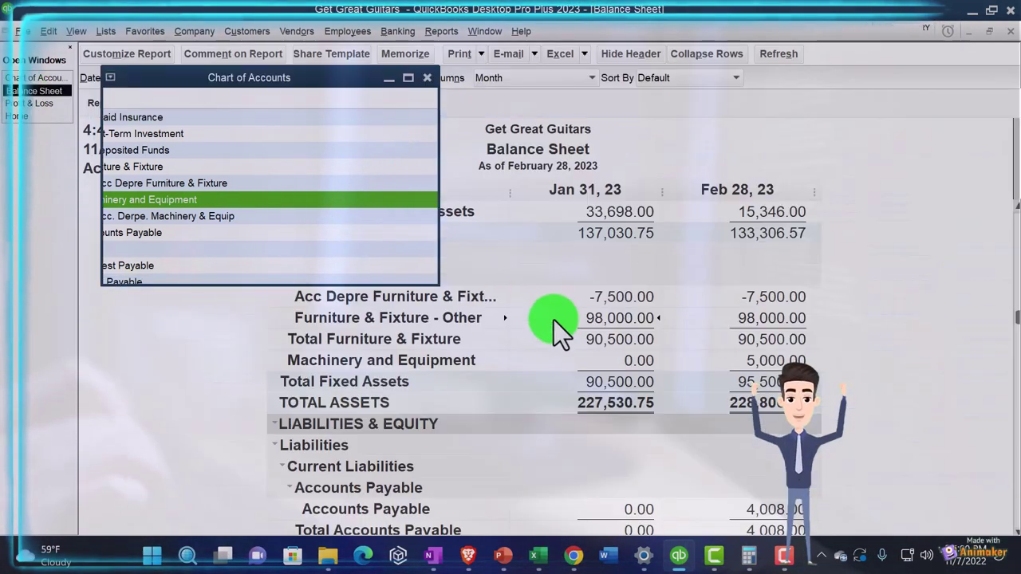
pyautogui.click(548, 565)
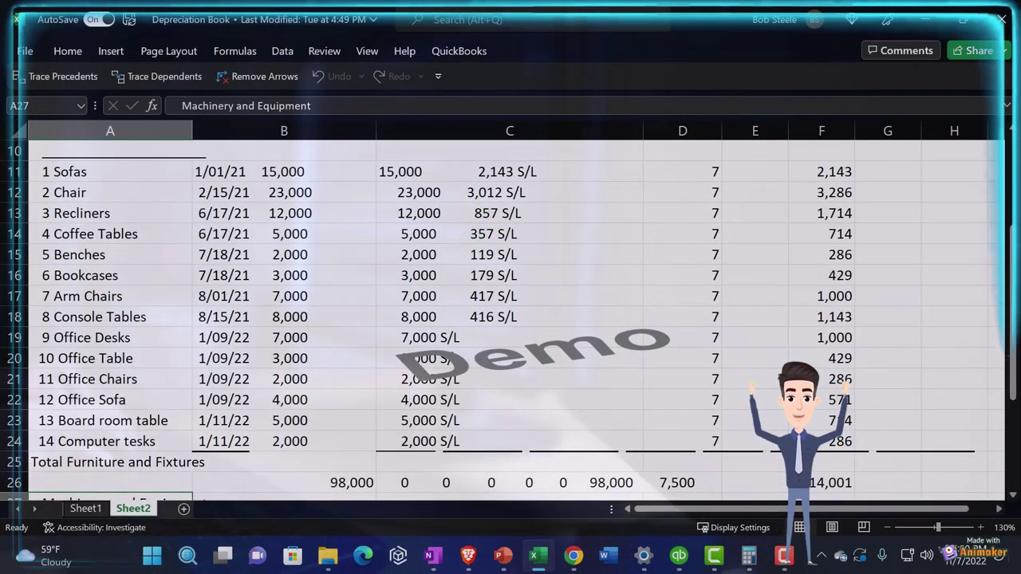
# Step: Add up the costs of assets 1 to 8 in Calculator, in thousands: 15, 23, 12, 5, 2, 3, 7 and 8
pyautogui.moveTo(683, 255); pyautogui.dragTo(411, 244)
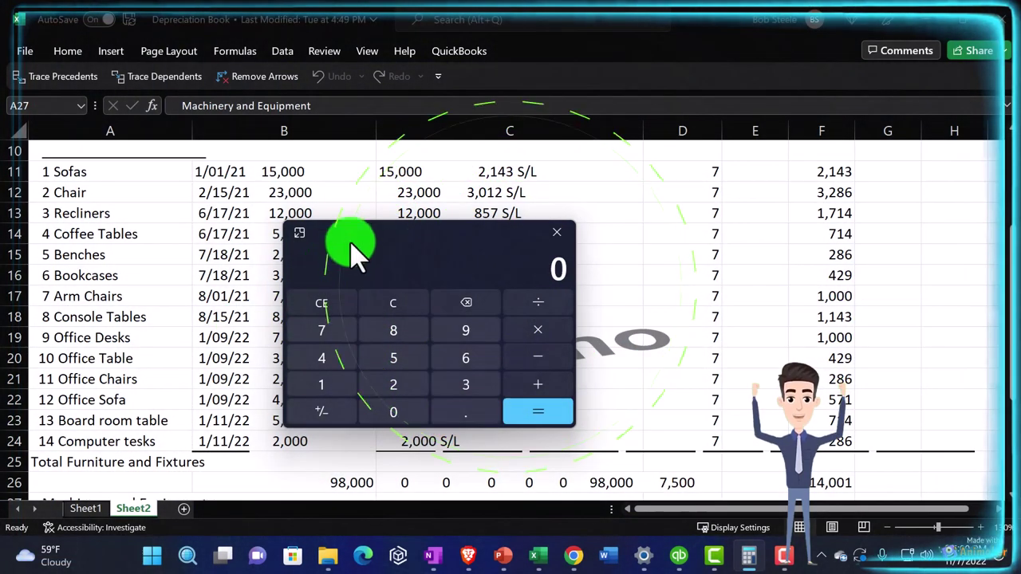
pyautogui.moveTo(348, 251); pyautogui.dragTo(271, 355)
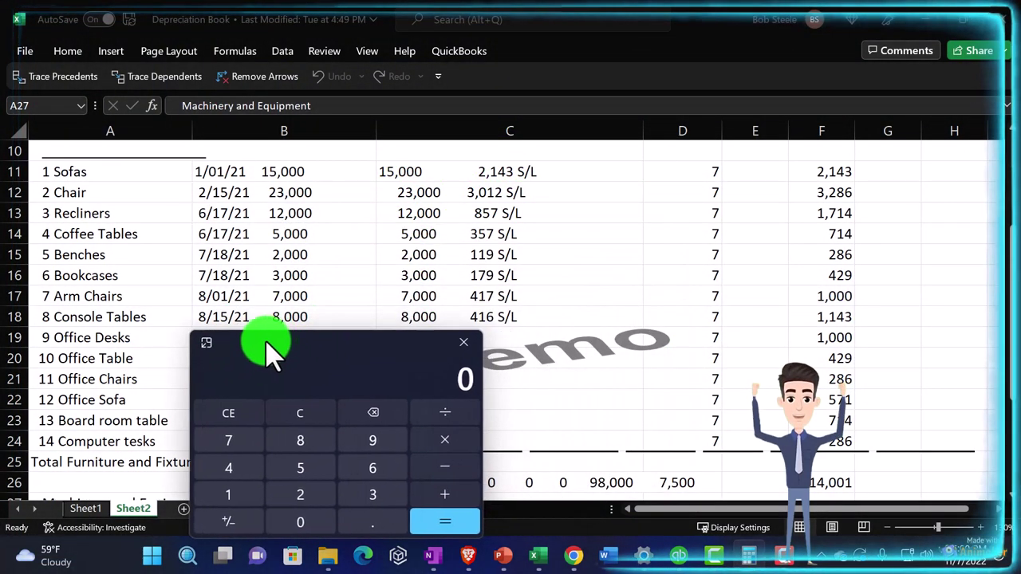
pyautogui.click(297, 416)
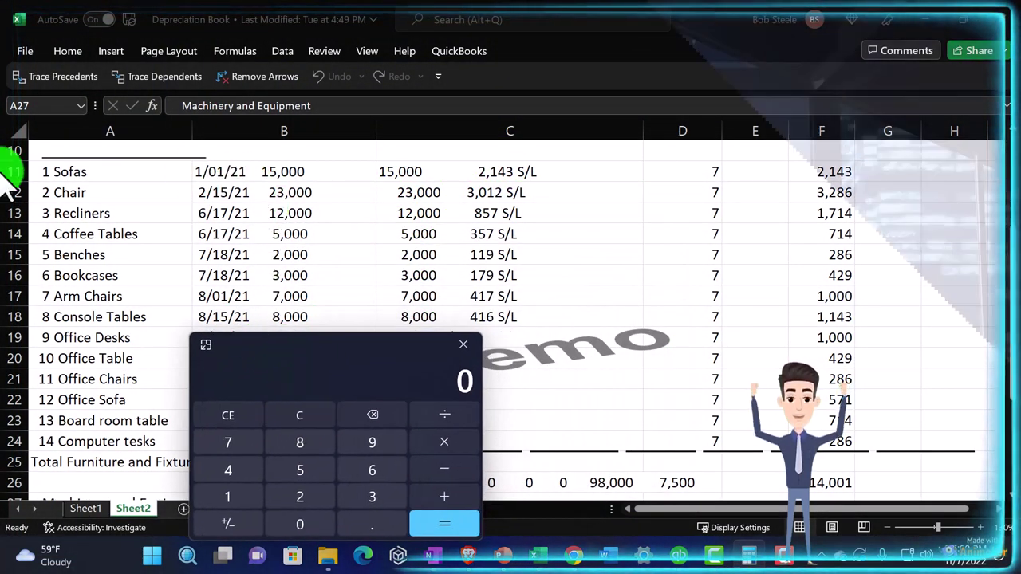
pyautogui.write('15000')
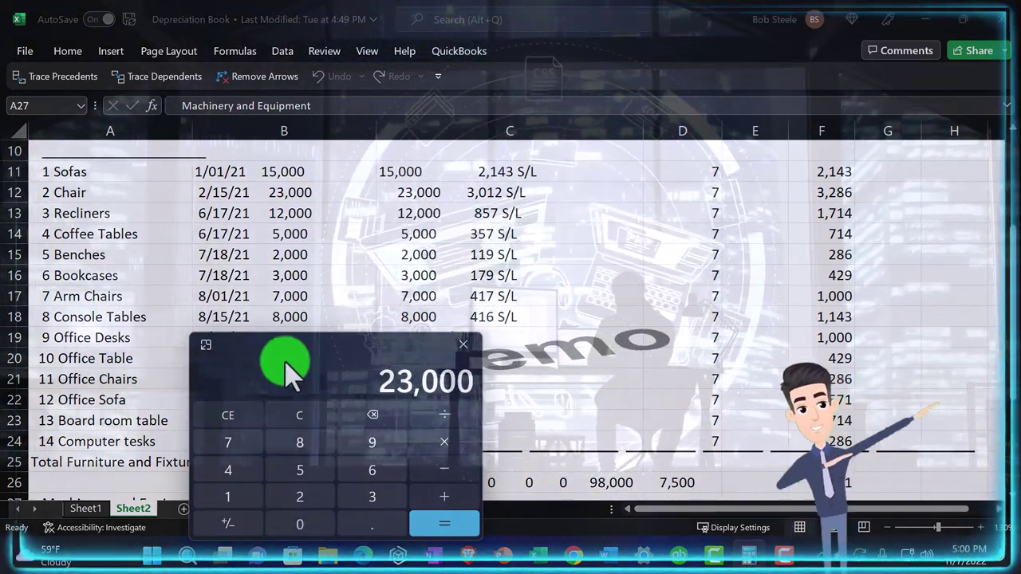
pyautogui.write('+2300015')
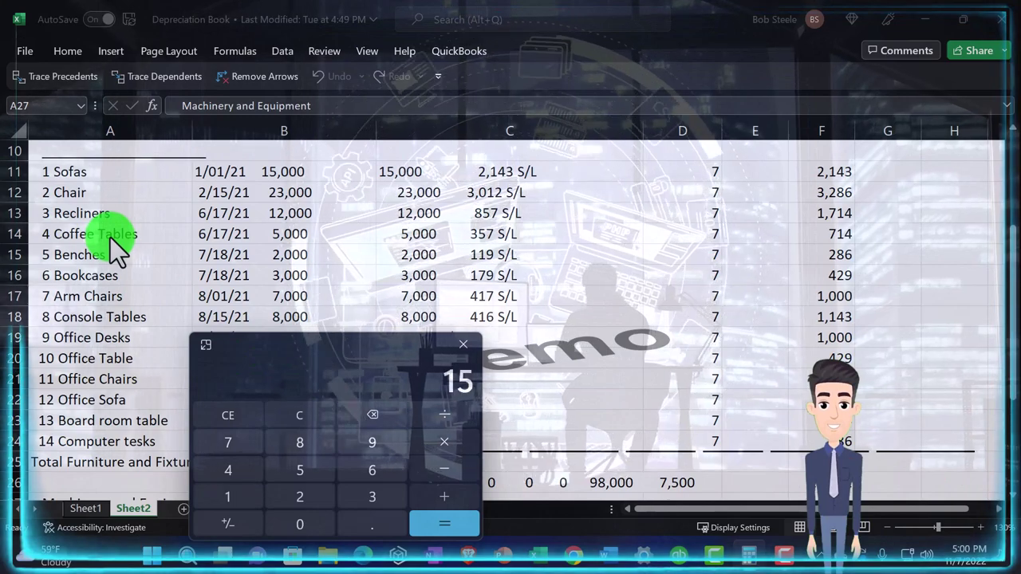
pyautogui.write('+23+12+5+2+3')
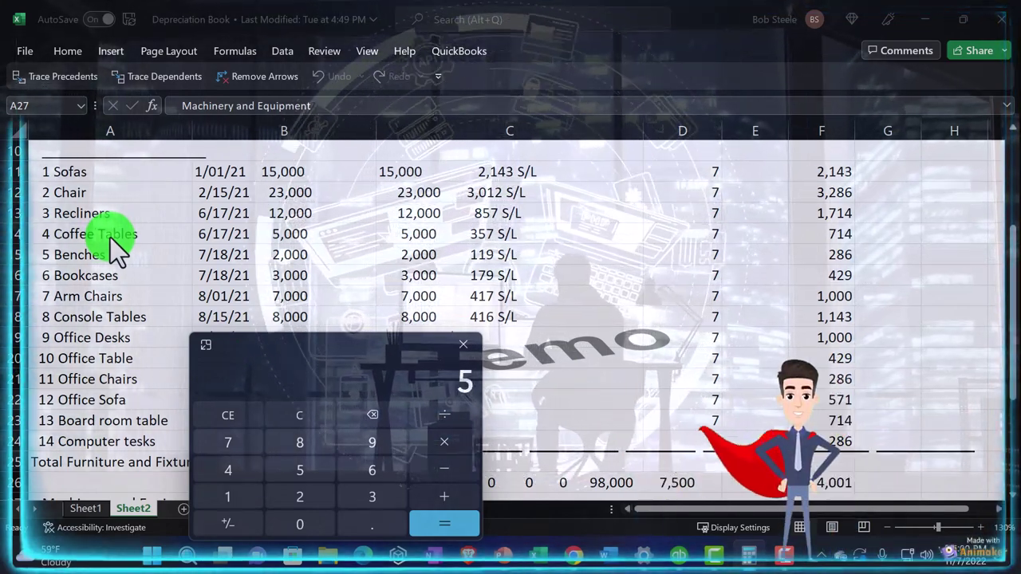
pyautogui.write('+7+8+')
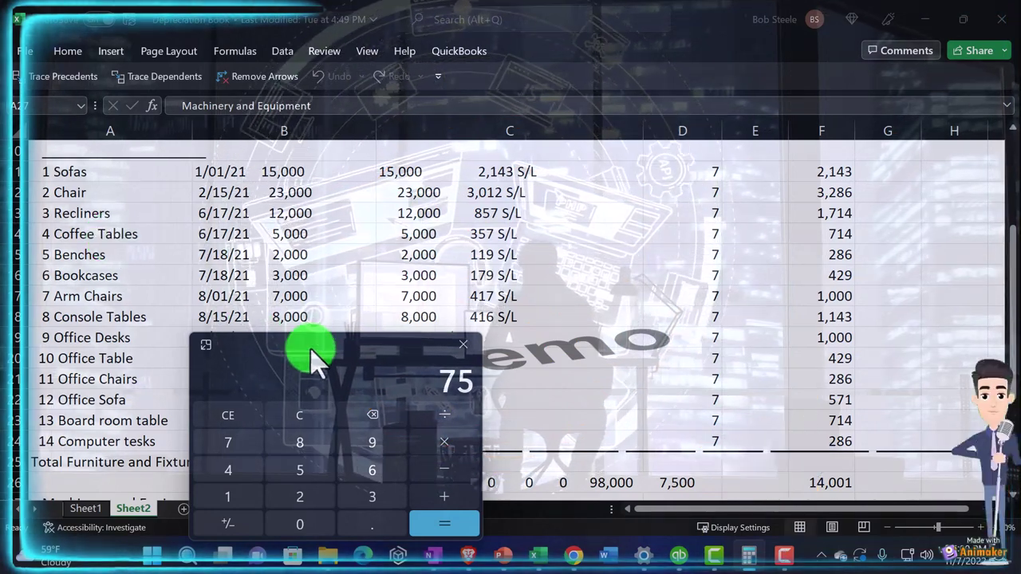
pyautogui.click(463, 344)
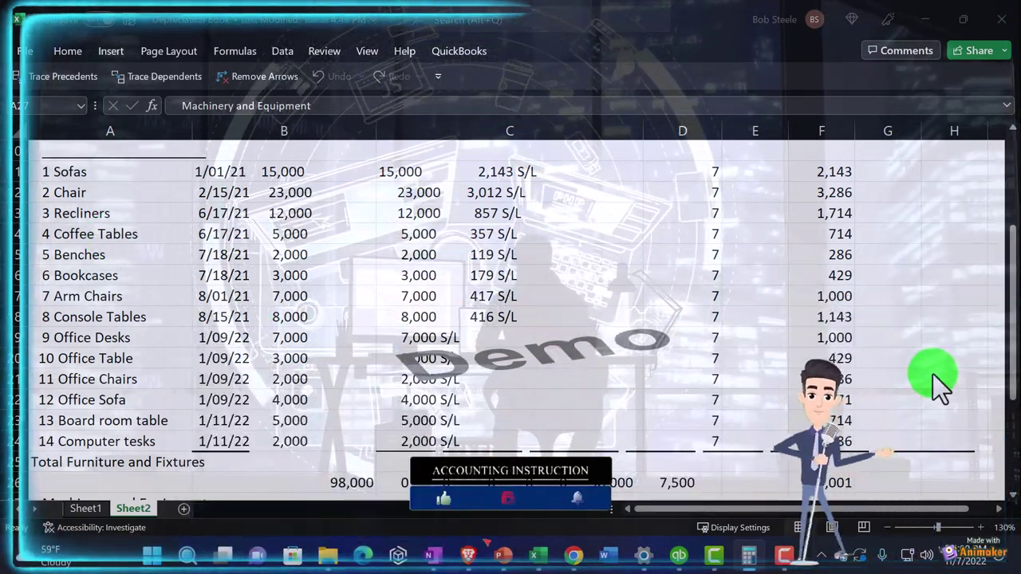
# Step: Open the transactions behind January's Furniture & Fixture - Other balance in QuickBooks, and compare them with assets 1–8 and 9–14 in the Excel schedule
pyautogui.click(679, 556)
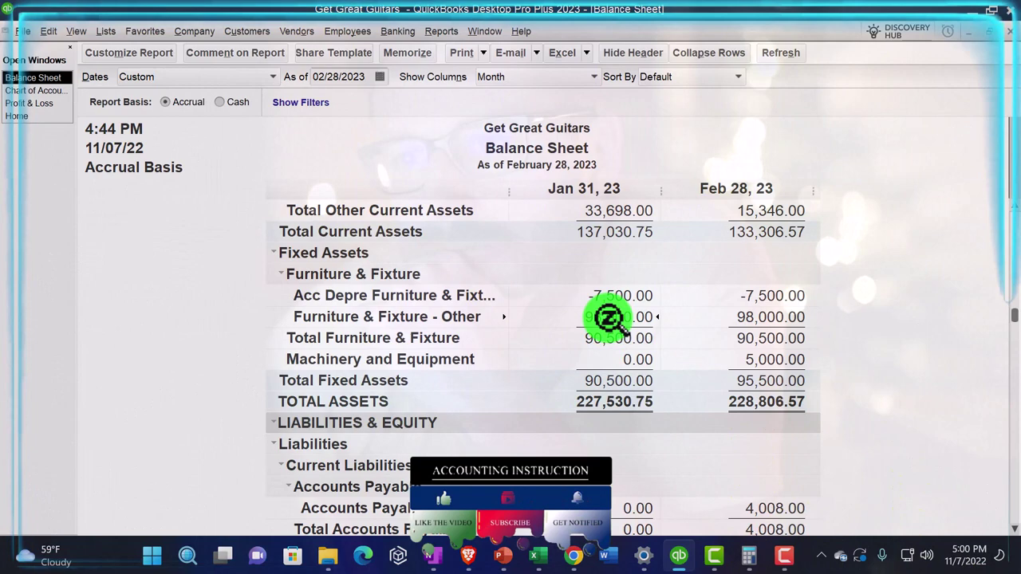
pyautogui.doubleClick(607, 318)
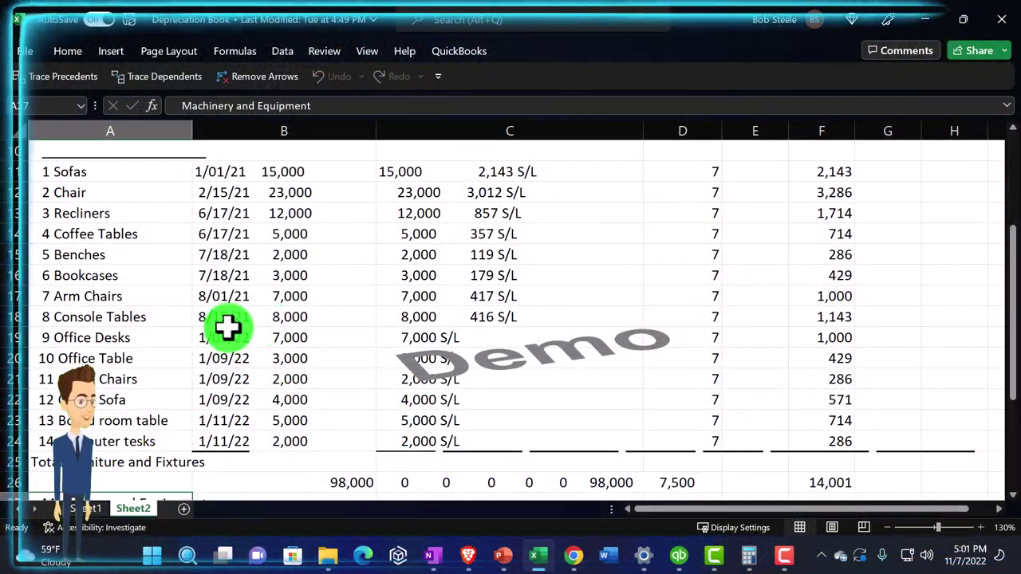
pyautogui.moveTo(162, 340); pyautogui.dragTo(300, 449)
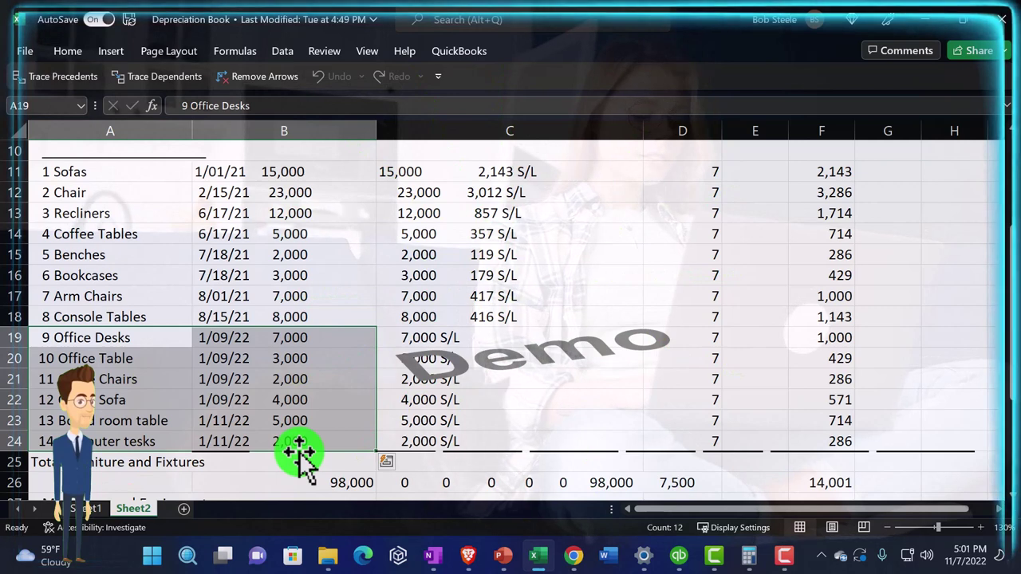
pyautogui.moveTo(150, 335); pyautogui.dragTo(307, 433)
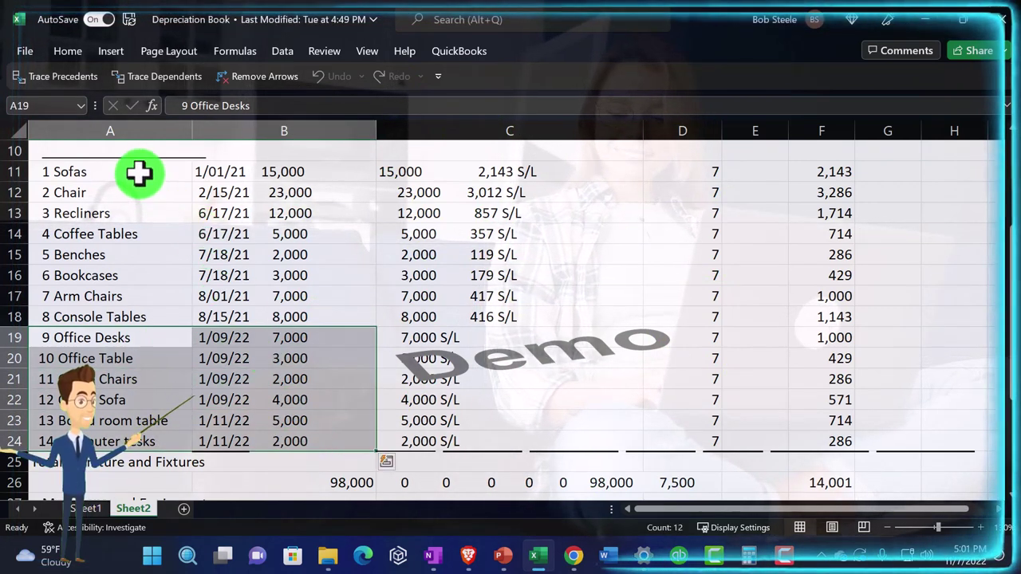
pyautogui.moveTo(139, 173); pyautogui.dragTo(309, 306)
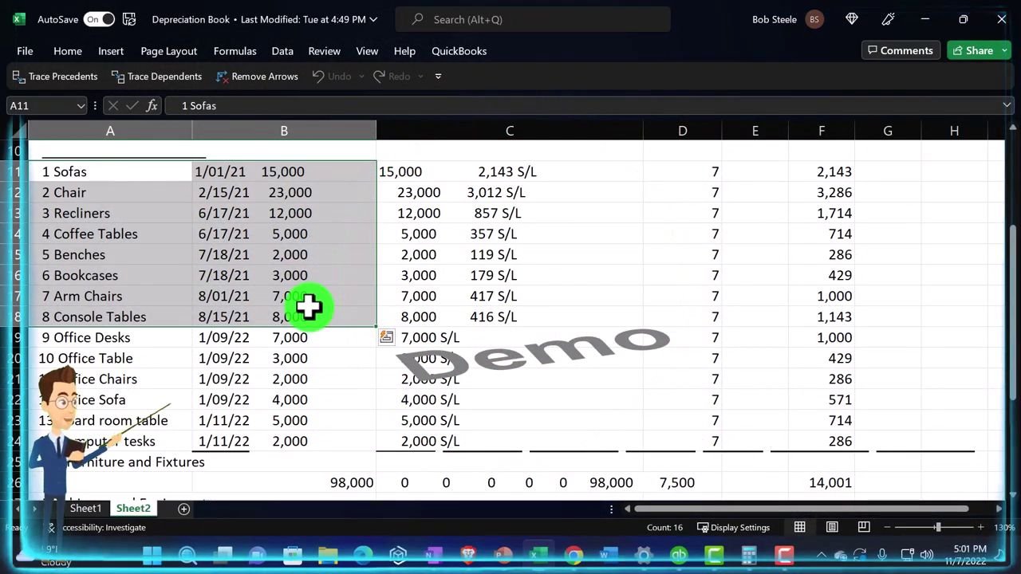
pyautogui.moveTo(158, 339); pyautogui.dragTo(295, 431)
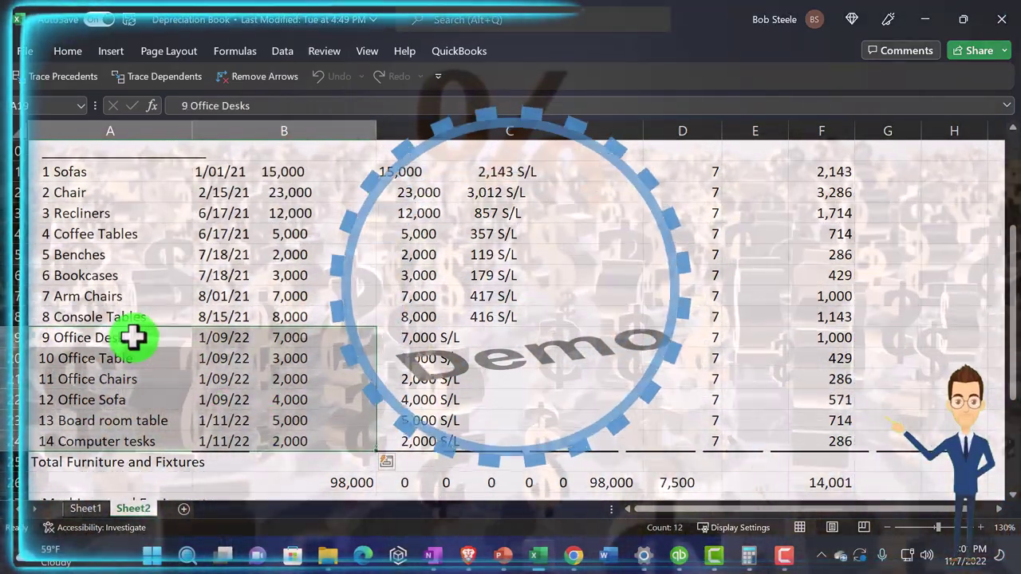
pyautogui.moveTo(133, 337); pyautogui.dragTo(136, 433)
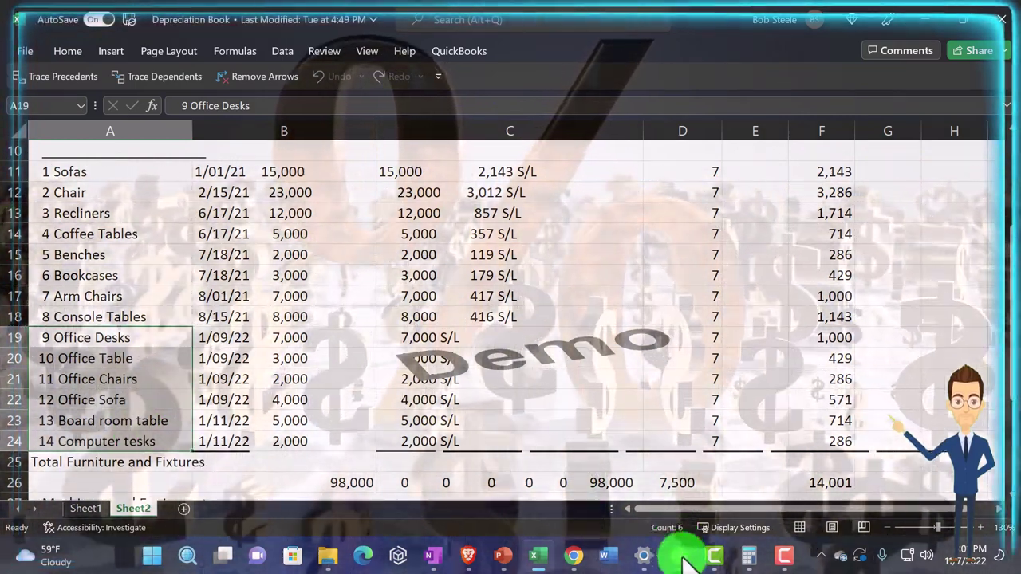
# Step: Switch back to QuickBooks and close the Transactions by Account report
pyautogui.moveTo(681, 557)
pyautogui.click(668, 515)
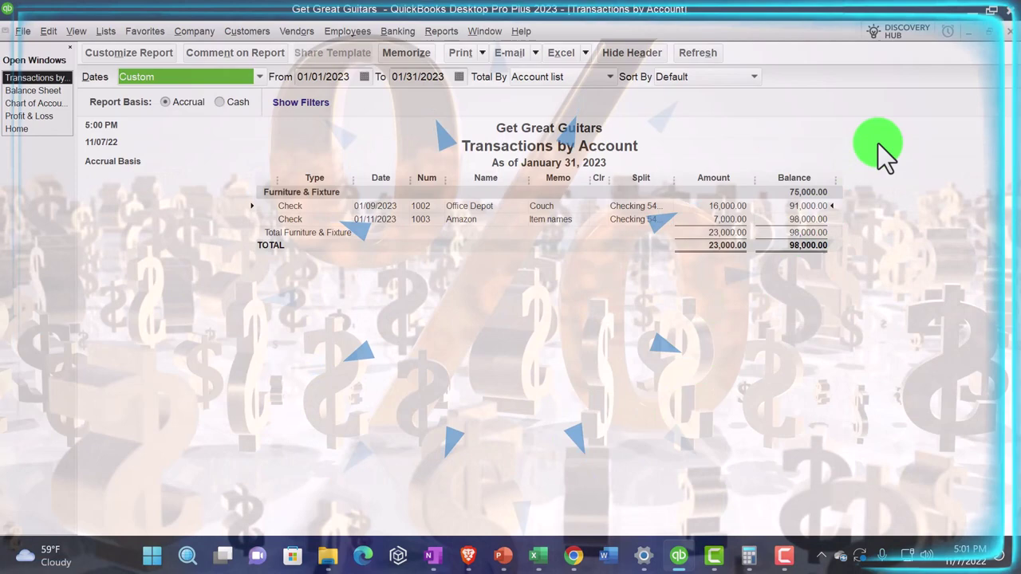
pyautogui.click(1007, 34)
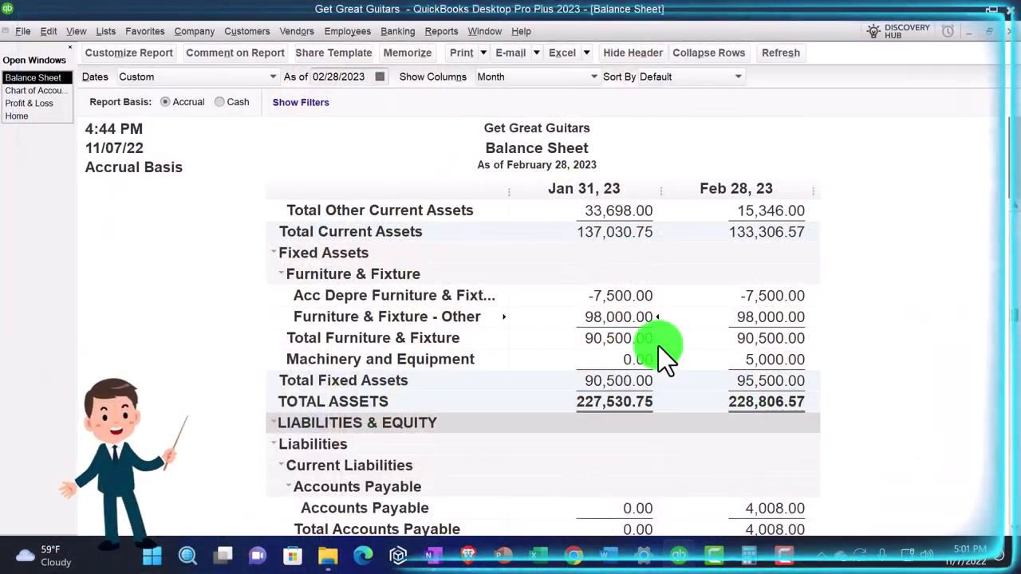
# Step: Compare the Balance Sheet's fixed assets with the Excel schedule, and select the annual depreciation total for Furniture and Fixtures
pyautogui.click(714, 556)
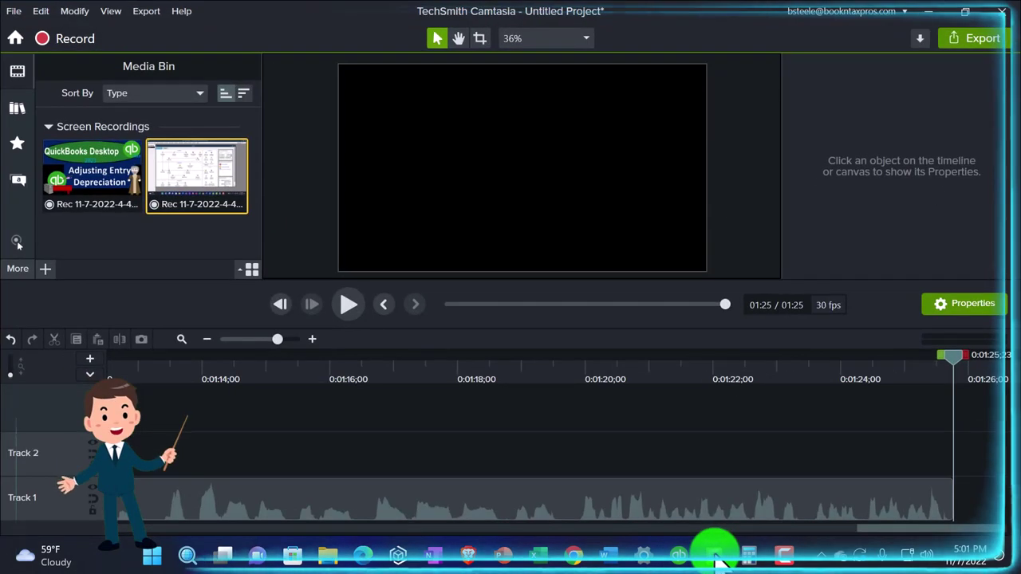
pyautogui.click(716, 558)
pyautogui.click(539, 556)
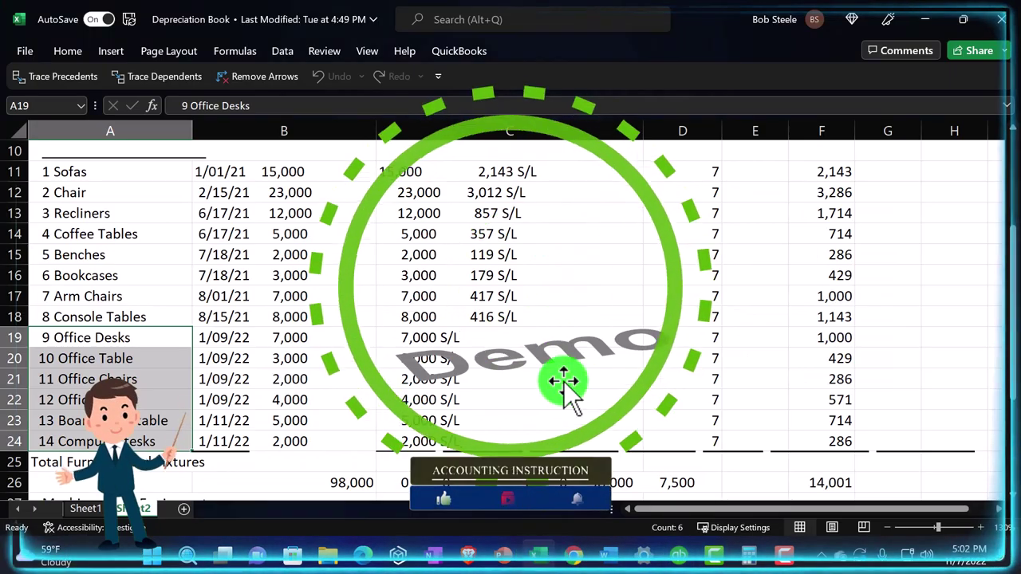
pyautogui.click(572, 389)
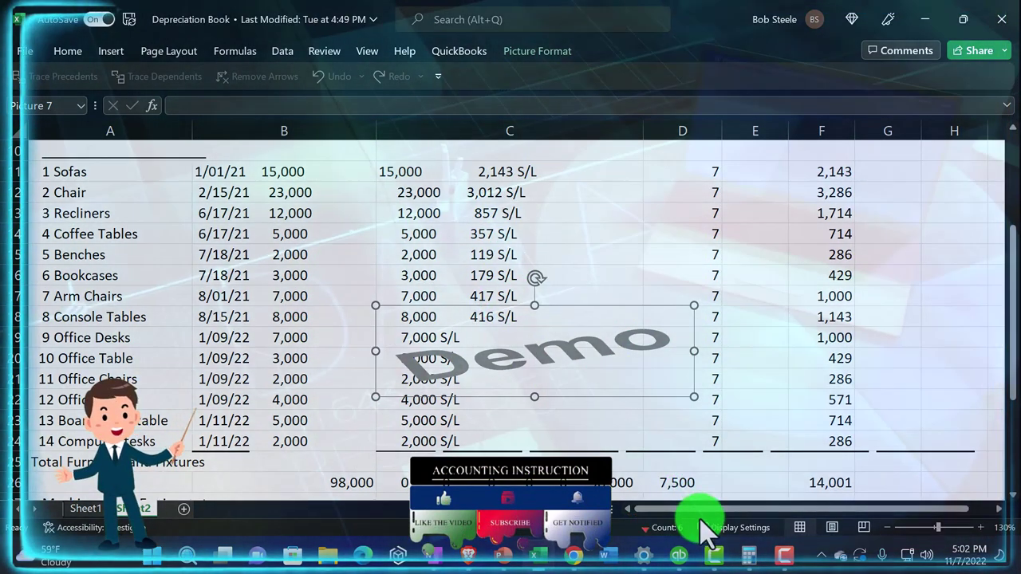
pyautogui.click(683, 557)
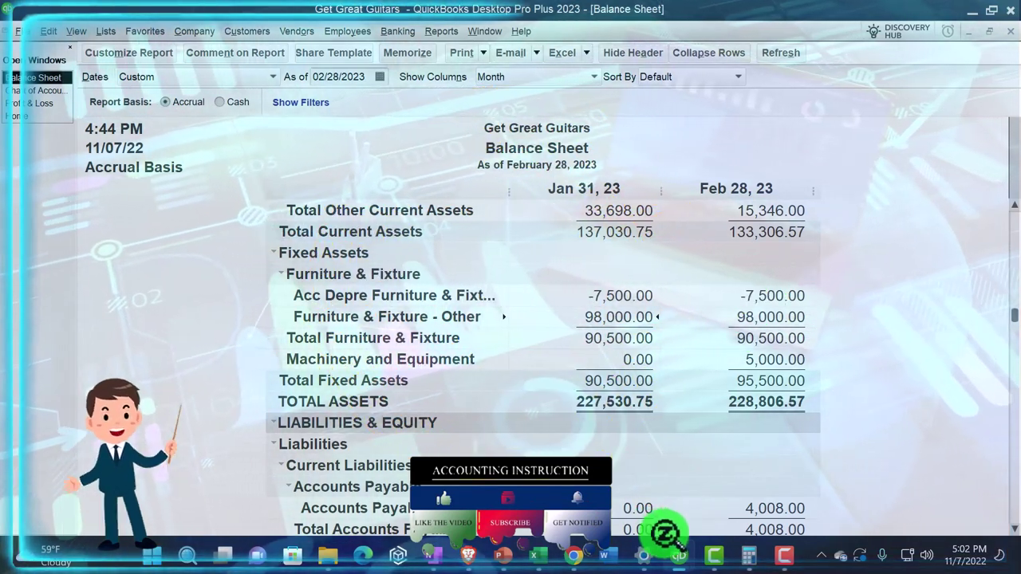
pyautogui.click(541, 559)
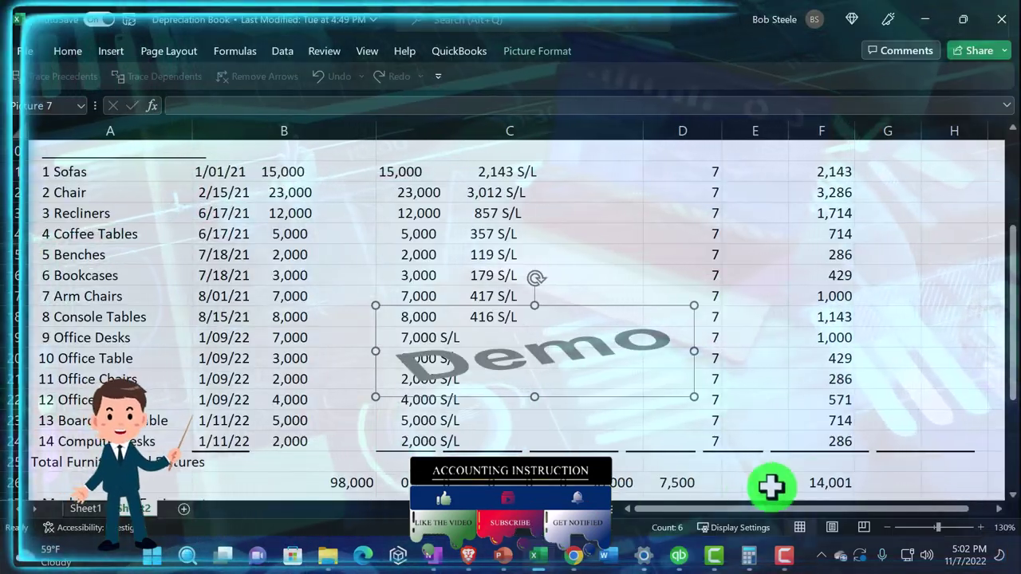
pyautogui.click(818, 482)
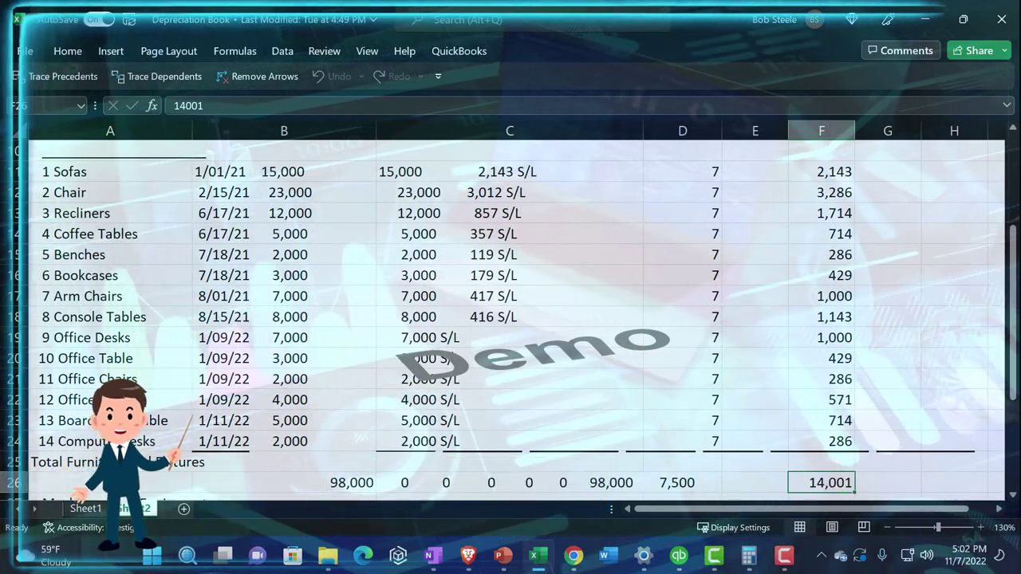
# Step: Calculate two months of Furniture and Fixtures depreciation in Calculator from the annual amount of 14,001
pyautogui.moveTo(912, 183); pyautogui.dragTo(684, 194)
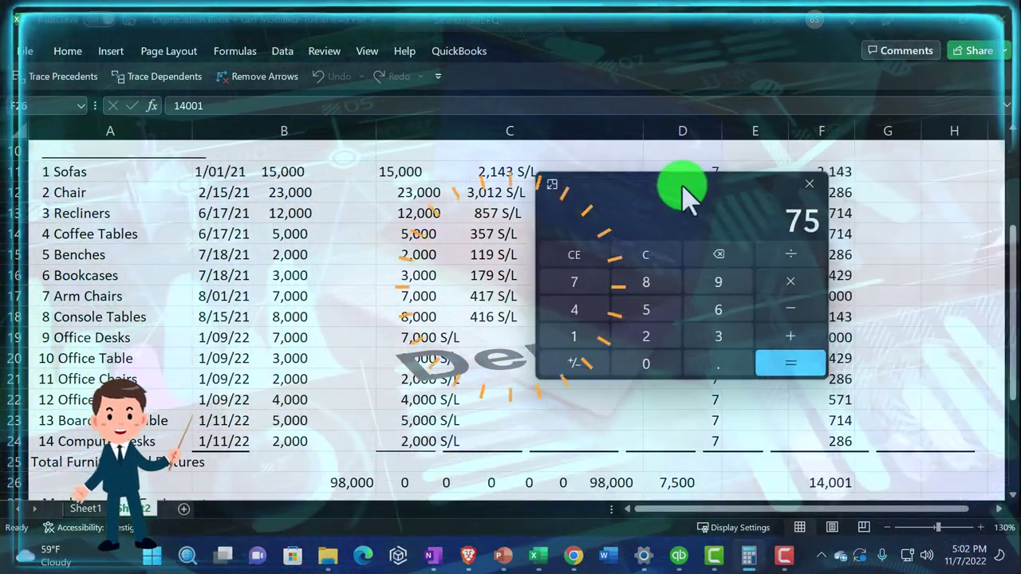
pyautogui.click(638, 255)
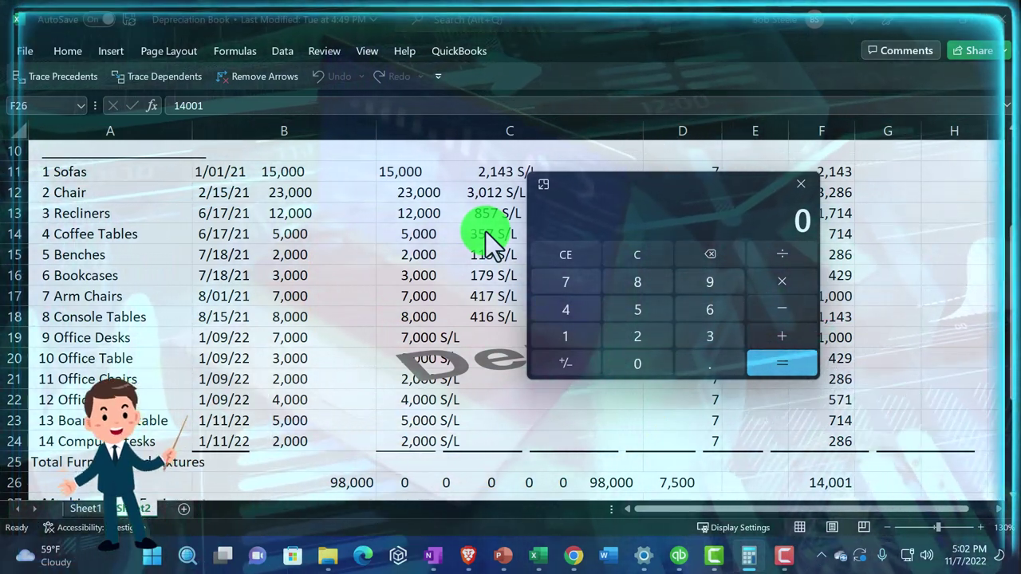
pyautogui.write('10')
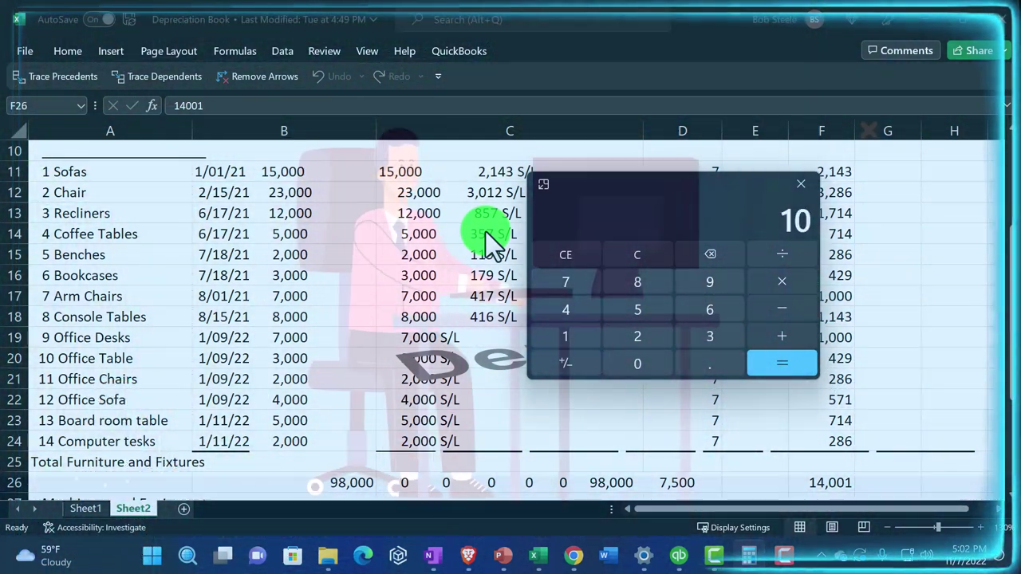
pyautogui.press('BackSpace')
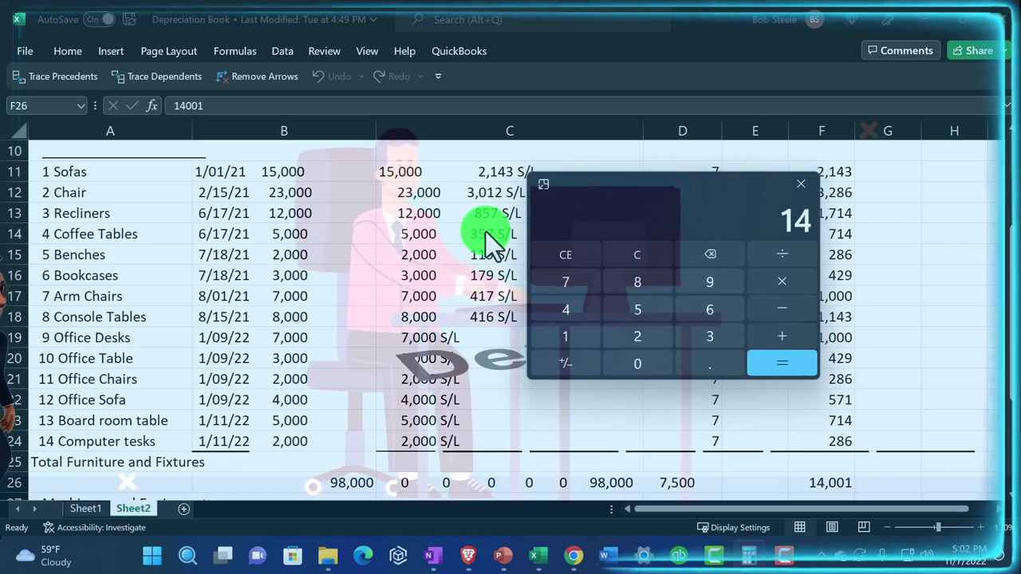
pyautogui.write('400')
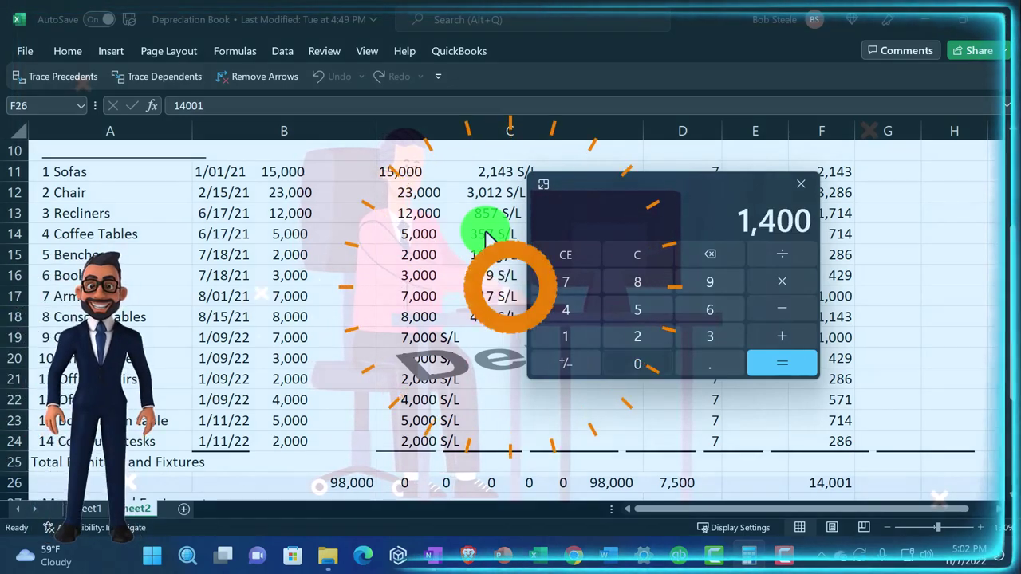
pyautogui.write('1-1')
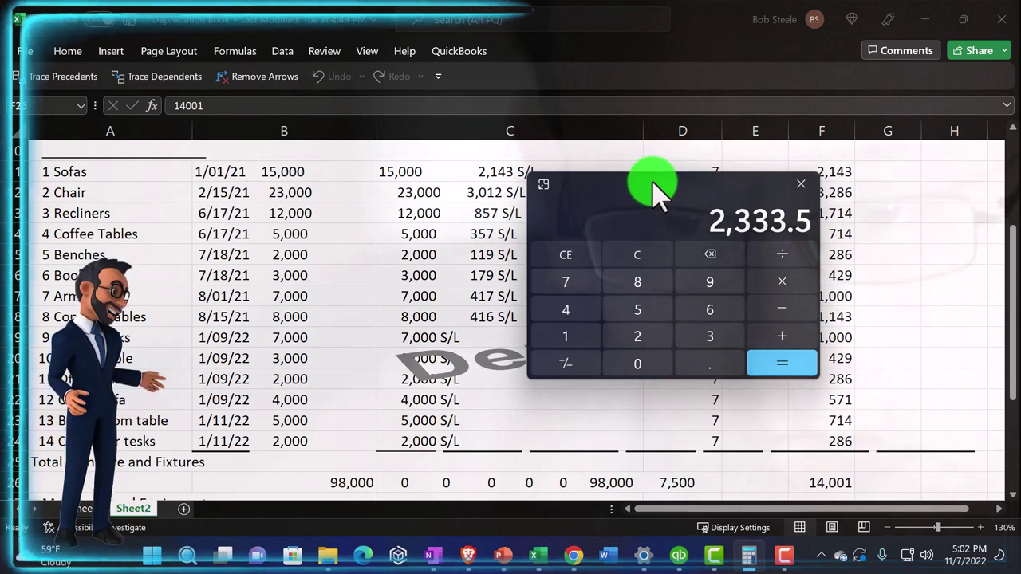
pyautogui.moveTo(653, 194); pyautogui.dragTo(1020, 195)
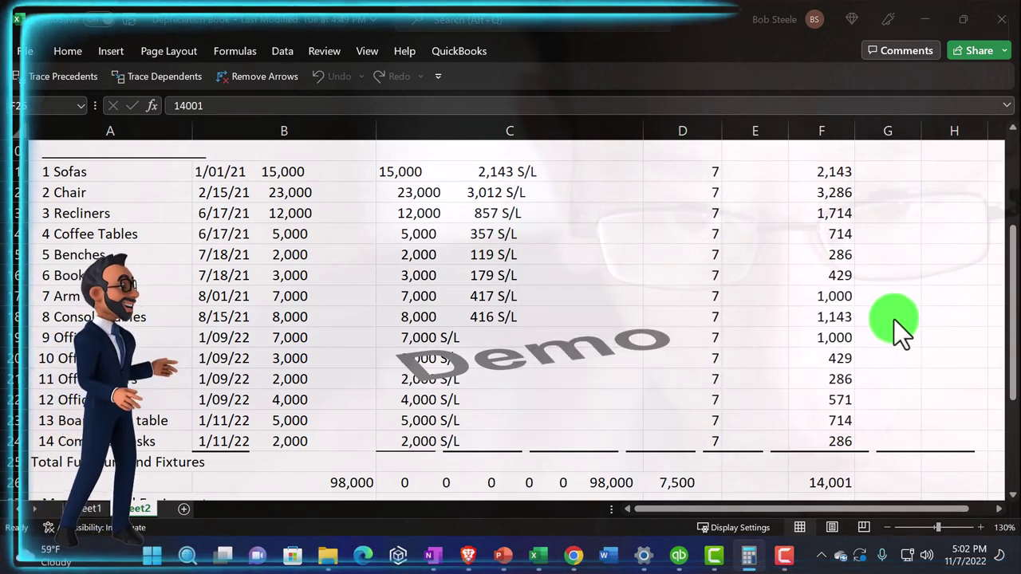
# Step: Switch to QuickBooks and open the register of the Acc Depre Furniture & Fixture account from the Chart of Accounts
pyautogui.click(679, 555)
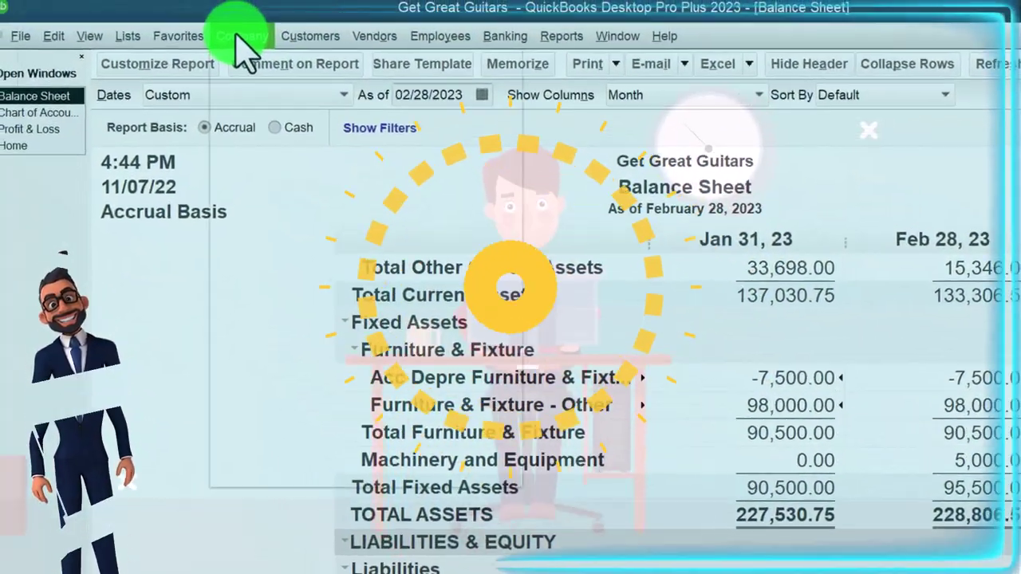
pyautogui.click(168, 8)
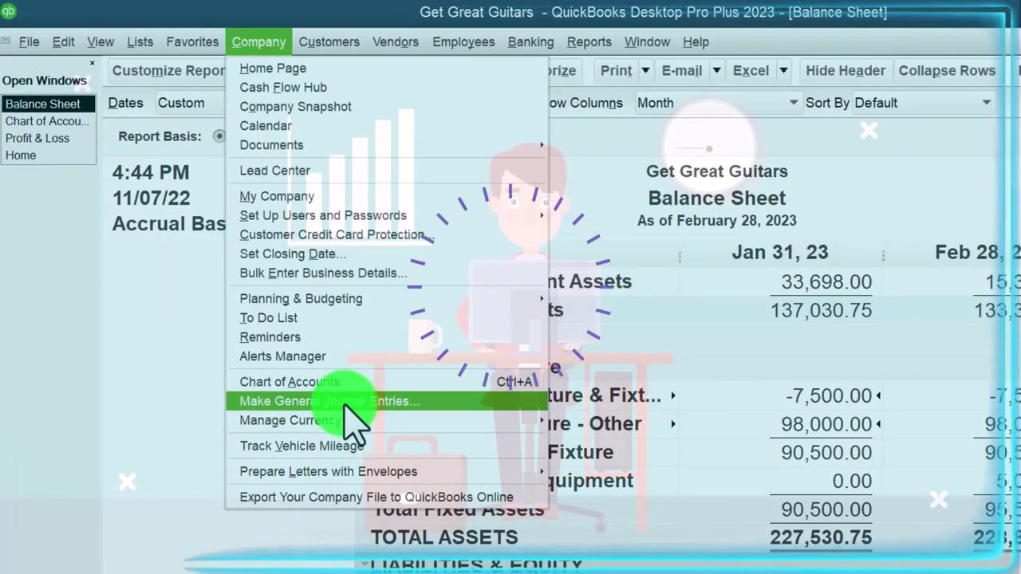
pyautogui.click(260, 41)
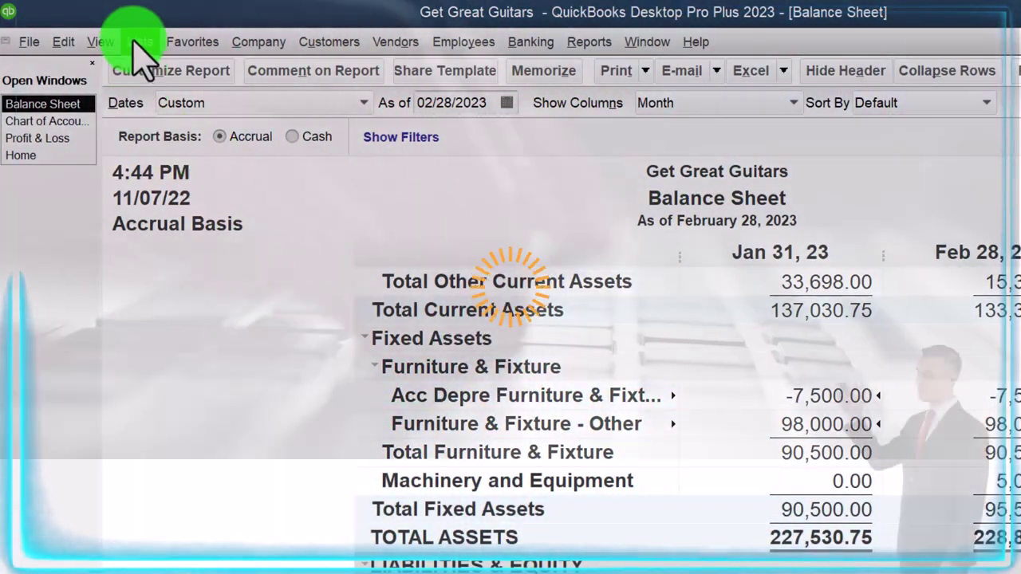
pyautogui.click(139, 42)
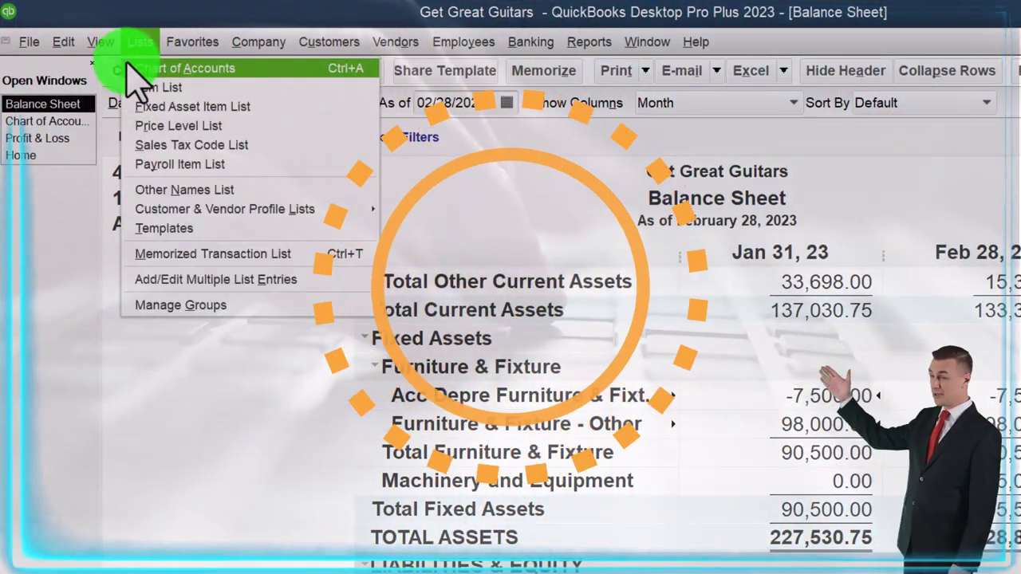
pyautogui.click(181, 69)
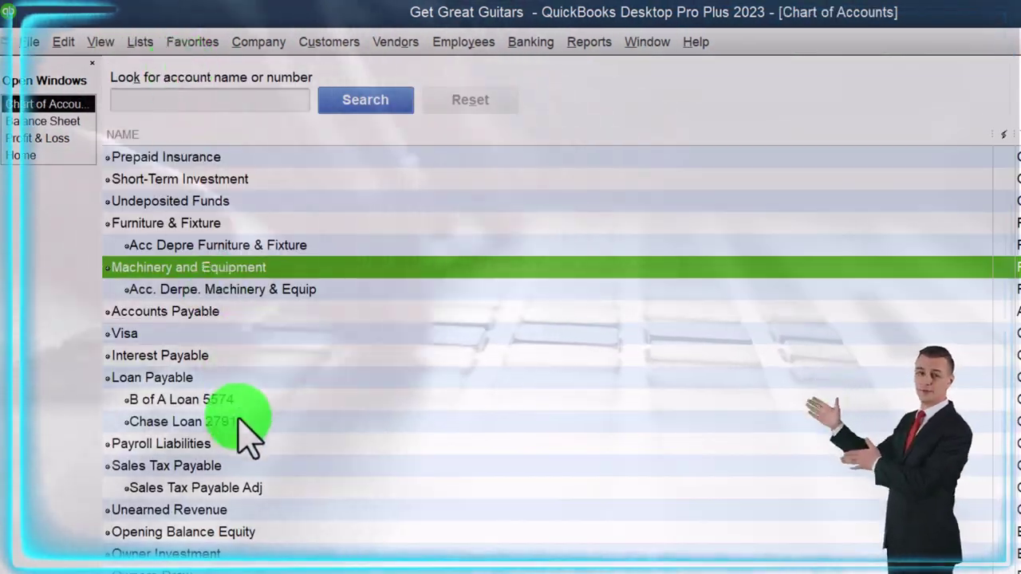
pyautogui.scroll(1, 187, 487)
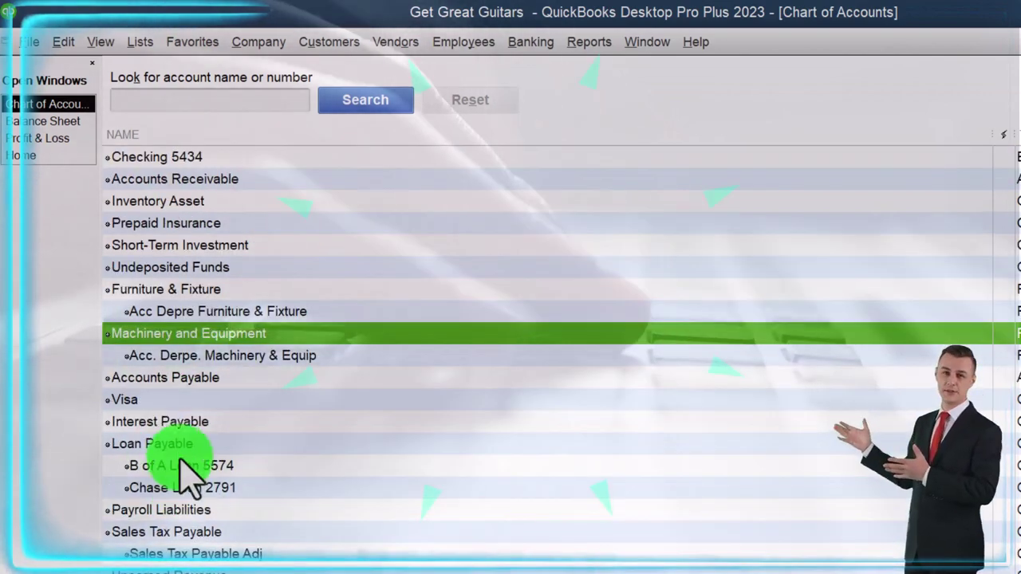
pyautogui.click(156, 313)
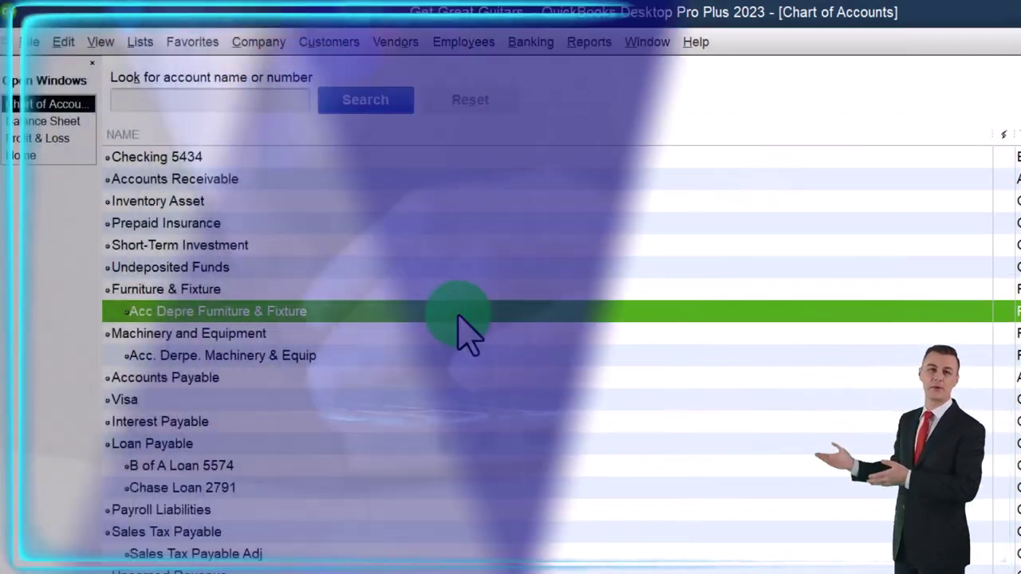
pyautogui.doubleClick(459, 328)
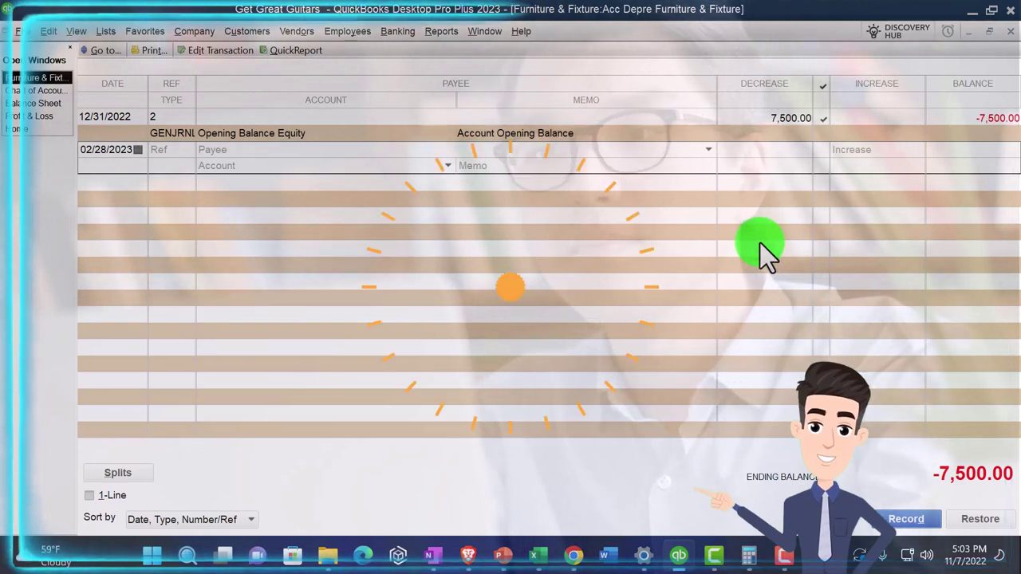
# Step: Record a 02/28/2023 decrease of 2,333.50 against Depreciation Expense with the memo "Adj entry", and close the furniture depreciation register
pyautogui.write('2,333.50')
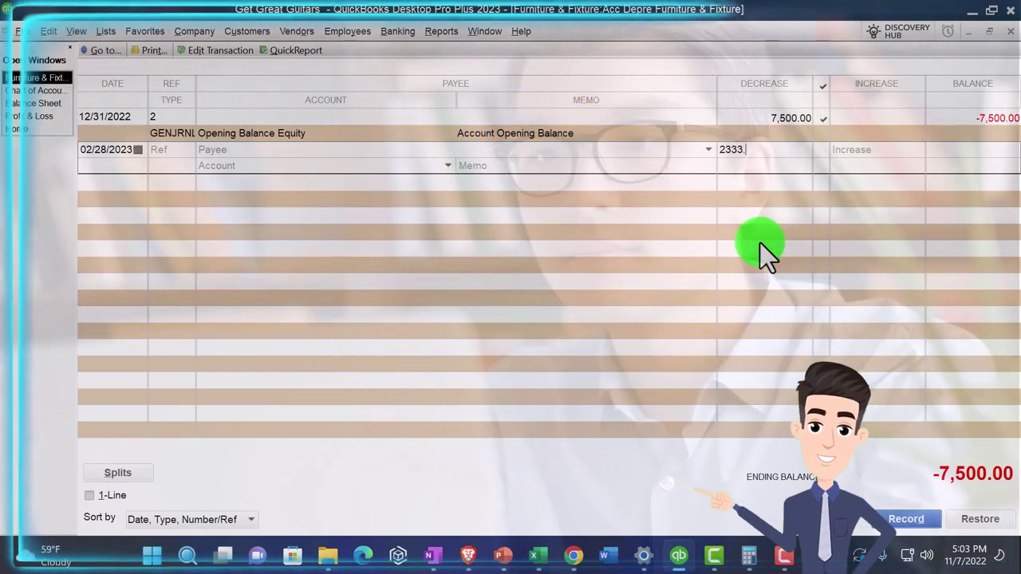
pyautogui.press('Tab')
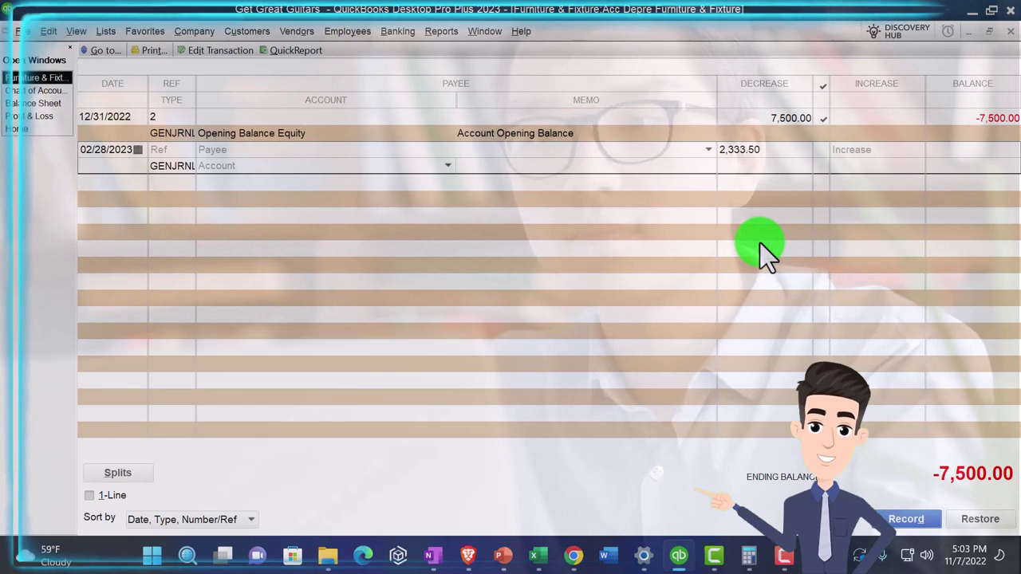
pyautogui.write('Depreciation Expense')
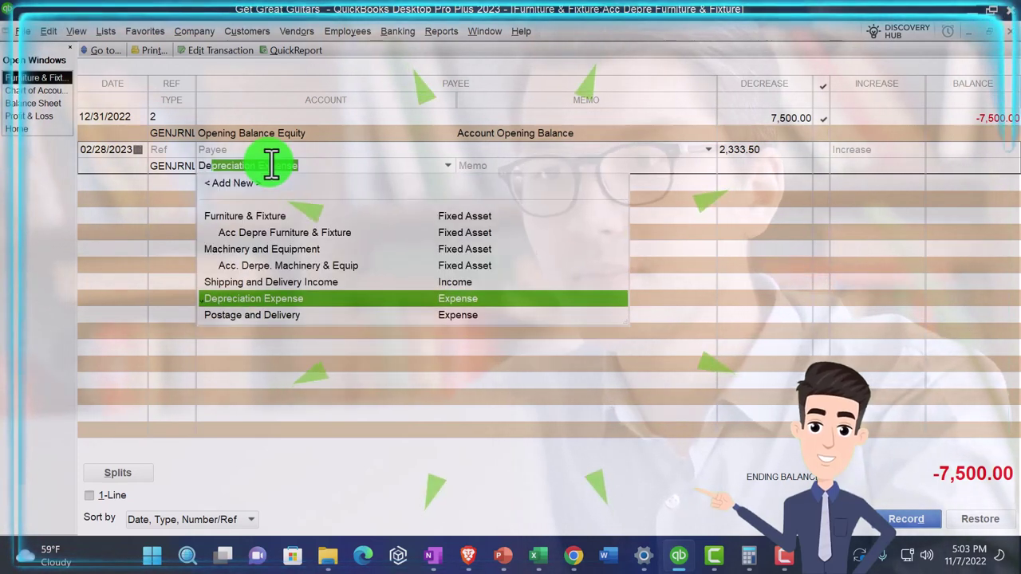
pyautogui.click(285, 306)
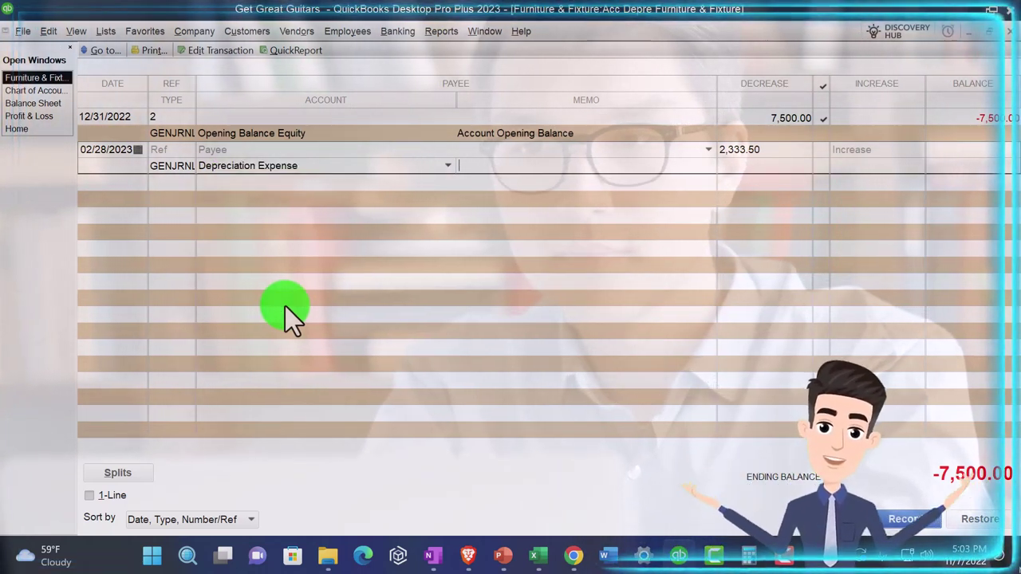
pyautogui.write('A')
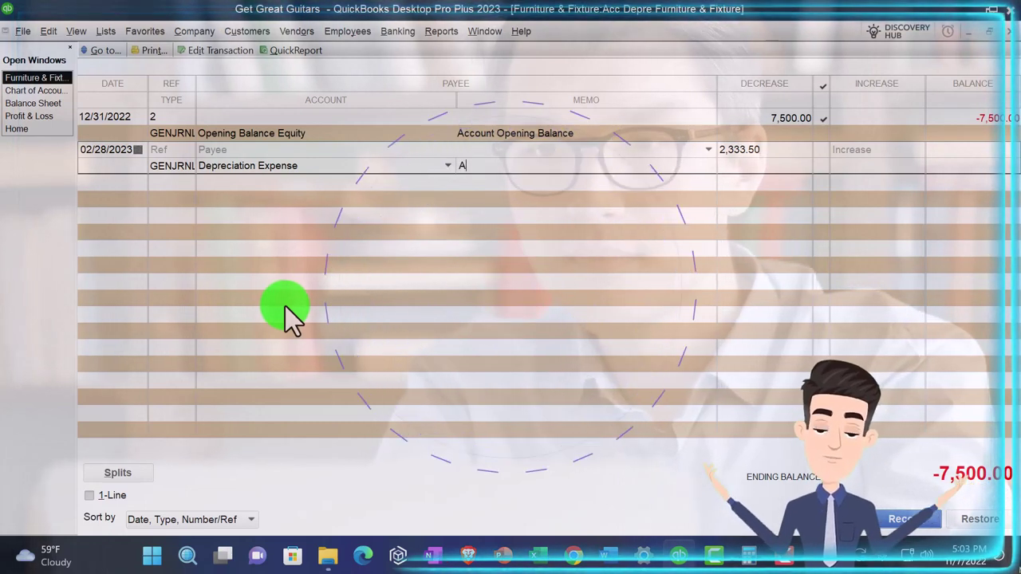
pyautogui.write('dj entry')
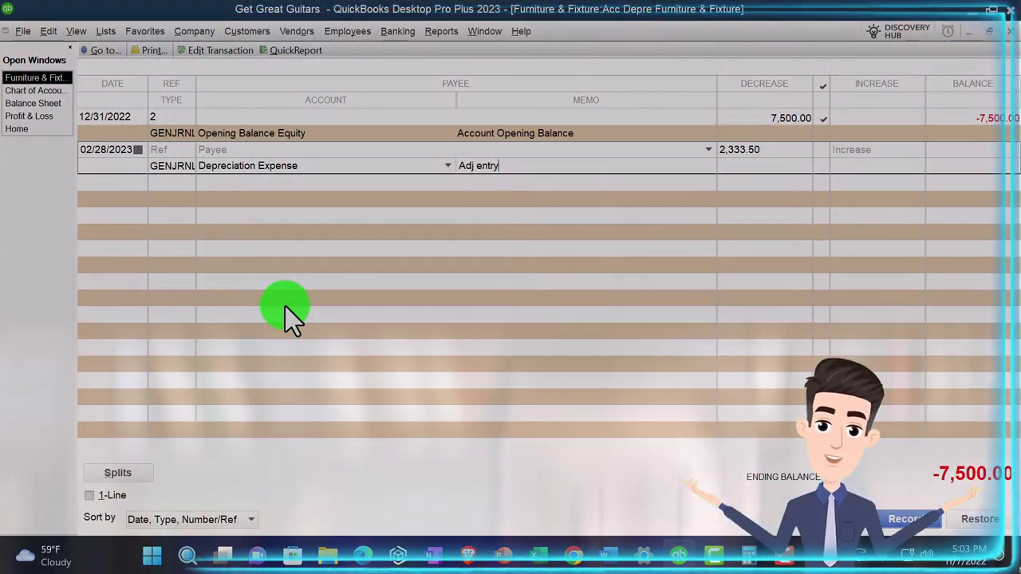
pyautogui.click(895, 518)
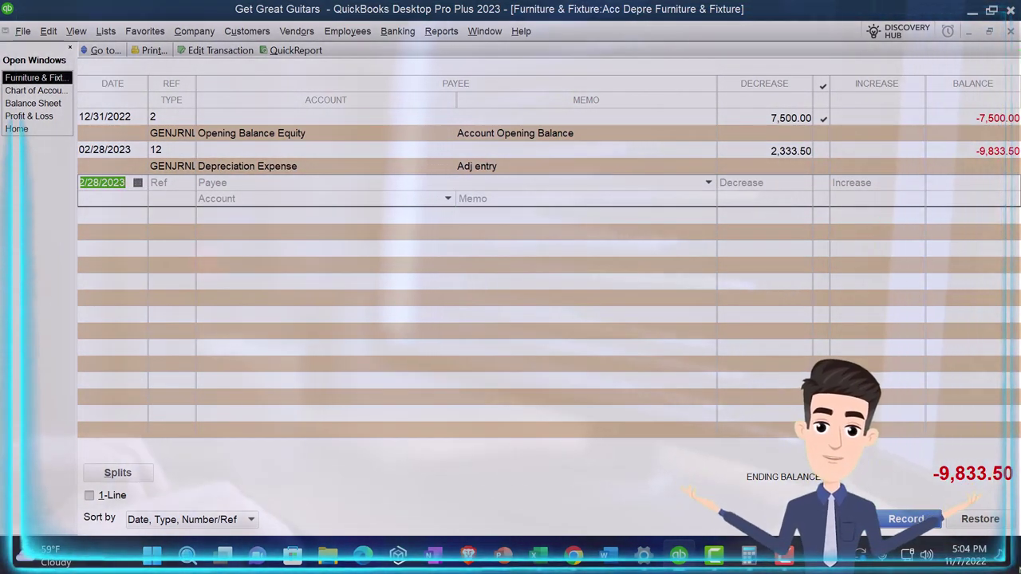
pyautogui.click(1010, 32)
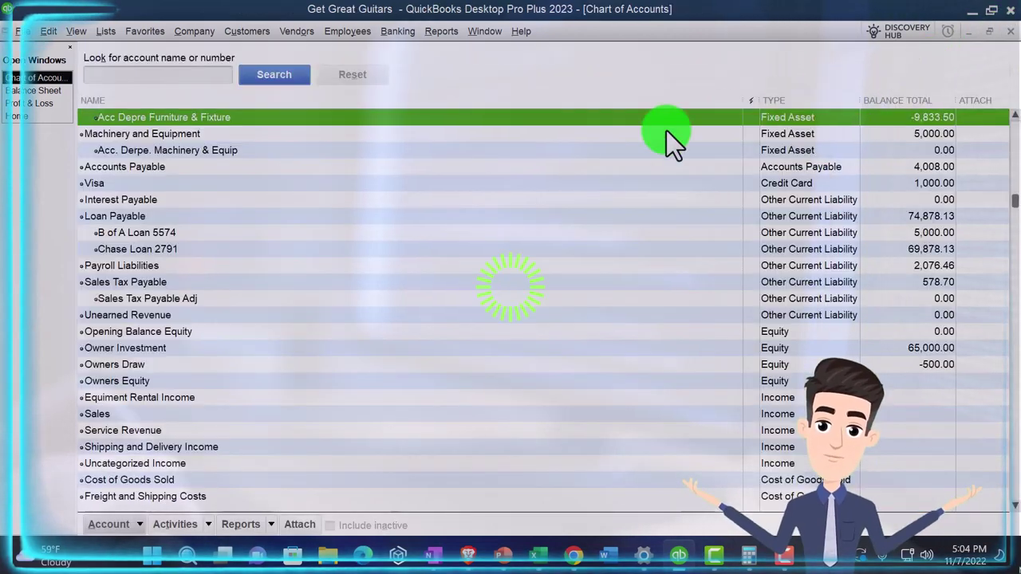
# Step: Check the Balance Sheet's accumulated furniture depreciation by adding 7,500 to 2,333.5 in Calculator alongside the Excel schedule, and return to QuickBooks
pyautogui.click(36, 90)
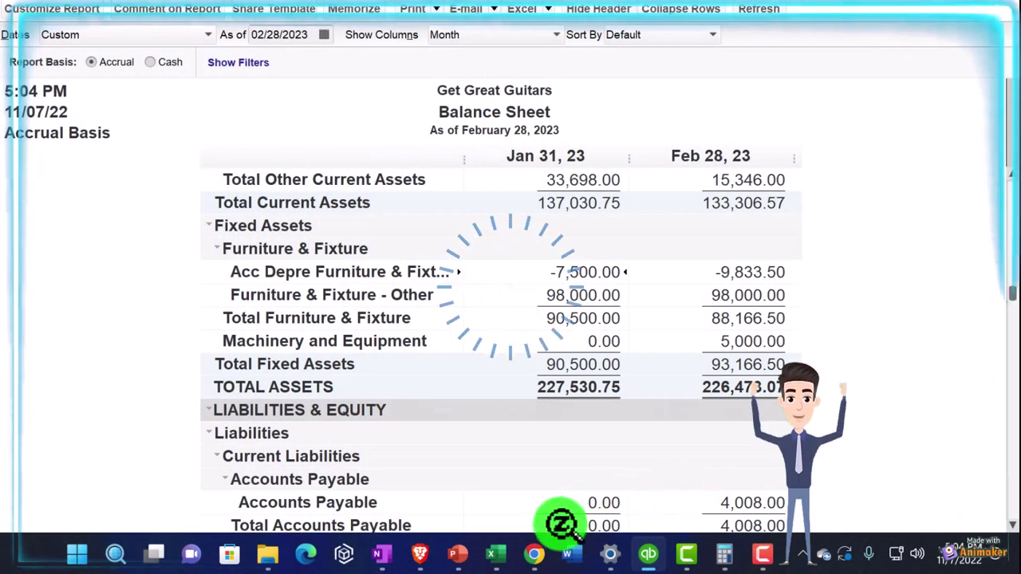
pyautogui.click(495, 553)
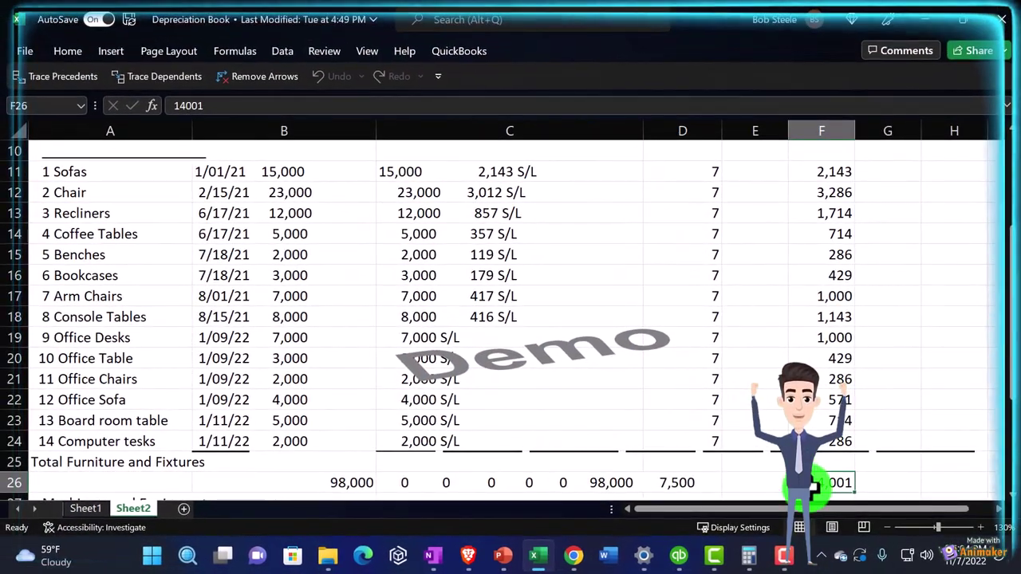
pyautogui.click(748, 556)
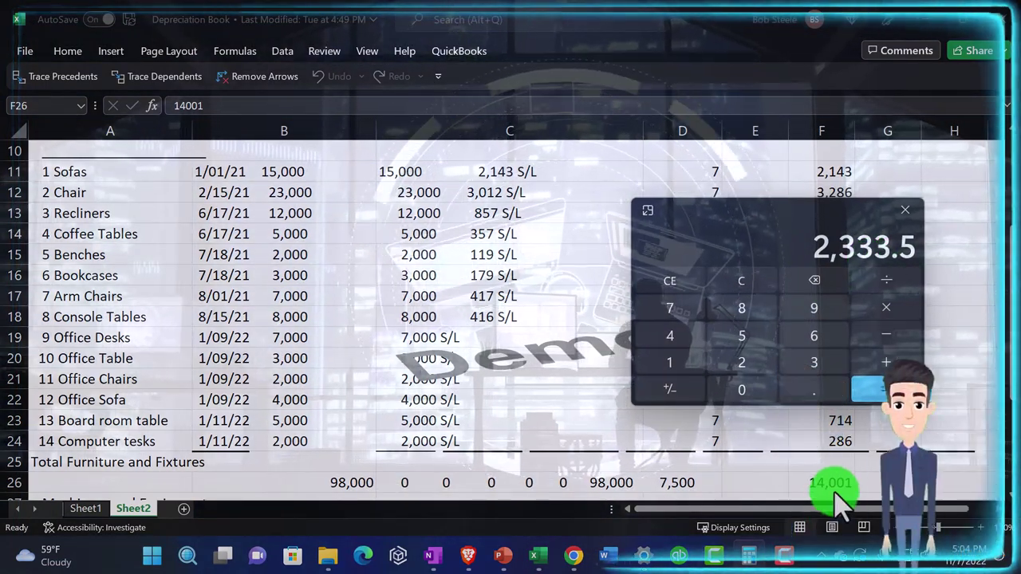
pyautogui.click(887, 361)
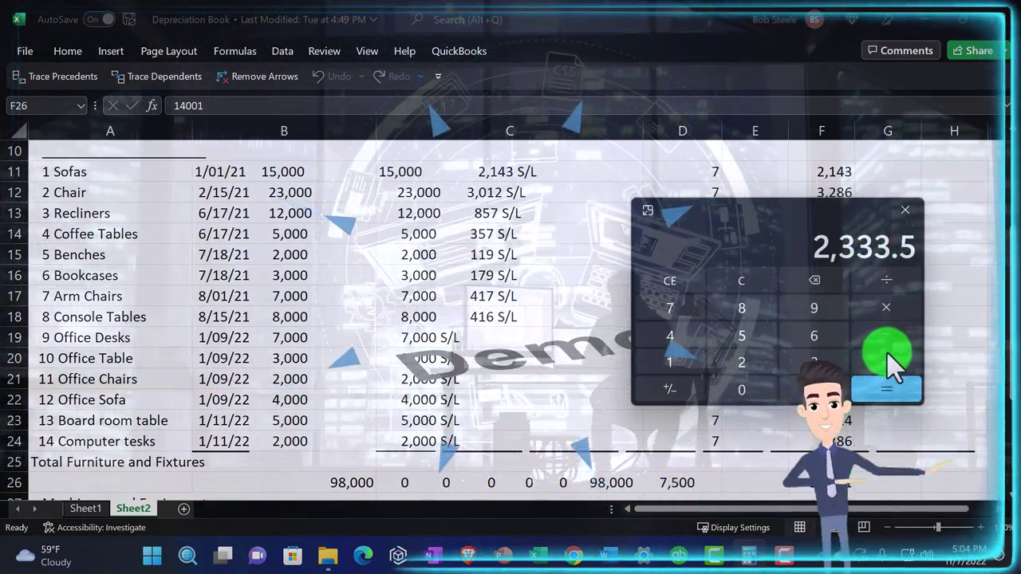
pyautogui.write('75')
pyautogui.click(889, 363)
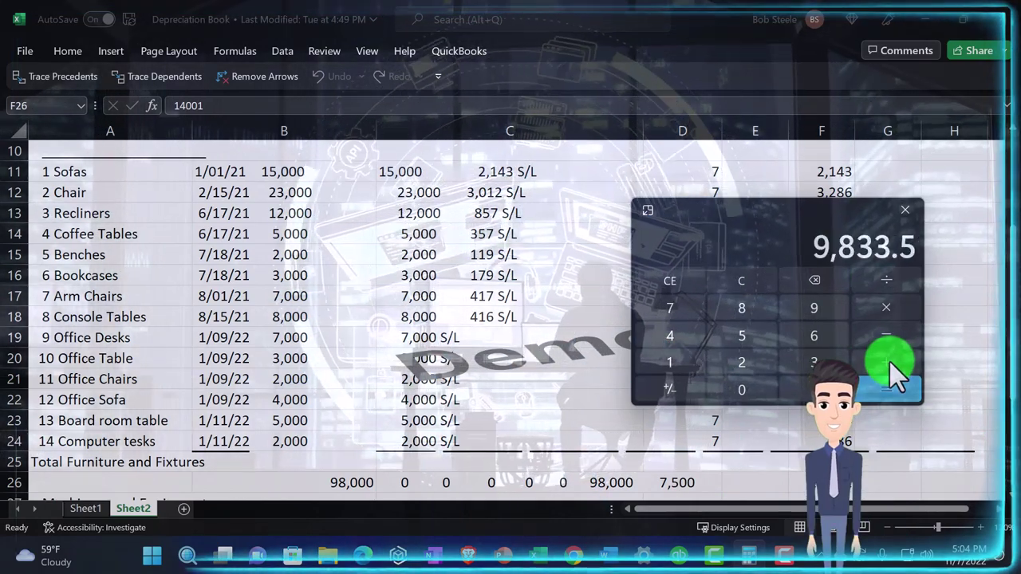
pyautogui.moveTo(754, 234); pyautogui.dragTo(1020, 215)
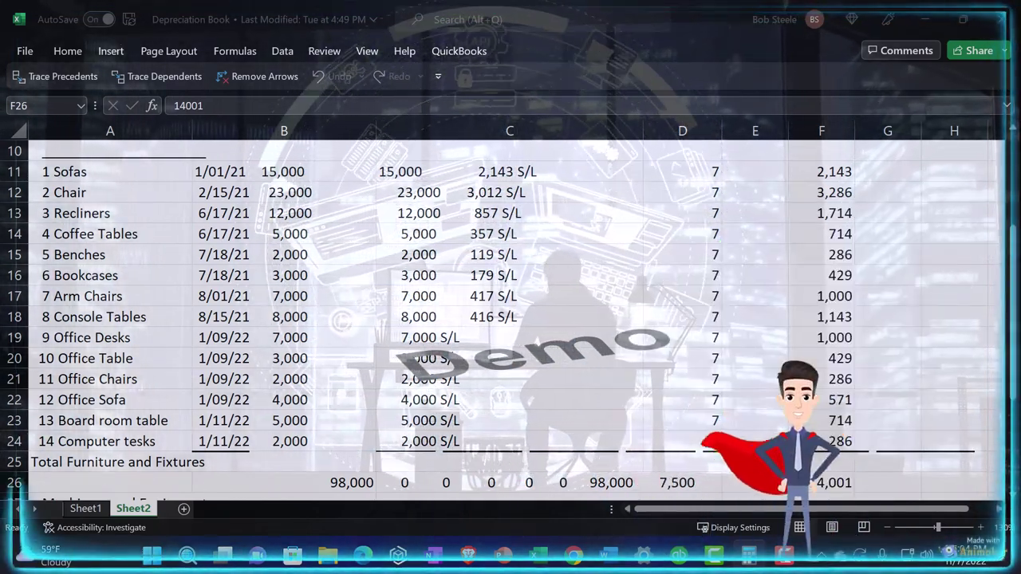
pyautogui.click(683, 550)
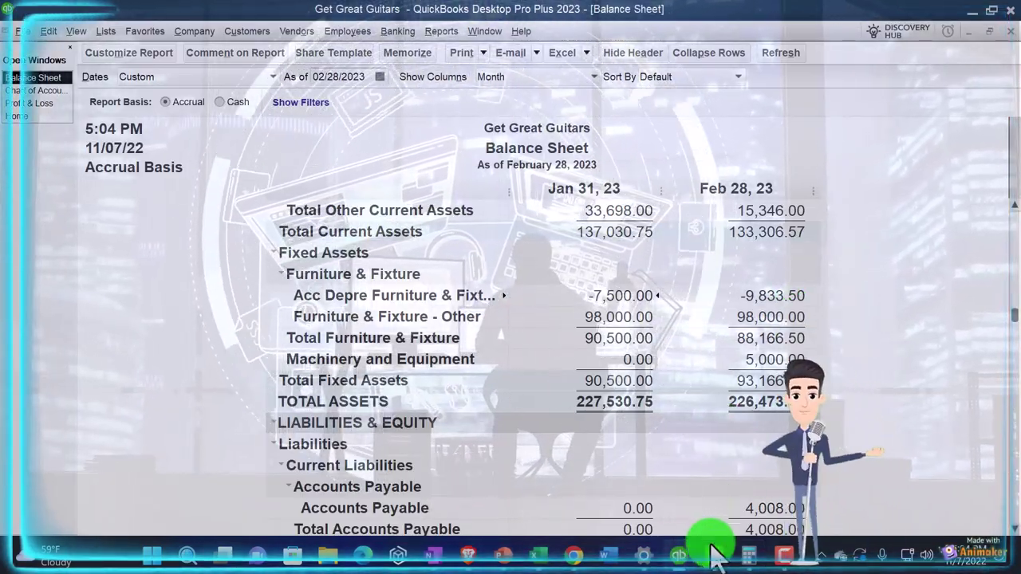
# Step: Switch to Excel and calculate two months of Machinery and Equipment depreciation in Calculator from the annual amount of 833
pyautogui.click(680, 552)
pyautogui.scroll(-4, 644, 451)
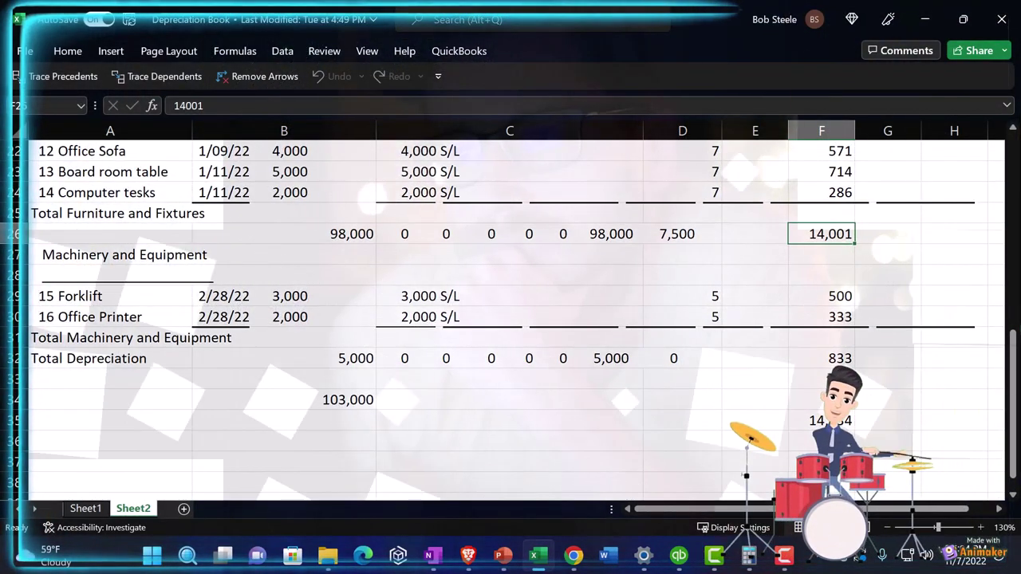
pyautogui.click(749, 556)
pyautogui.click(511, 336)
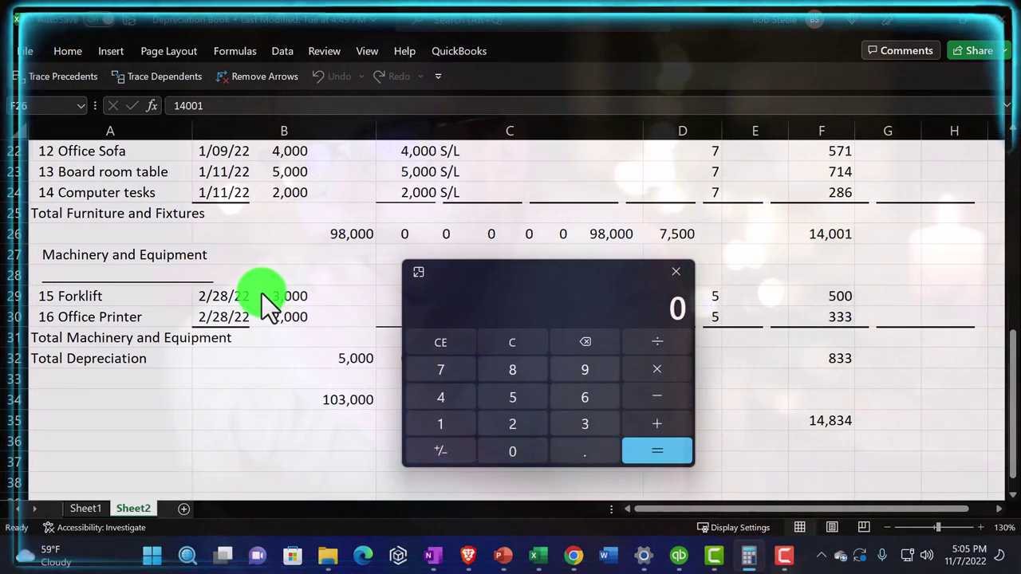
pyautogui.write('833')
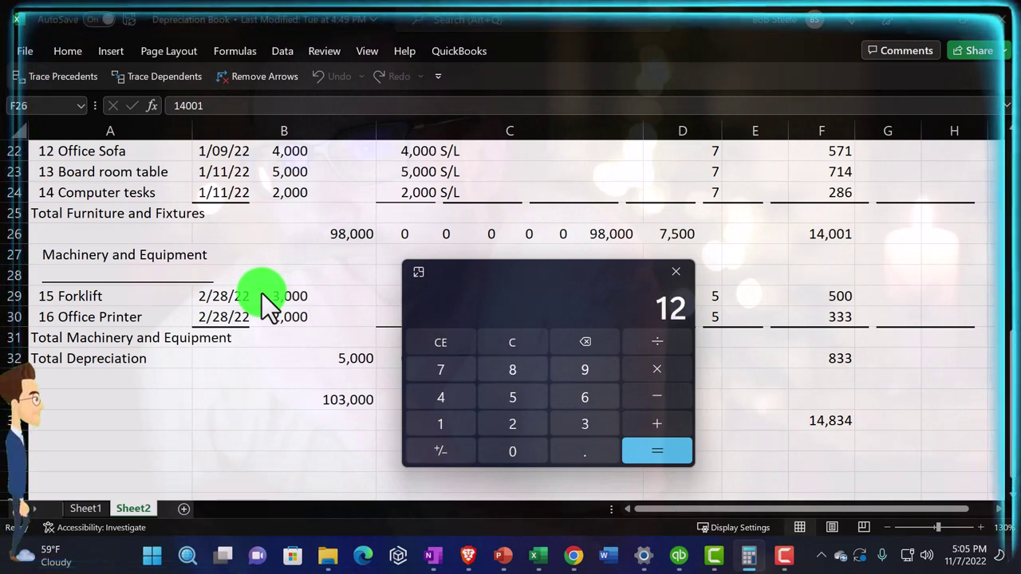
pyautogui.press('Return')
pyautogui.write('*2')
pyautogui.press('Return')
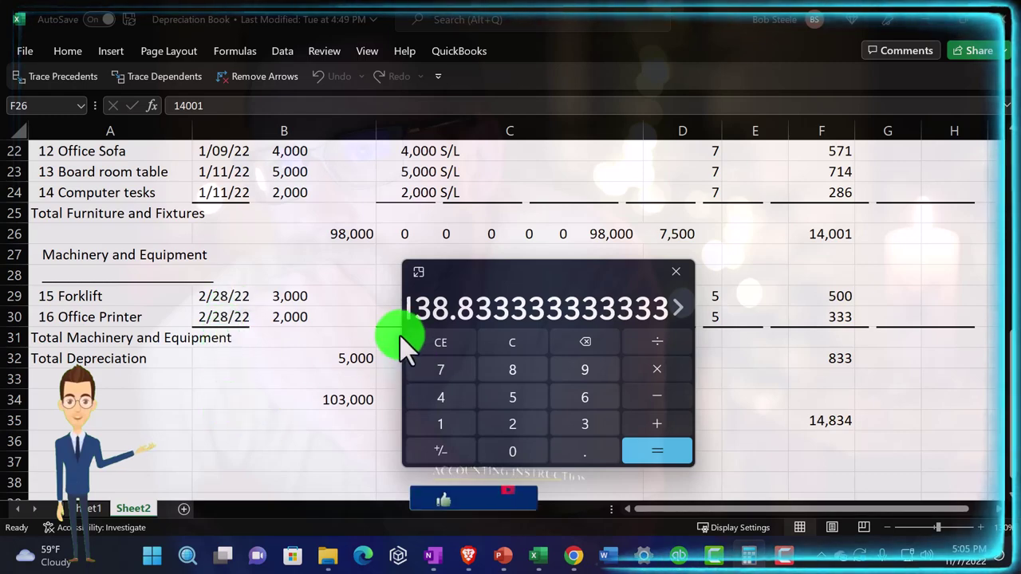
pyautogui.moveTo(403, 347); pyautogui.dragTo(382, 336)
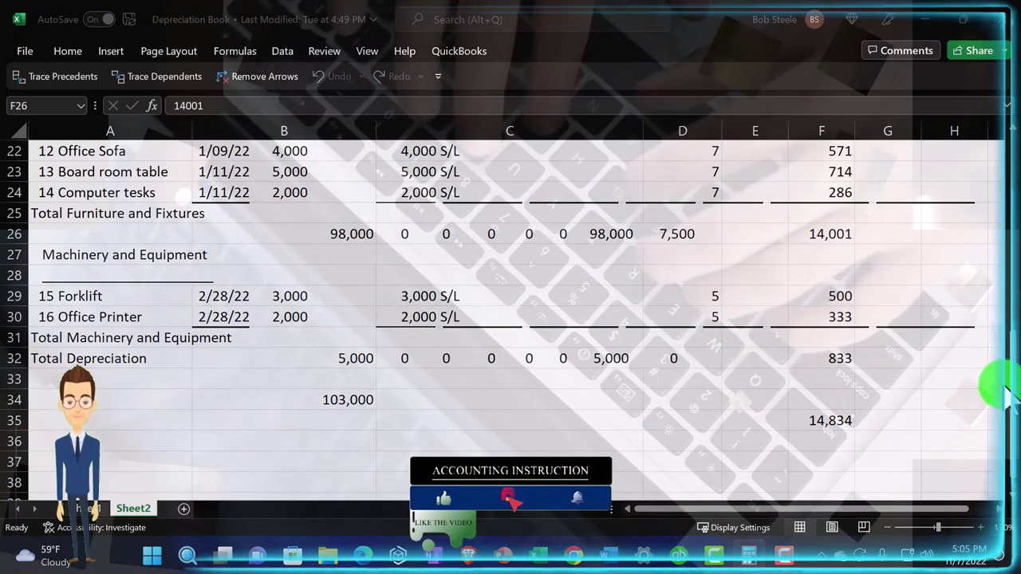
# Step: Switch back to QuickBooks and open the Acc. Derpe. Machinery & Equip register from the Chart of Accounts
pyautogui.click(678, 556)
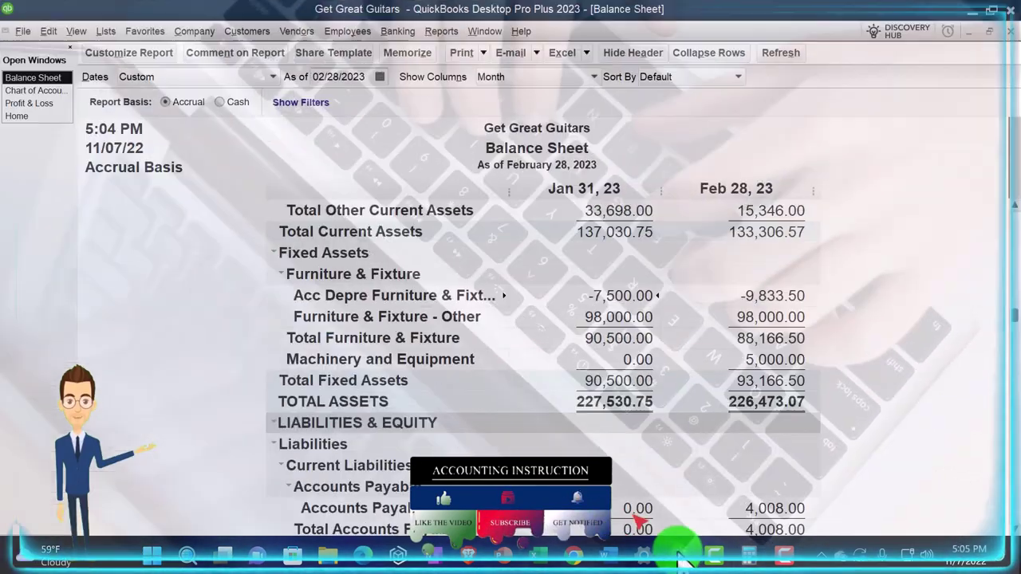
pyautogui.click(35, 90)
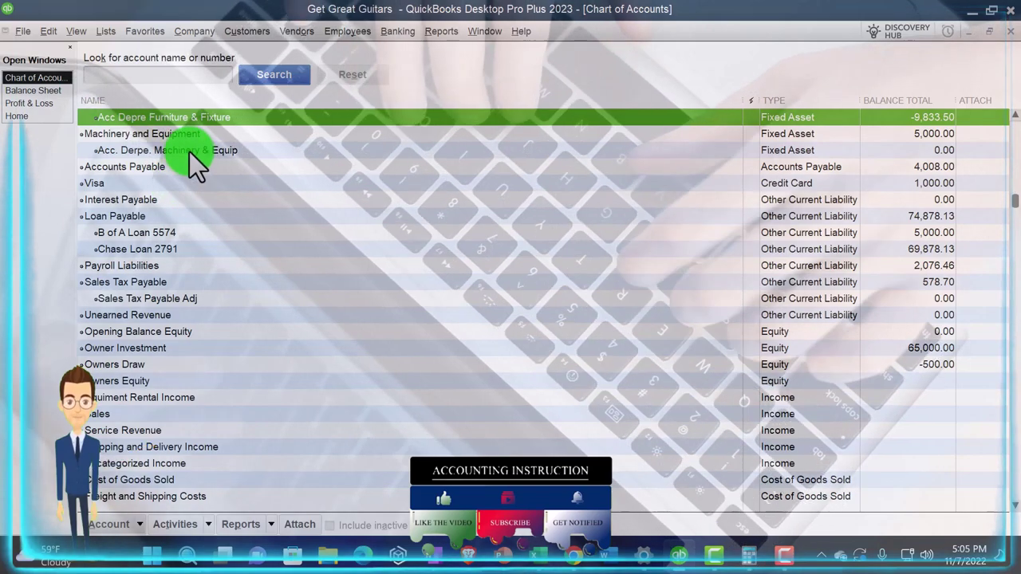
pyautogui.doubleClick(190, 149)
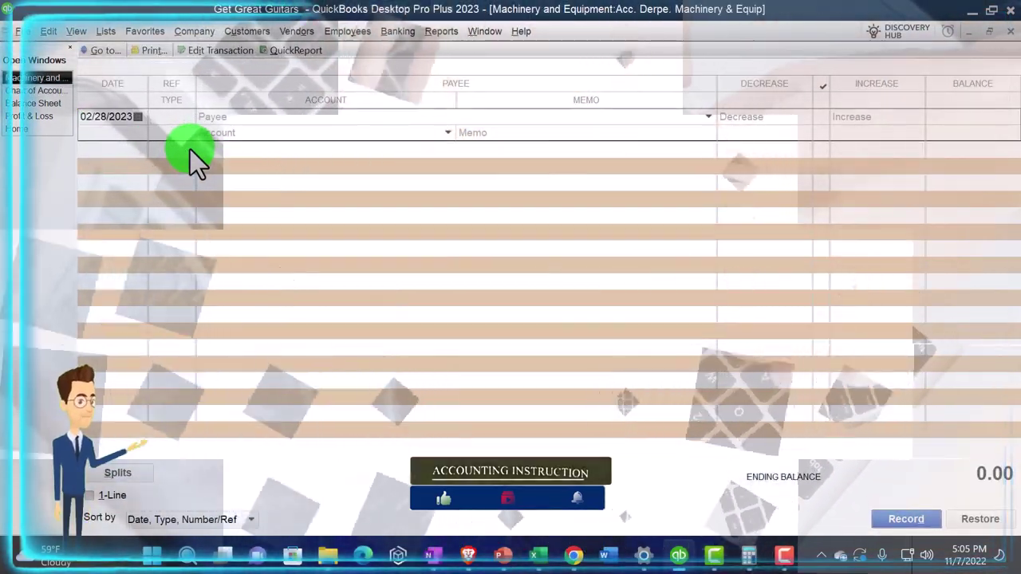
# Step: Record a 02/28/2023 decrease of 138.83 against Depreciation Expense with the memo "Adj Entry", and close the machinery register and the Chart of Accounts
pyautogui.press('Tab')
pyautogui.press('Tab')
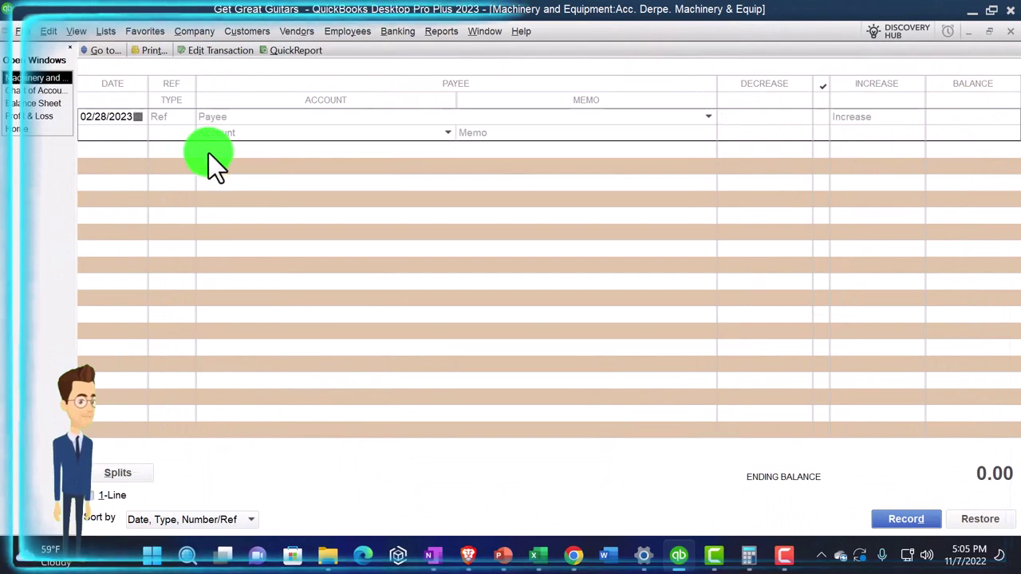
pyautogui.write('138.83')
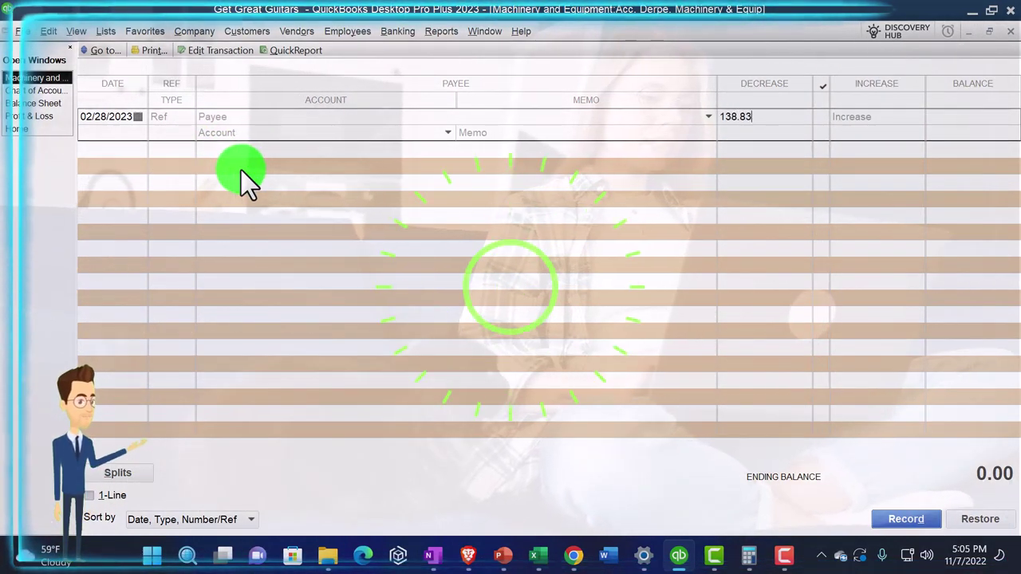
pyautogui.press('Tab')
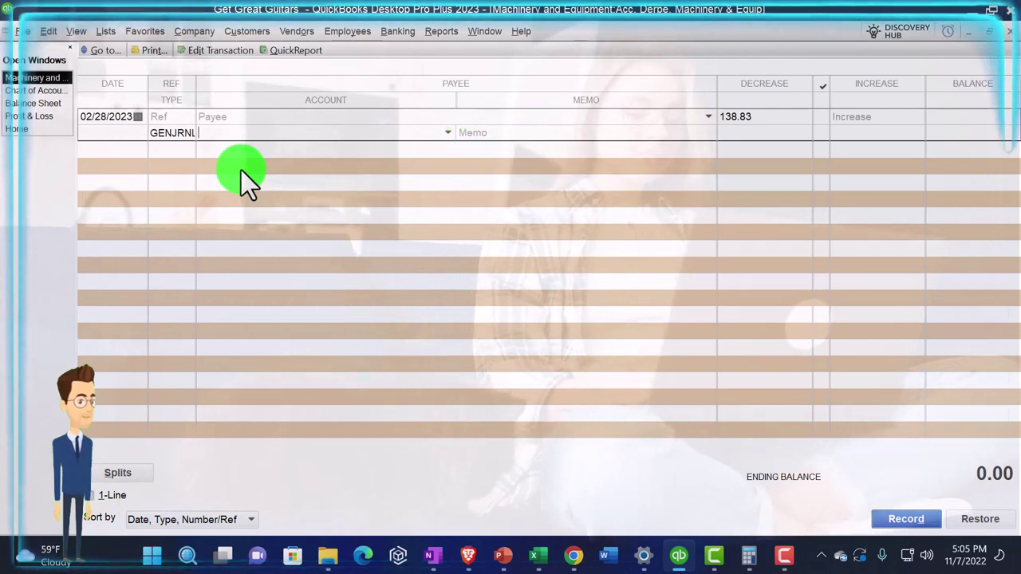
pyautogui.write('Depreciation Expense')
pyautogui.press('Tab')
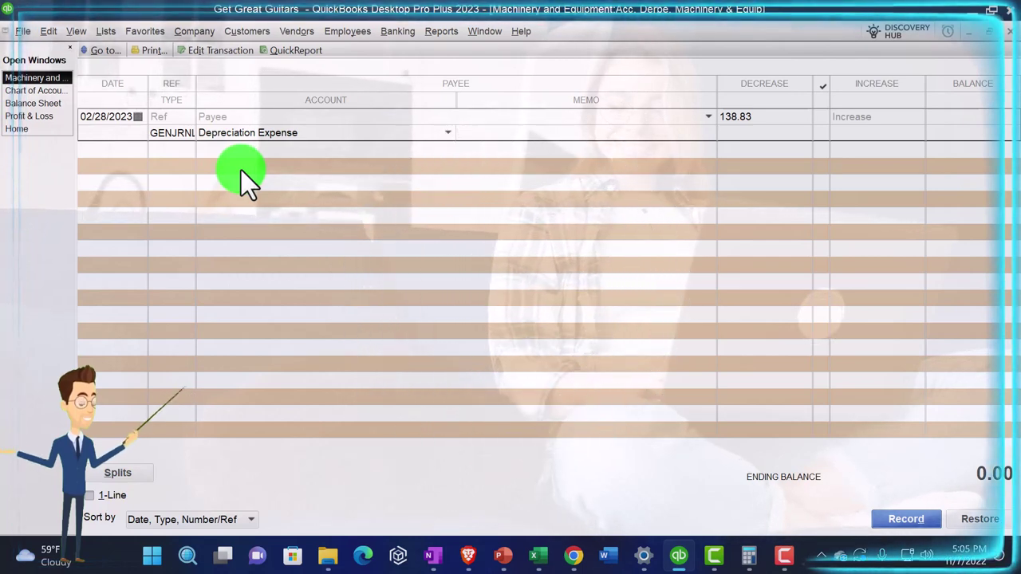
pyautogui.write('Adj Entry')
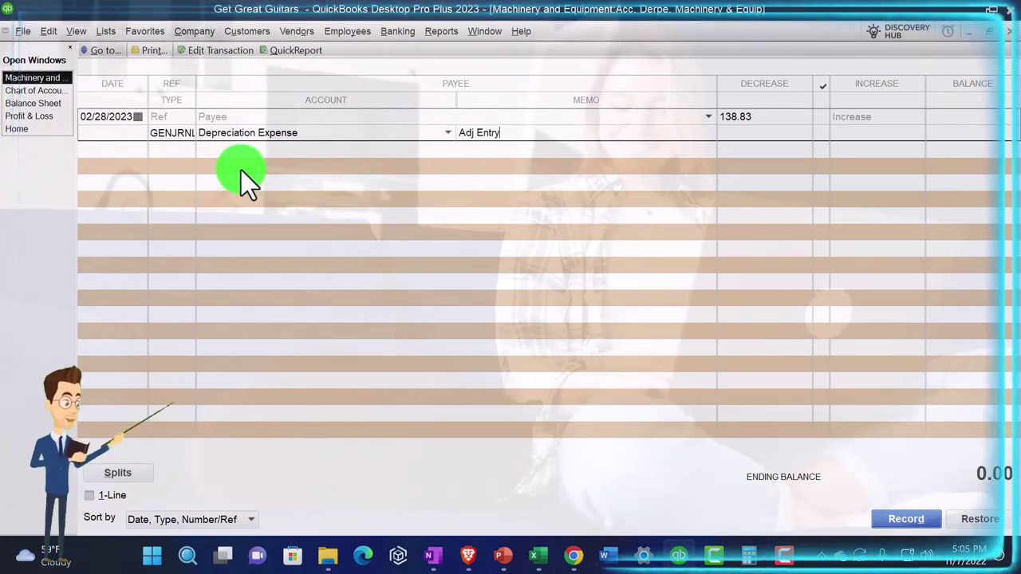
pyautogui.press('Return')
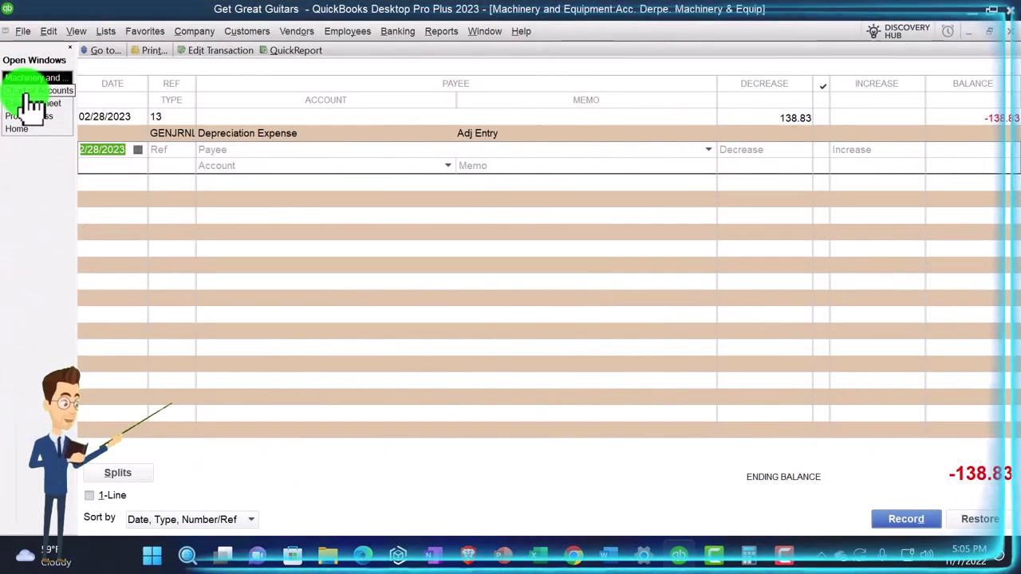
pyautogui.click(1006, 38)
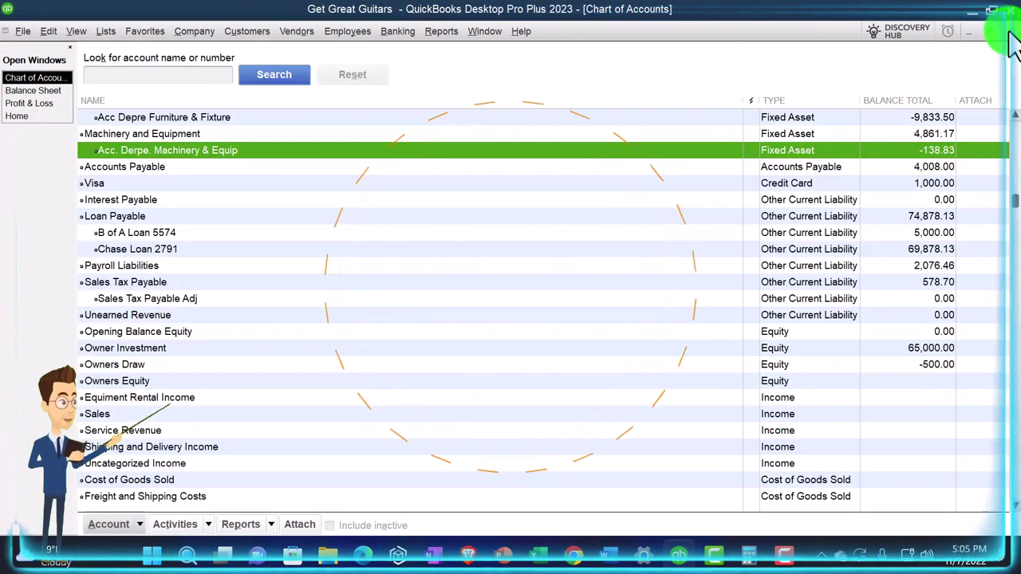
pyautogui.click(1009, 37)
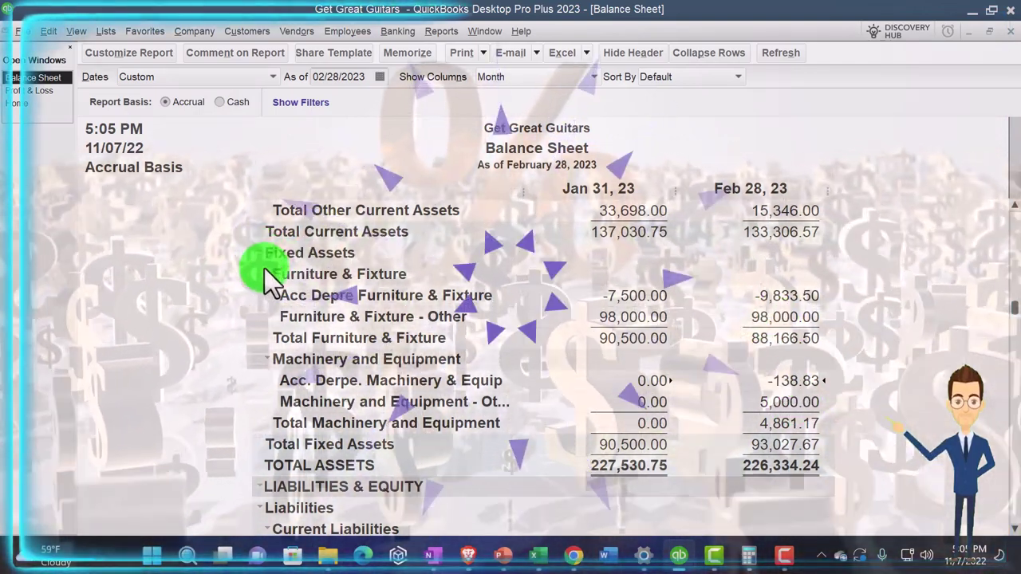
# Step: Collapse and re-expand the Balance Sheet's fixed asset groups, and review the expense section of the Profit & Loss report
pyautogui.click(267, 273)
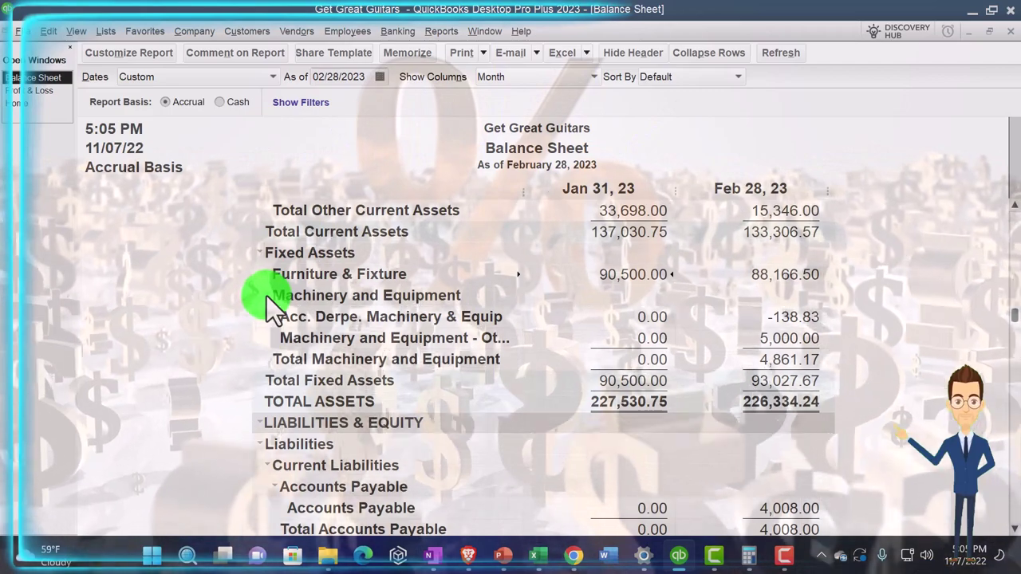
pyautogui.click(267, 294)
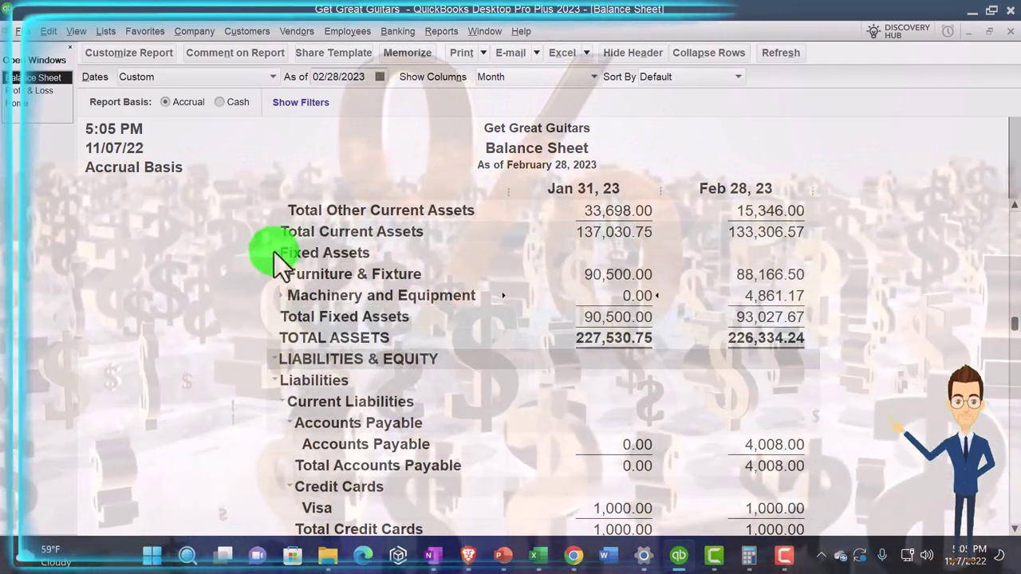
pyautogui.click(272, 254)
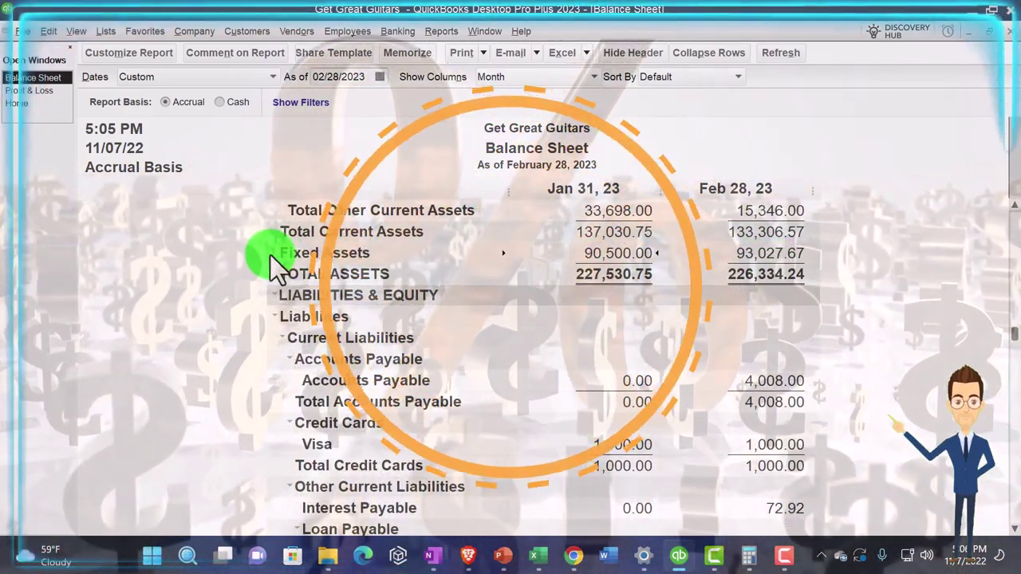
pyautogui.click(270, 250)
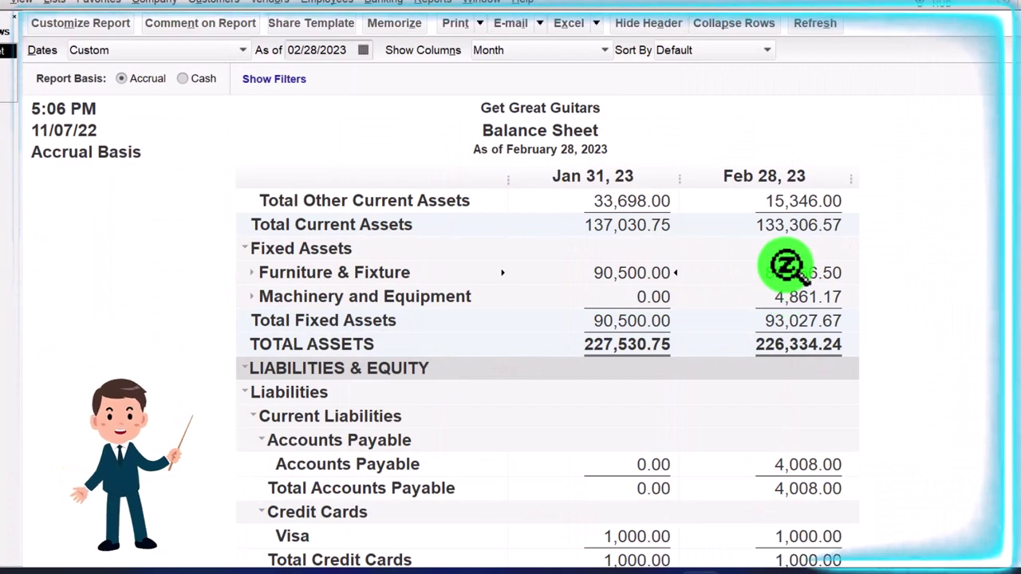
pyautogui.click(510, 286)
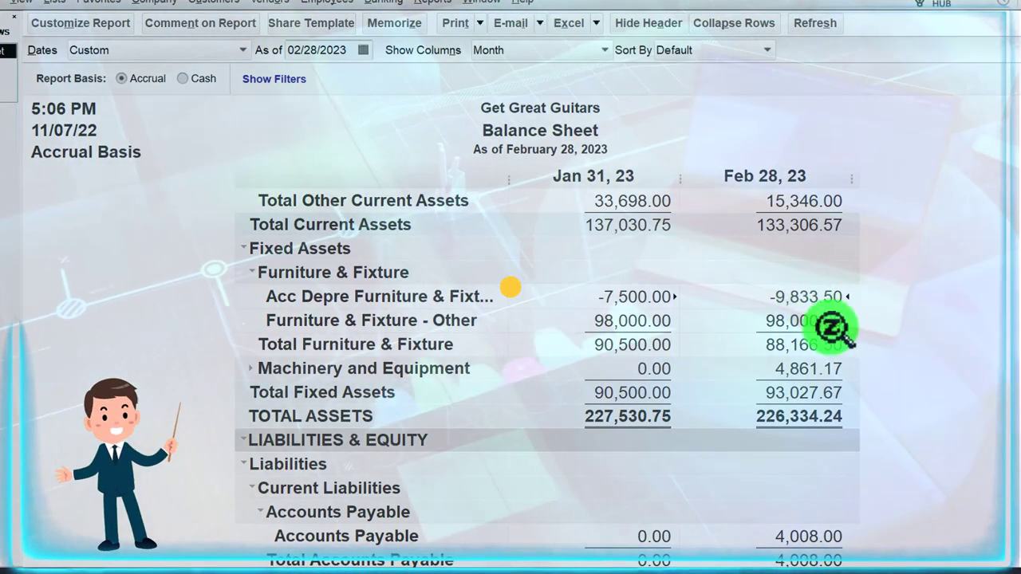
pyautogui.click(250, 369)
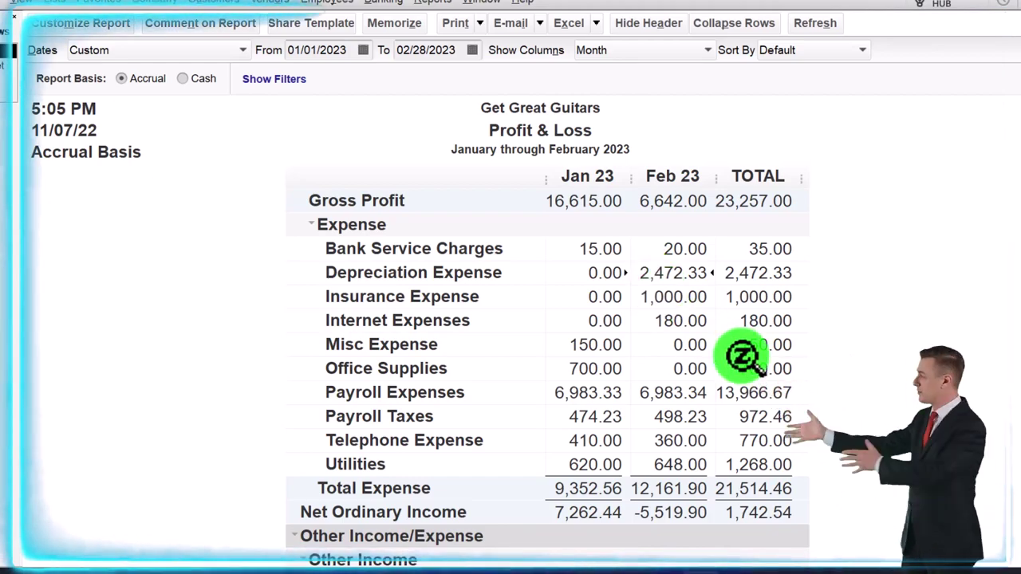
pyautogui.scroll(-3, 543, 359)
pyautogui.scroll(3, 542, 359)
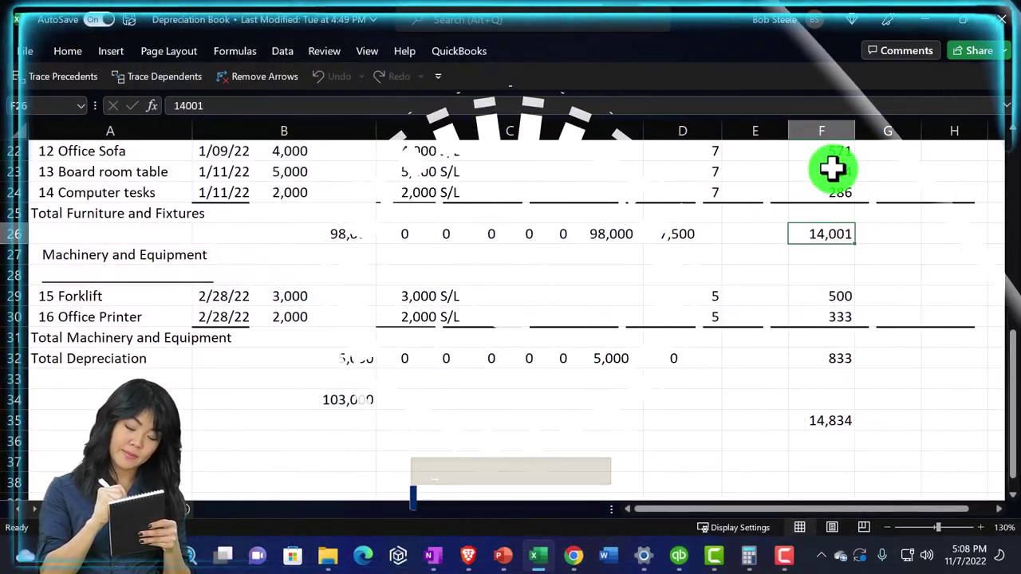
# Step: Return from the Excel schedule to the QuickBooks Balance Sheet, and collapse and re-expand the Fixed Assets section
pyautogui.click(925, 19)
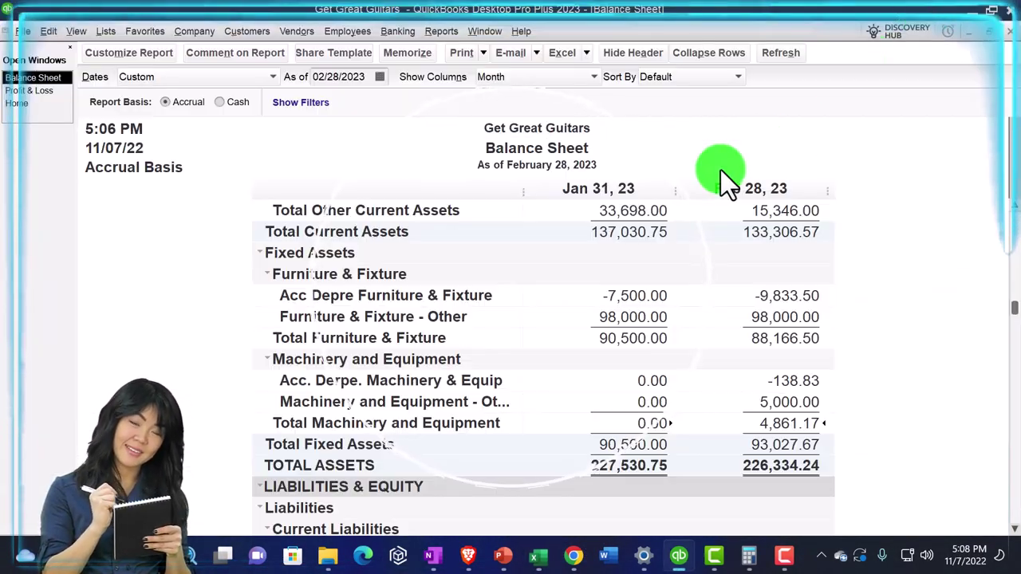
pyautogui.click(259, 252)
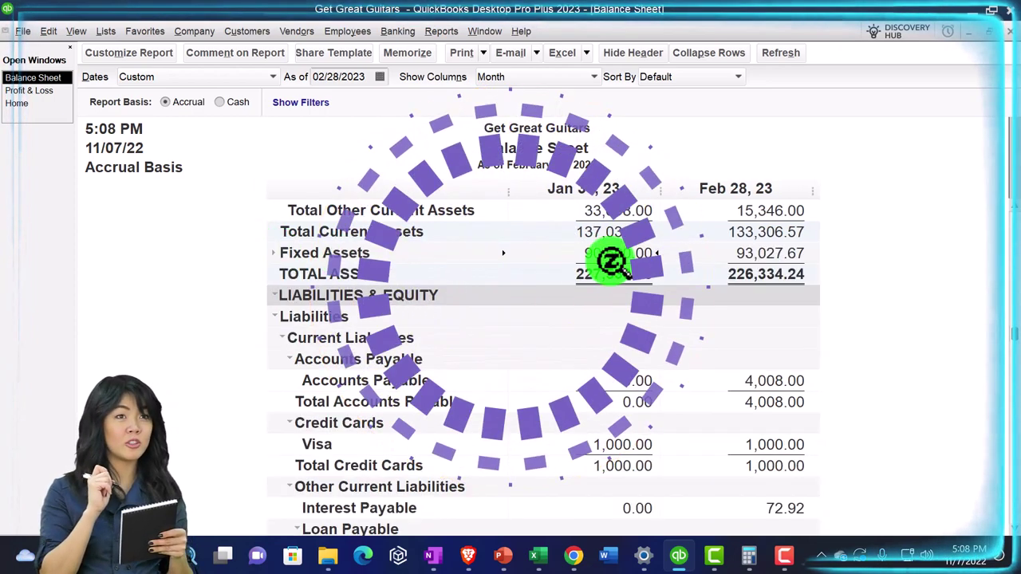
pyautogui.click(274, 252)
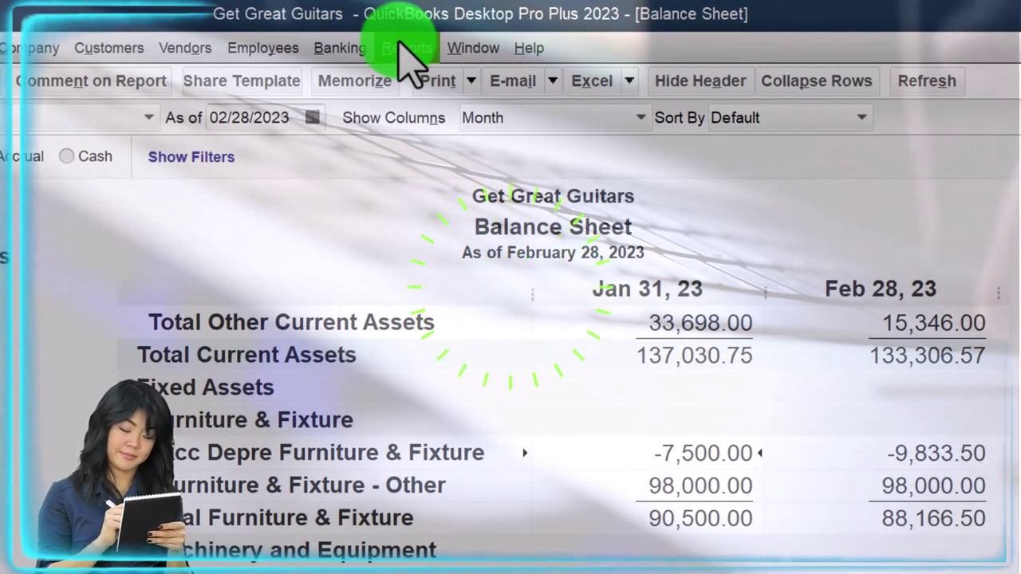
# Step: Open the Journal report from the Accountant & Taxes reports and set its date range from 02/28/2023 to 02/28/2023
pyautogui.click(403, 48)
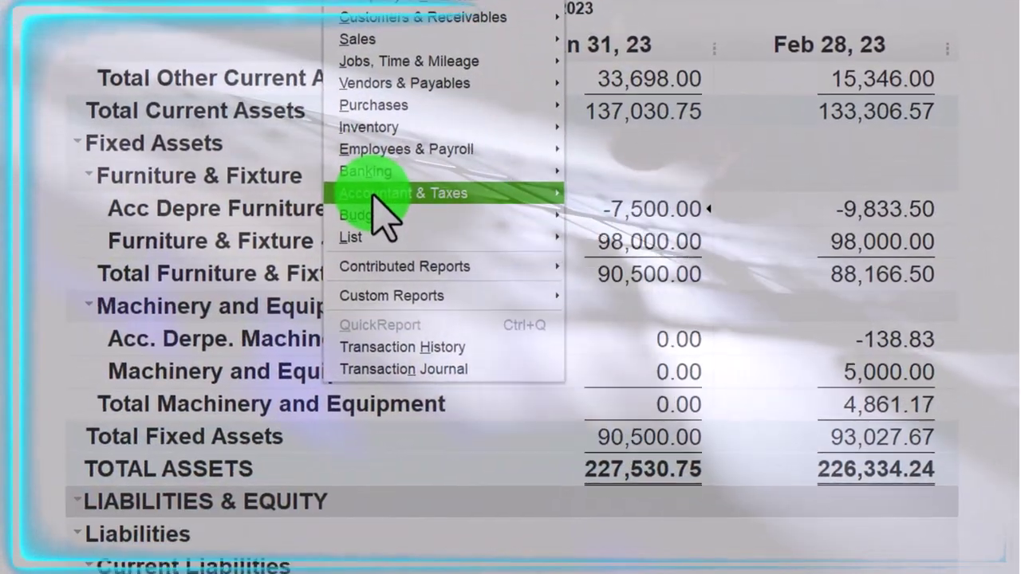
pyautogui.moveTo(423, 438)
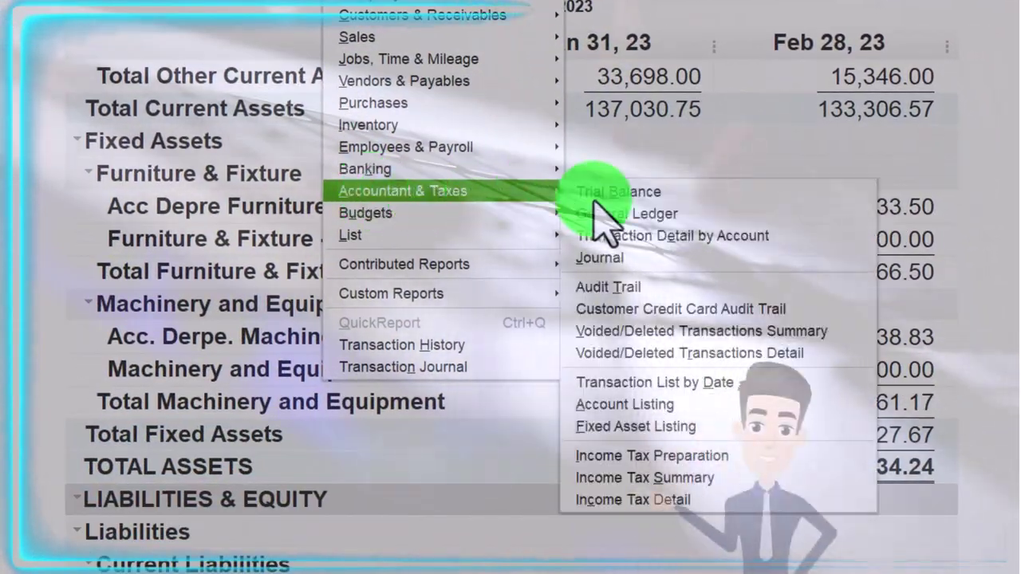
pyautogui.click(648, 260)
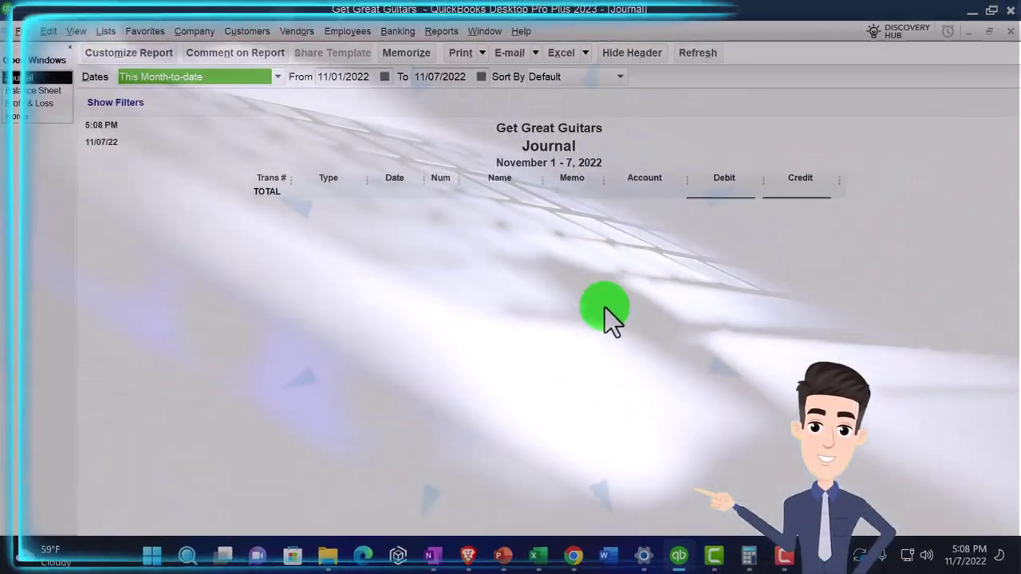
pyautogui.press('Tab')
pyautogui.write('0')
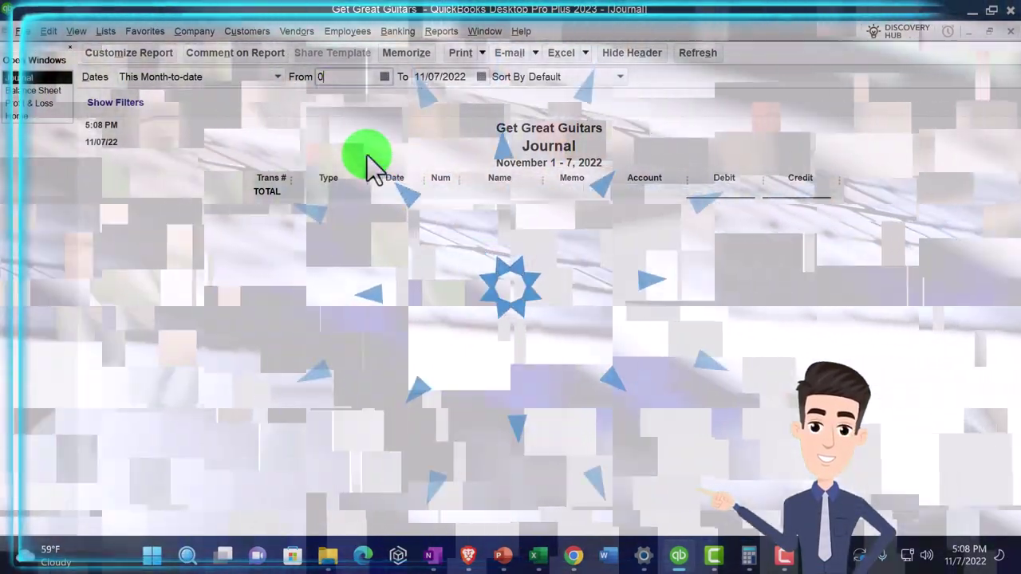
pyautogui.write('22823')
pyautogui.write('02282023')
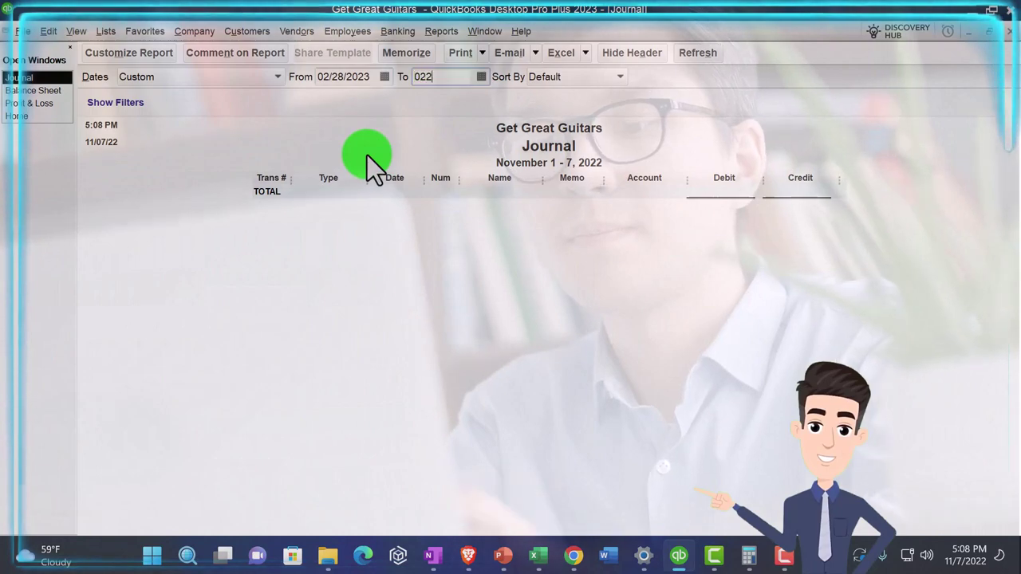
pyautogui.press('Tab')
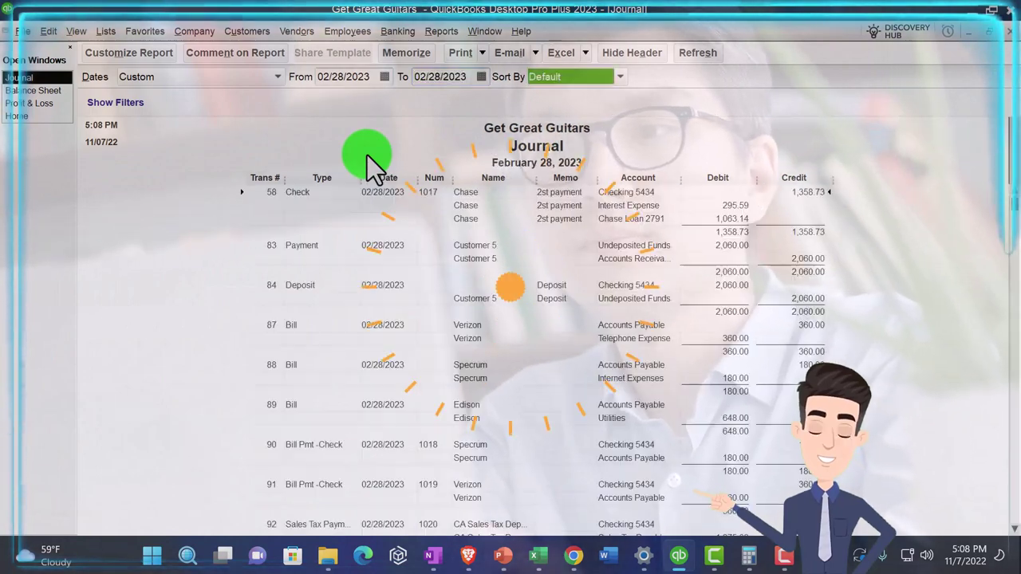
# Step: Customize the Journal report with a TransactionType filter set to Journal
pyautogui.click(155, 56)
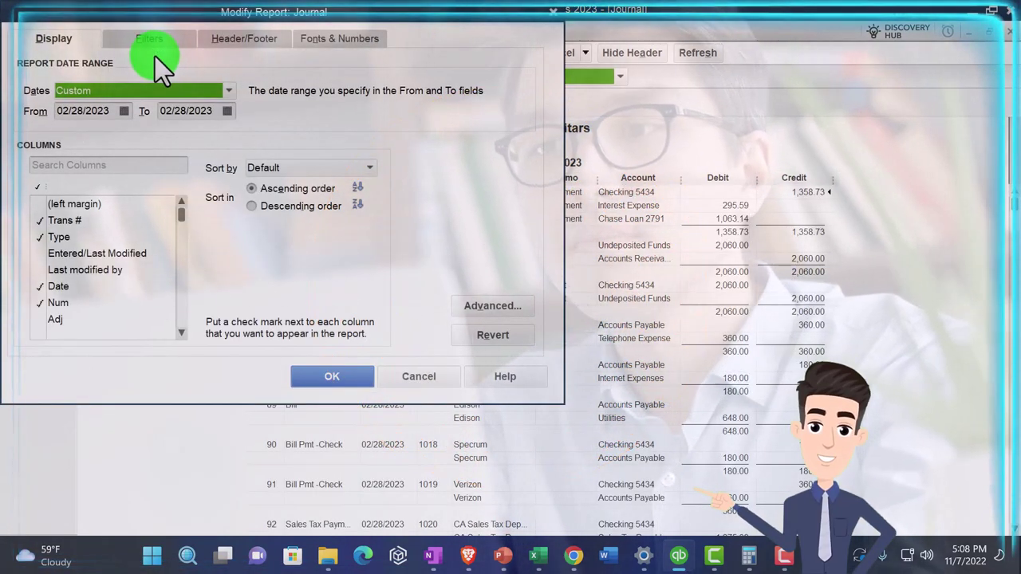
pyautogui.click(152, 40)
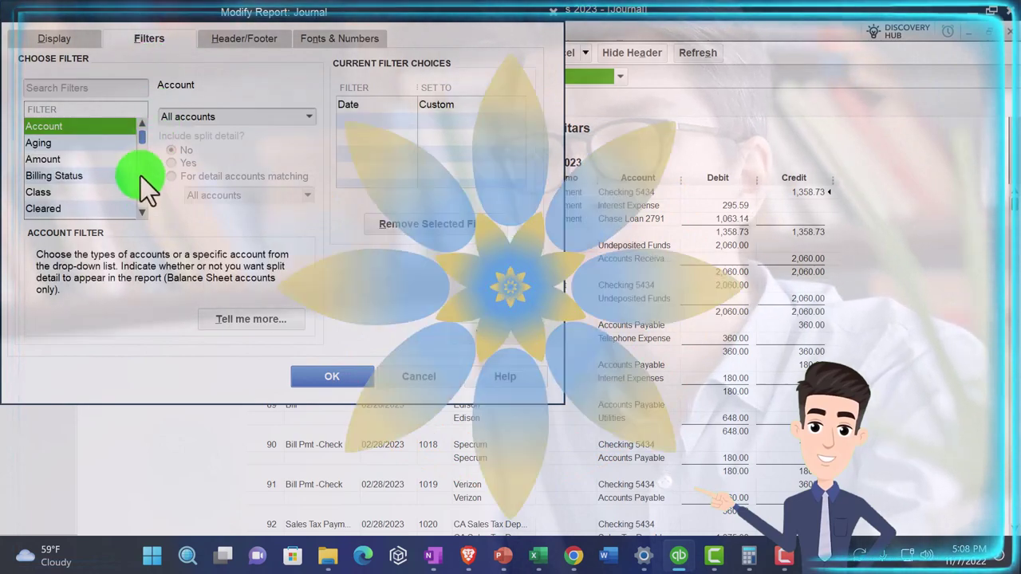
pyautogui.scroll(-10, 141, 175)
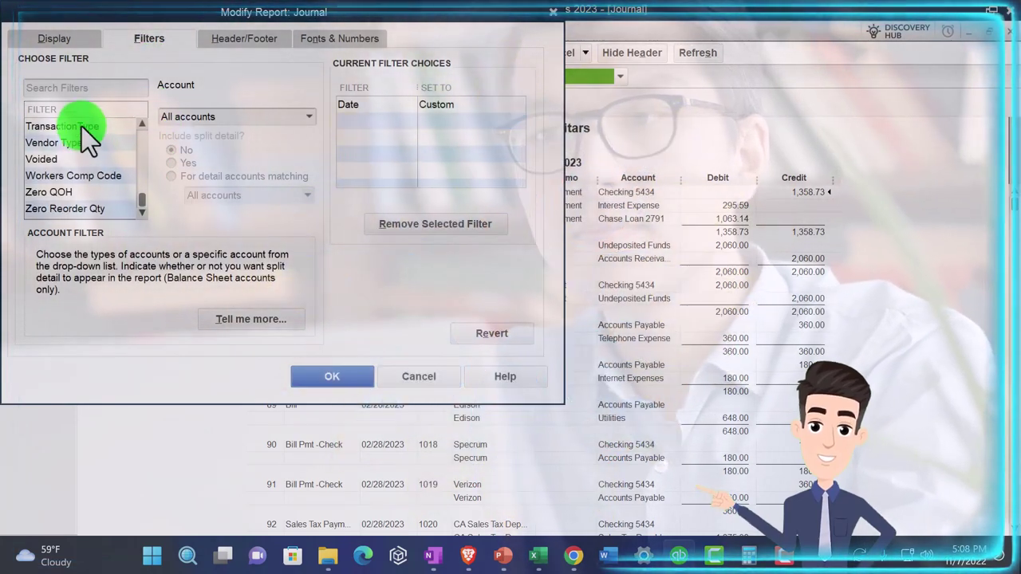
pyautogui.click(72, 126)
pyautogui.click(226, 117)
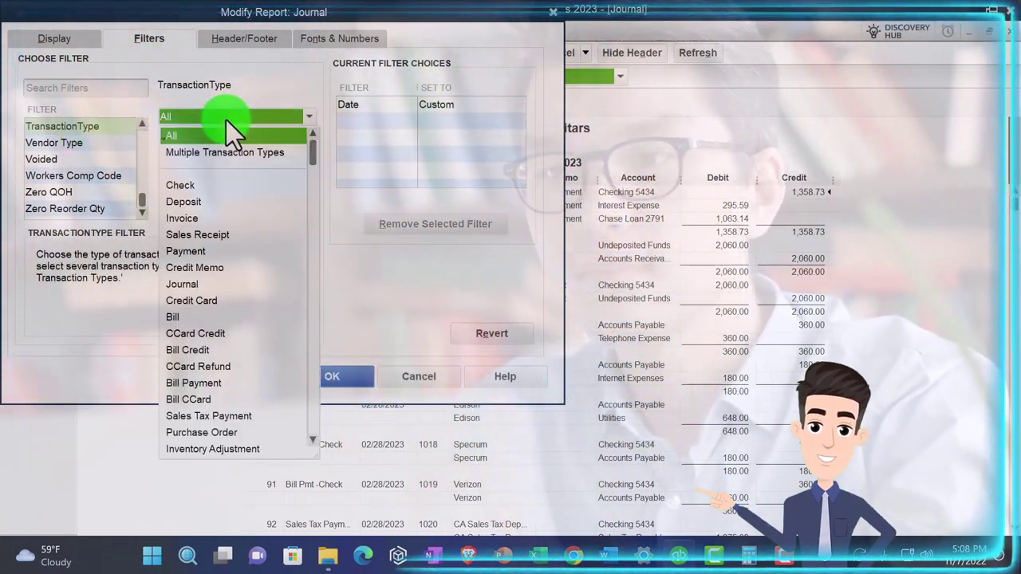
pyautogui.click(210, 282)
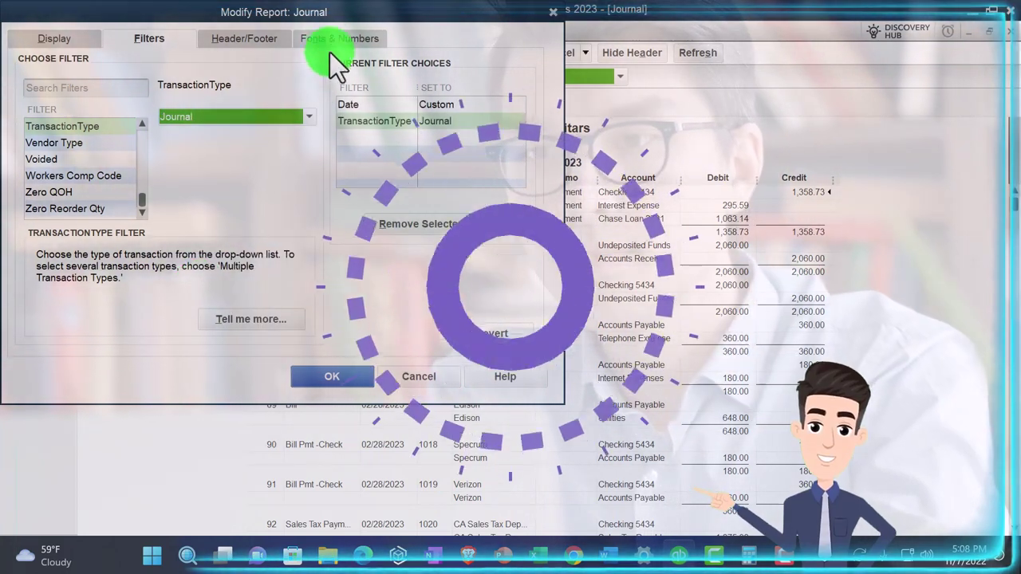
# Step: Set the Column Labels font size to 11, extend the change to the related fonts, and apply the report customization
pyautogui.click(329, 45)
pyautogui.click(229, 242)
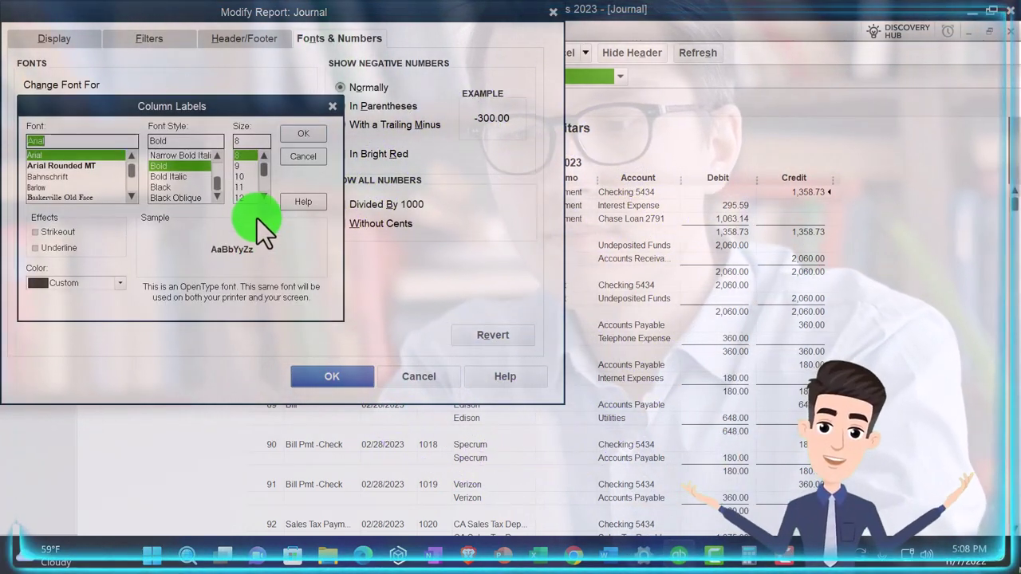
pyautogui.click(245, 188)
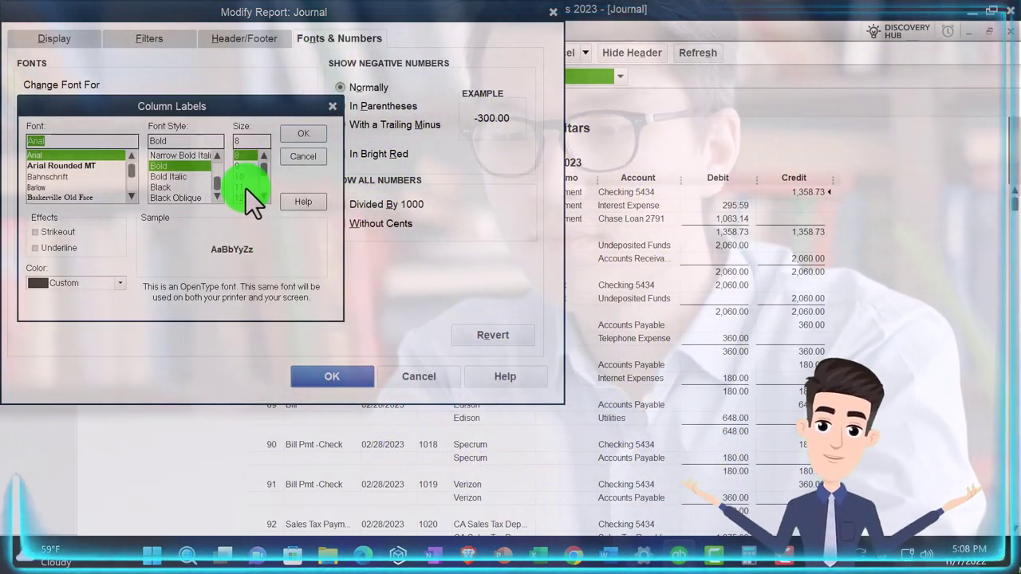
pyautogui.click(297, 129)
pyautogui.click(435, 173)
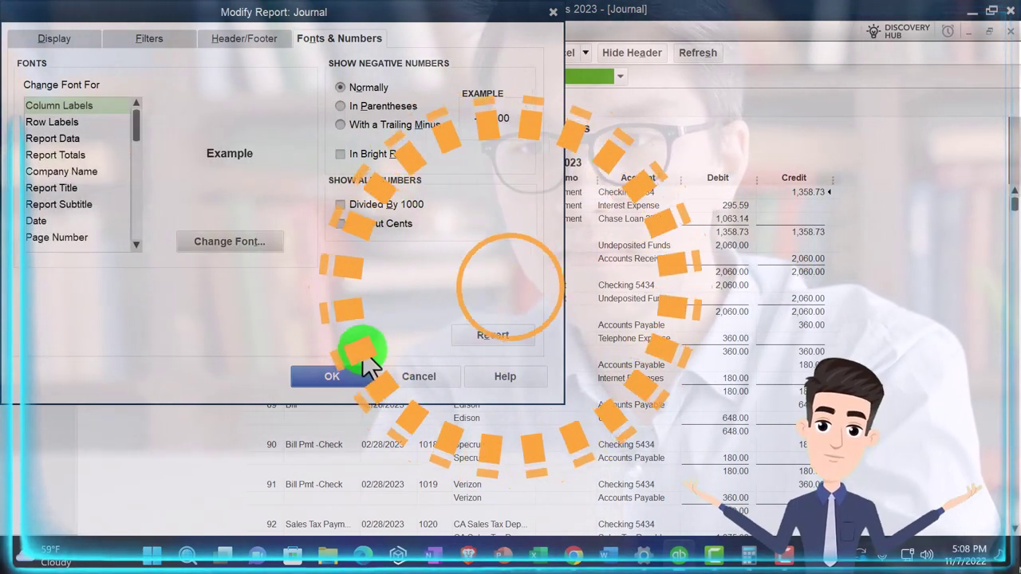
pyautogui.click(363, 369)
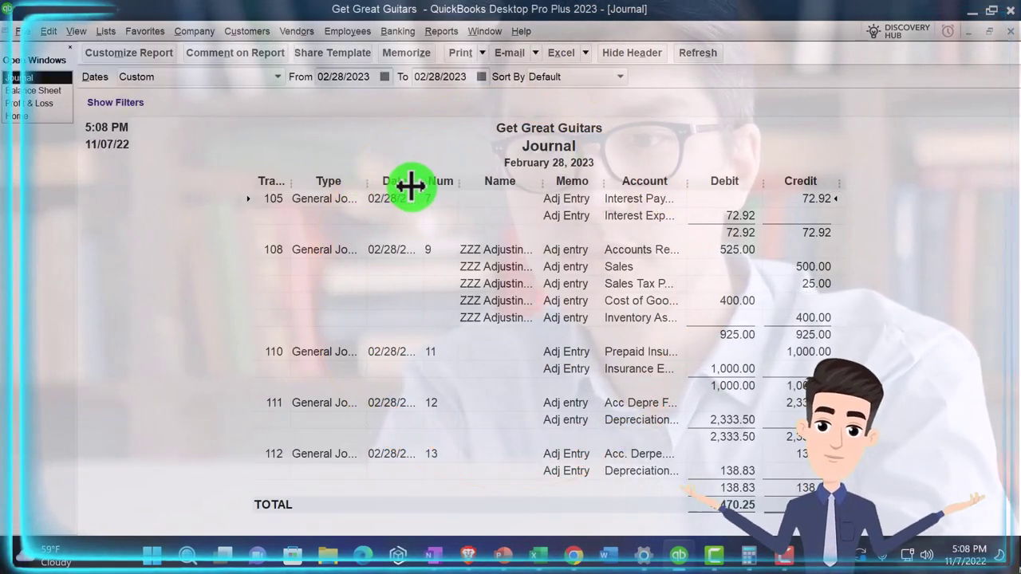
# Step: Widen the Type, Date, Name and Account columns of the Journal report to show more of their text
pyautogui.moveTo(410, 185); pyautogui.dragTo(419, 193)
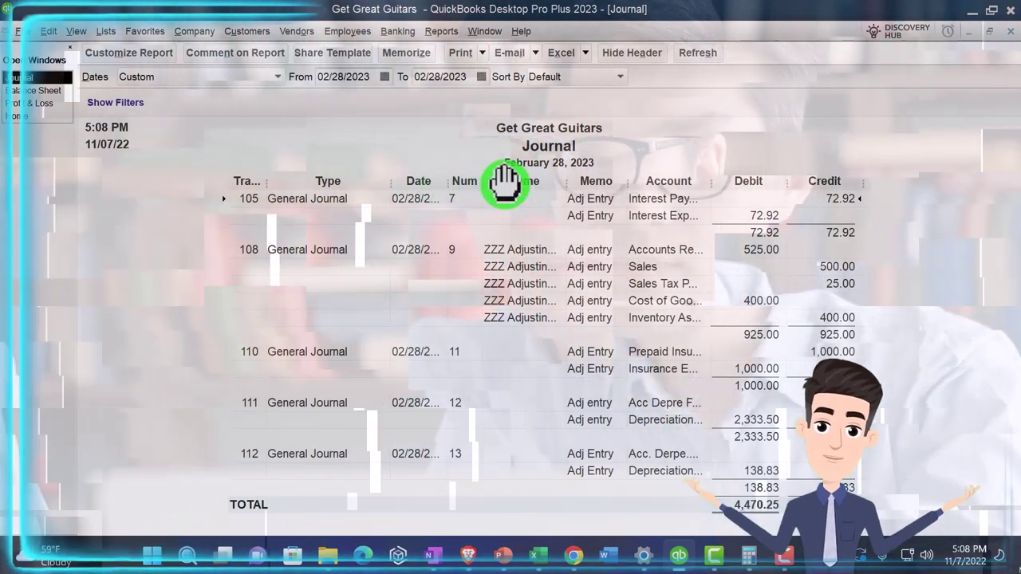
pyautogui.moveTo(504, 183); pyautogui.dragTo(634, 192)
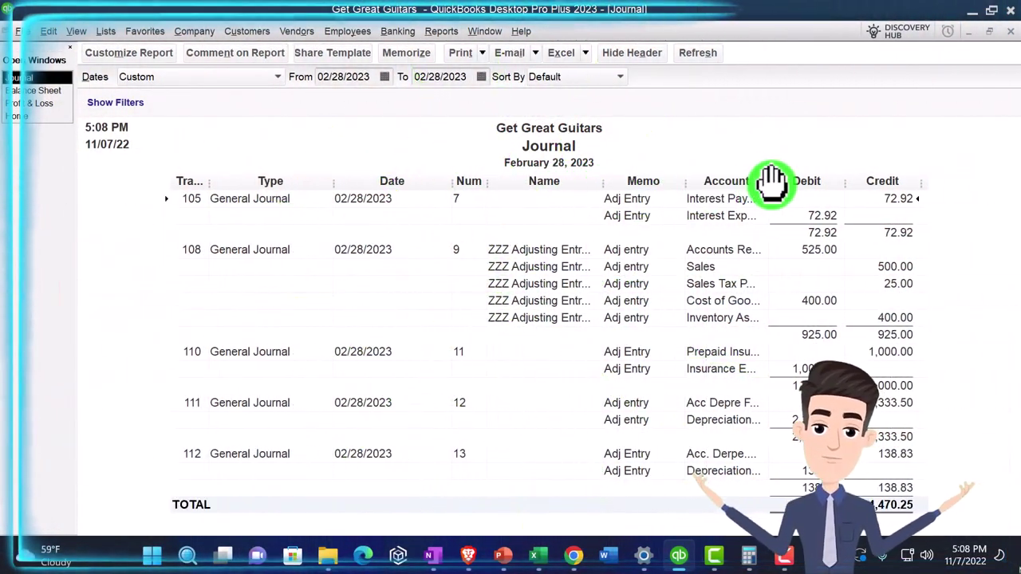
pyautogui.moveTo(801, 190); pyautogui.dragTo(802, 191)
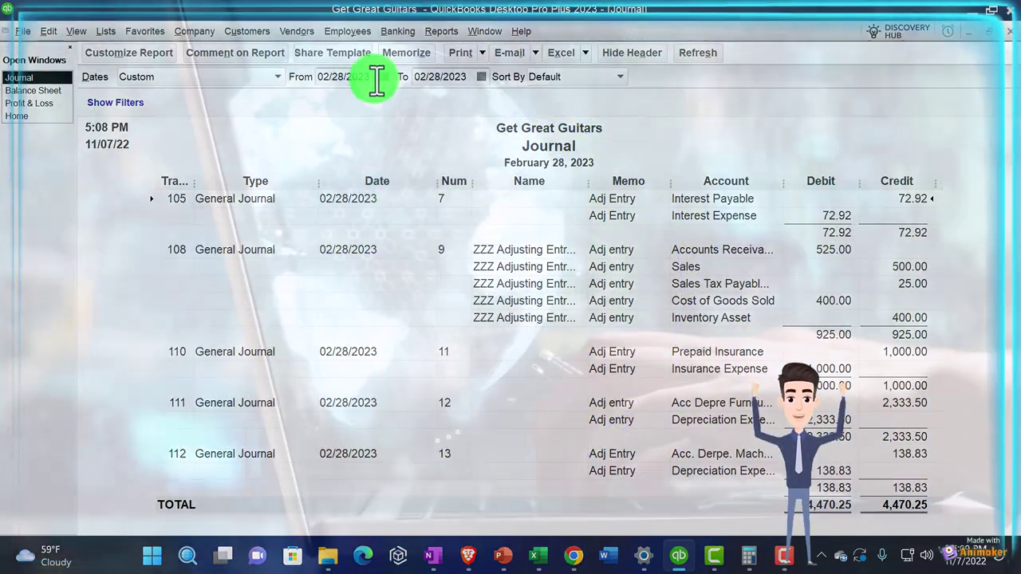
# Step: Set the Journal report's date range from 03/01/2023 to 03/01/2023 to list the reversing entries
pyautogui.click(376, 79)
pyautogui.press('+')
pyautogui.press('Tab')
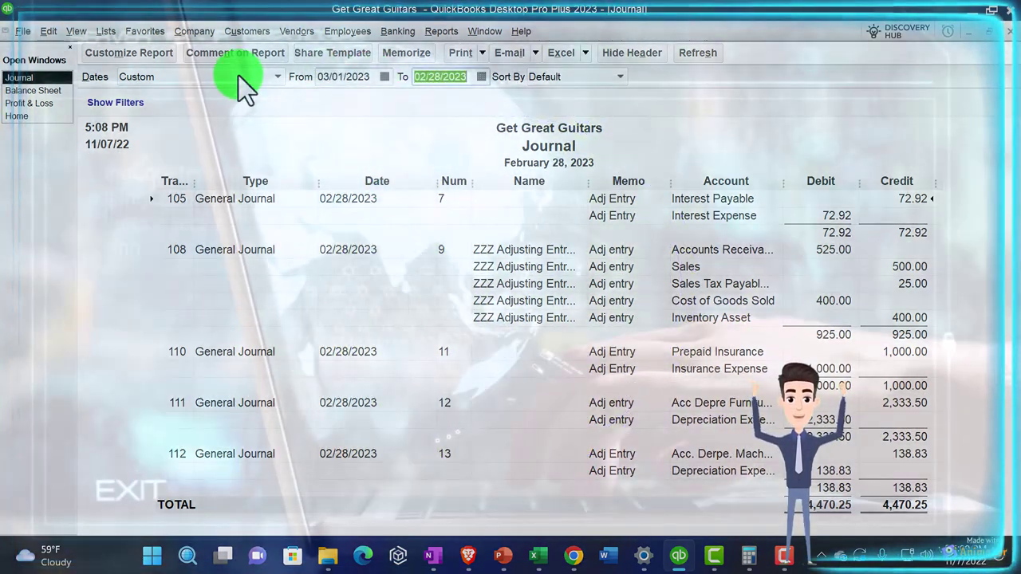
pyautogui.press('+')
pyautogui.press('Tab')
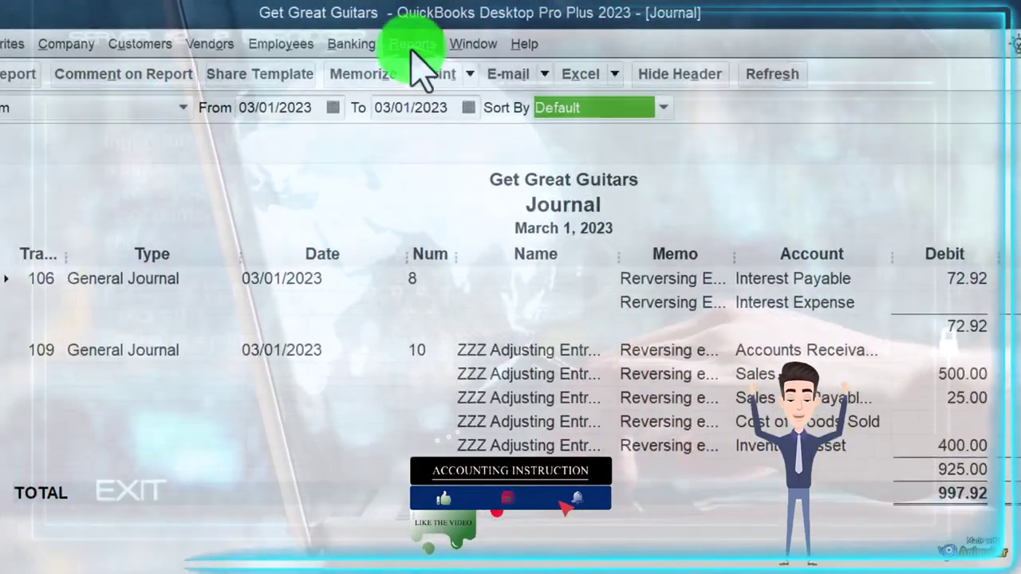
# Step: Open the Trial Balance from the Accountant & Taxes reports and set its date range from 01/01/2023 to 02/28/2023
pyautogui.click(434, 31)
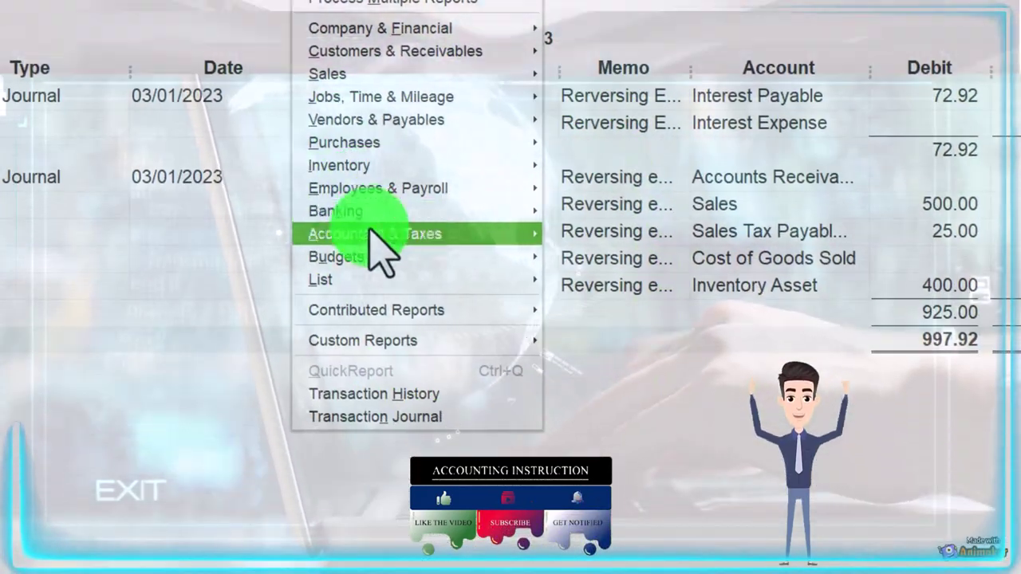
pyautogui.moveTo(582, 454)
pyautogui.click(599, 236)
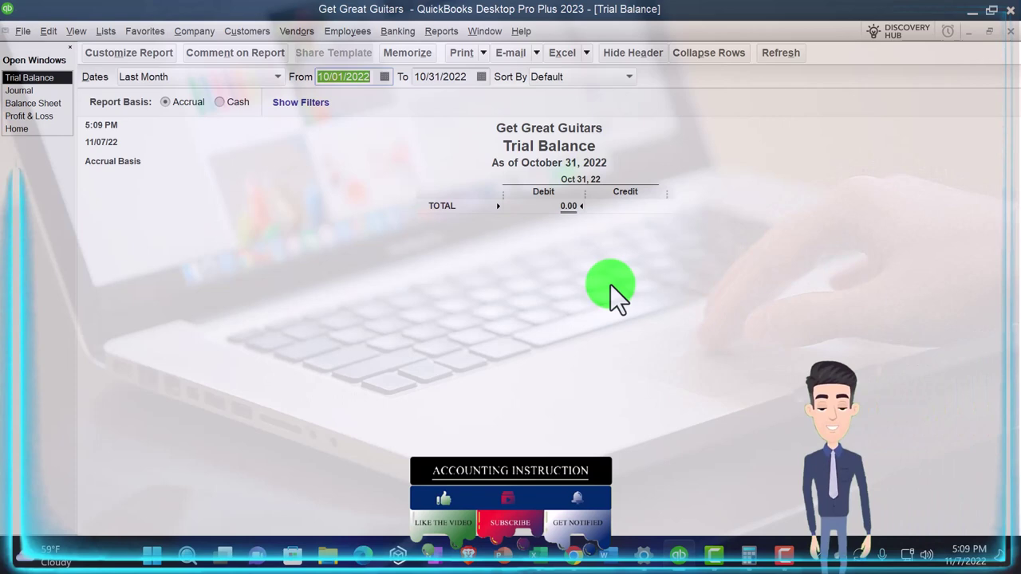
pyautogui.write('01/01/2023')
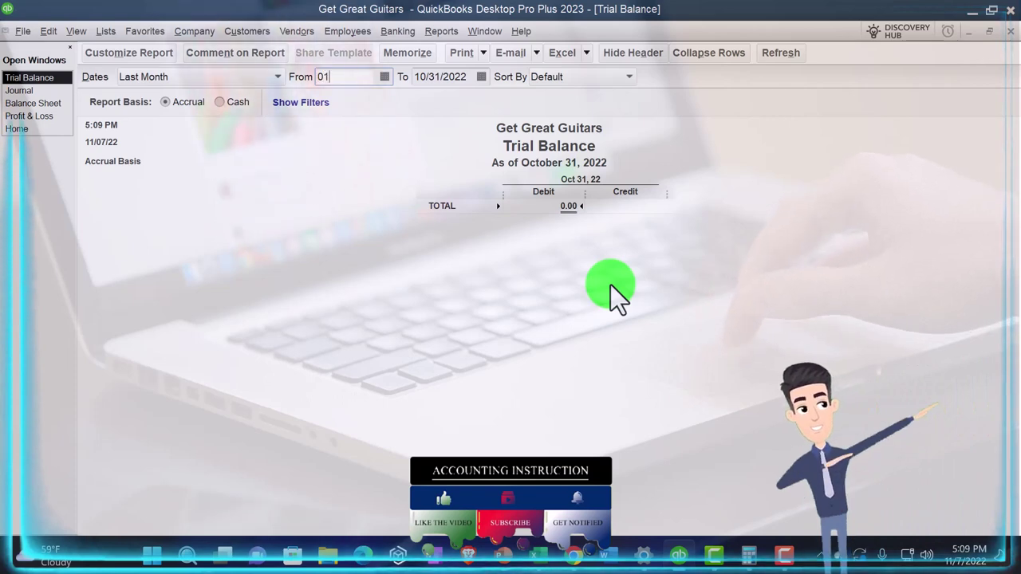
pyautogui.press('Tab')
pyautogui.write('02')
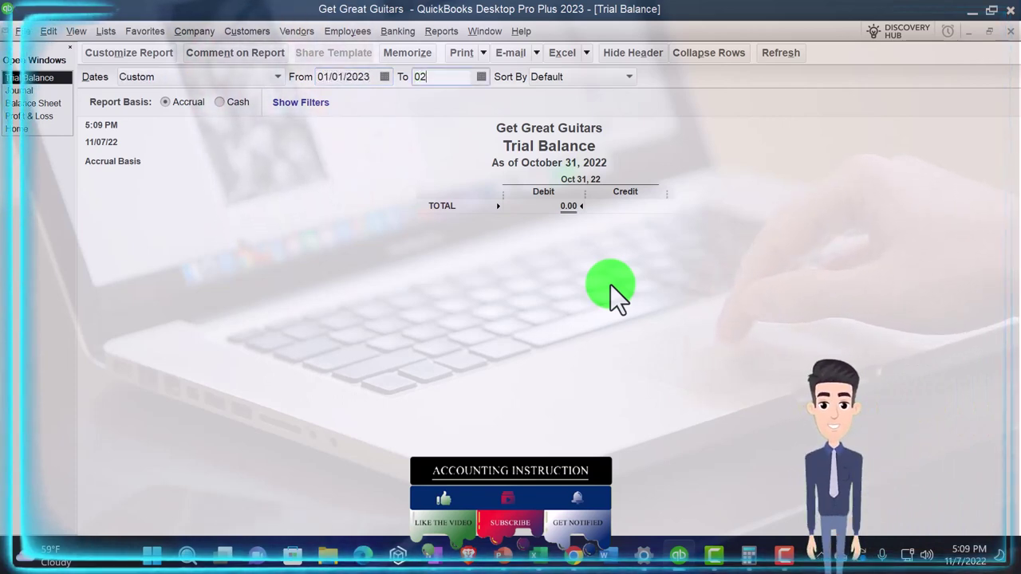
pyautogui.write('/28')
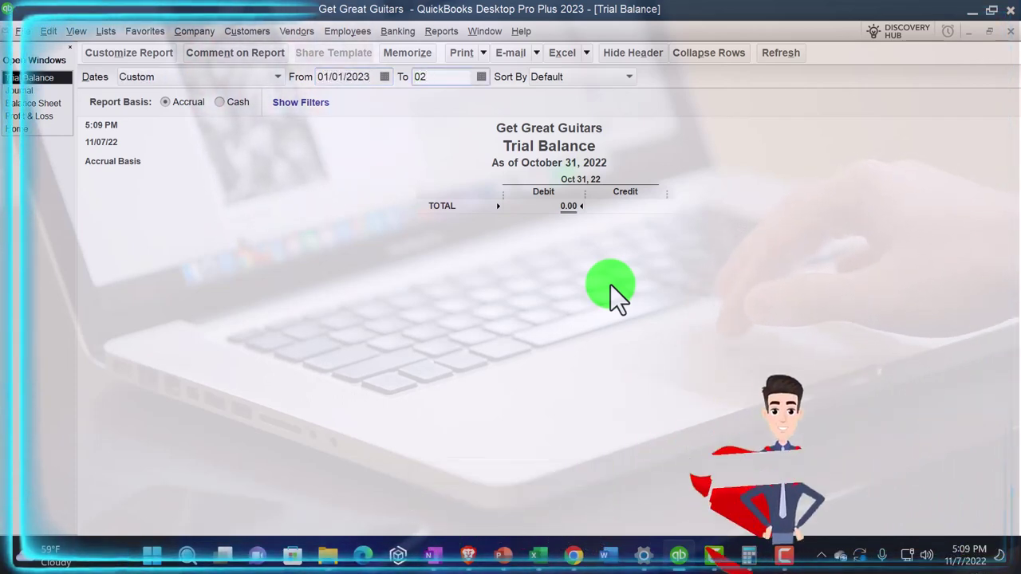
pyautogui.write('2823')
pyautogui.press('Tab')
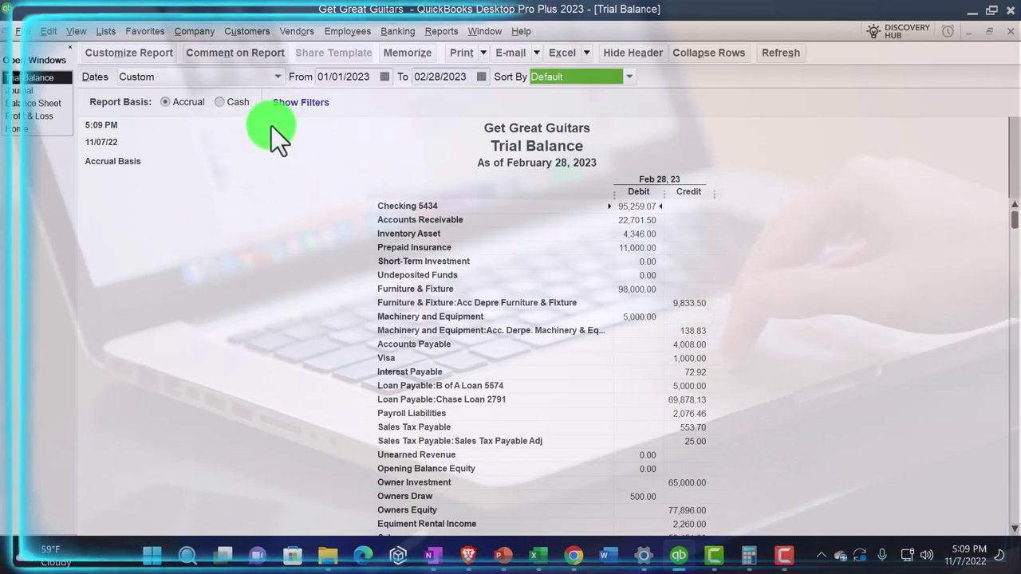
# Step: Customize the Trial Balance by setting the Column Labels font size to 16 and extending the change to the related fonts
pyautogui.click(146, 58)
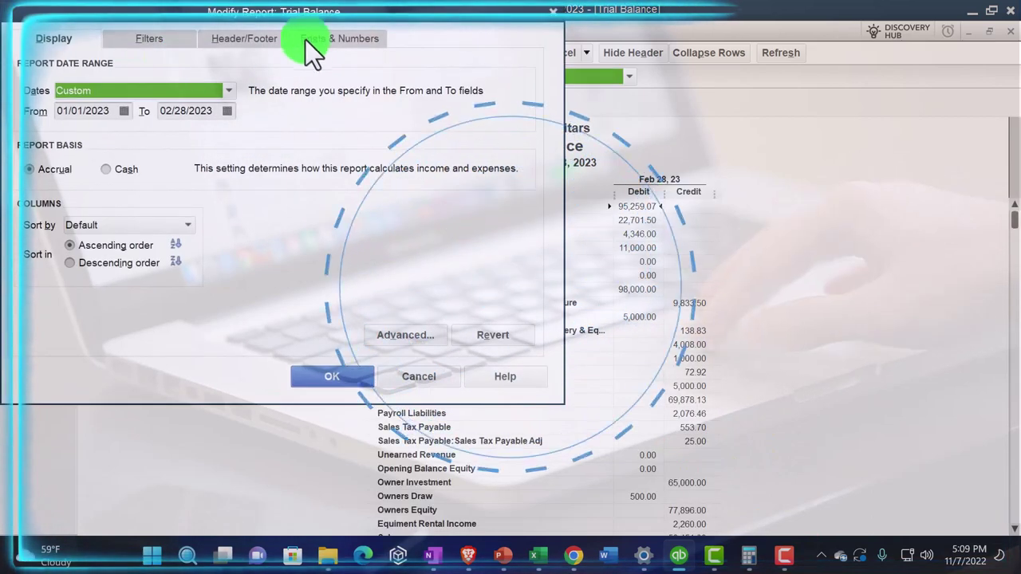
pyautogui.click(320, 38)
pyautogui.click(263, 241)
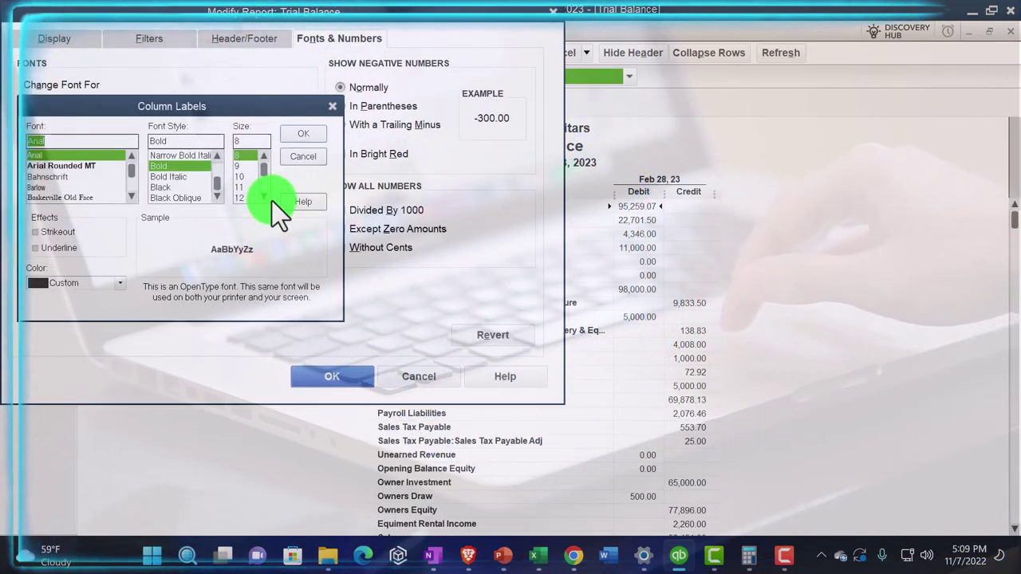
pyautogui.click(263, 196)
pyautogui.click(263, 196)
pyautogui.click(252, 197)
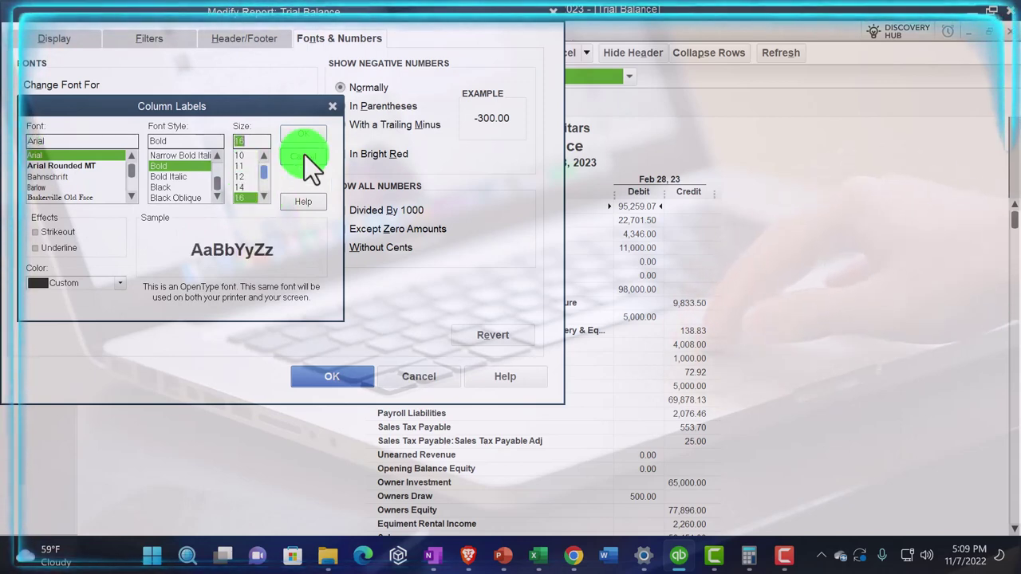
pyautogui.click(317, 130)
pyautogui.click(454, 171)
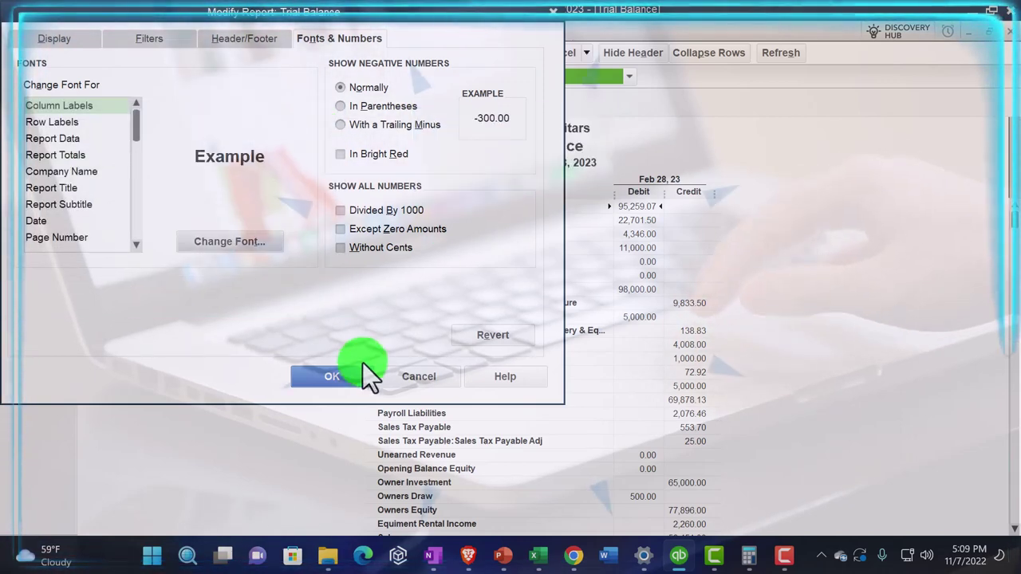
pyautogui.click(363, 371)
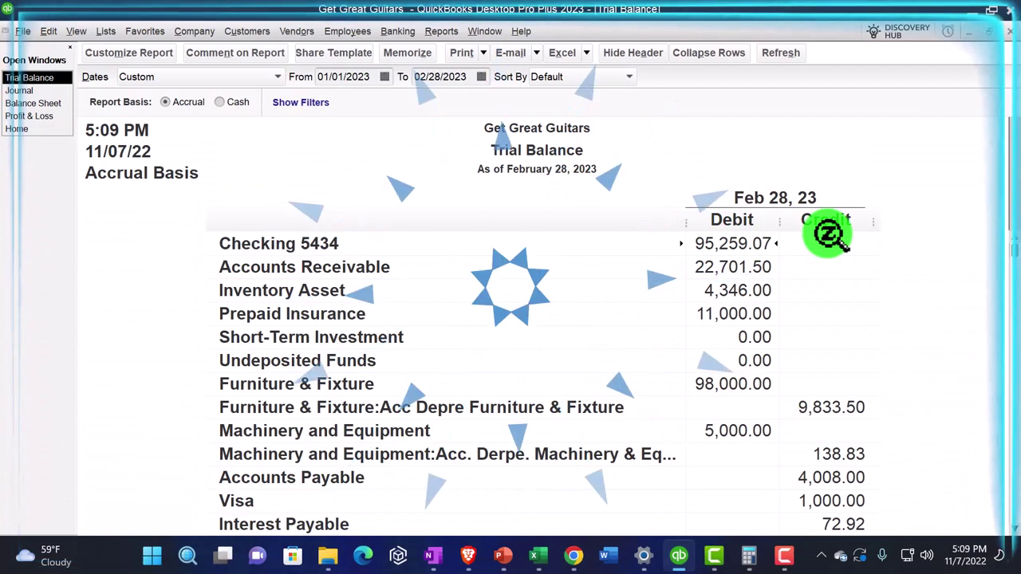
# Step: Review the February 28, 2023 Trial Balance from the checking account down to the debit and credit totals
pyautogui.press('Down')
pyautogui.press('Down')
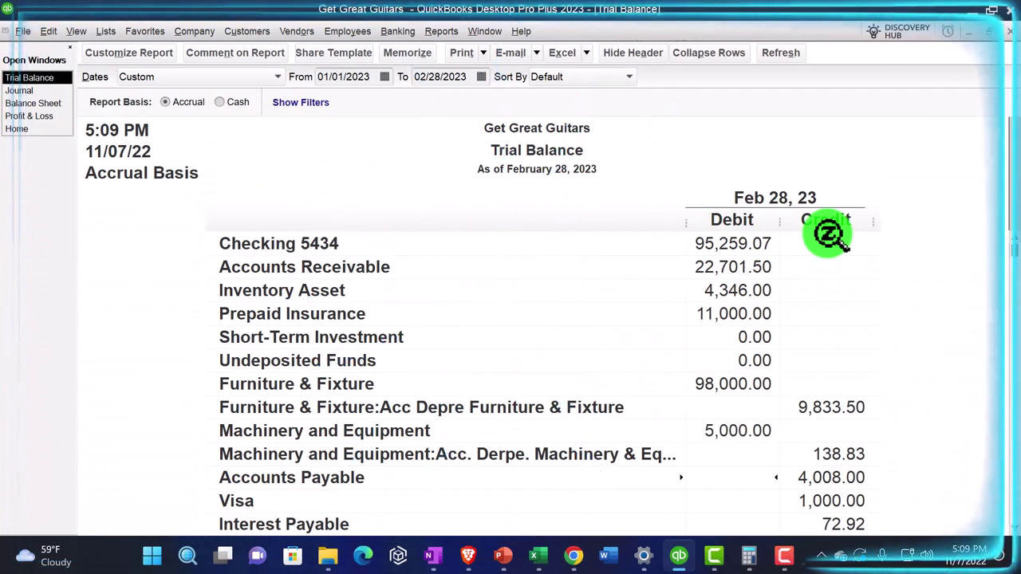
pyautogui.scroll(-2, 827, 233)
pyautogui.press('Down')
pyautogui.press('Down')
pyautogui.press('Down')
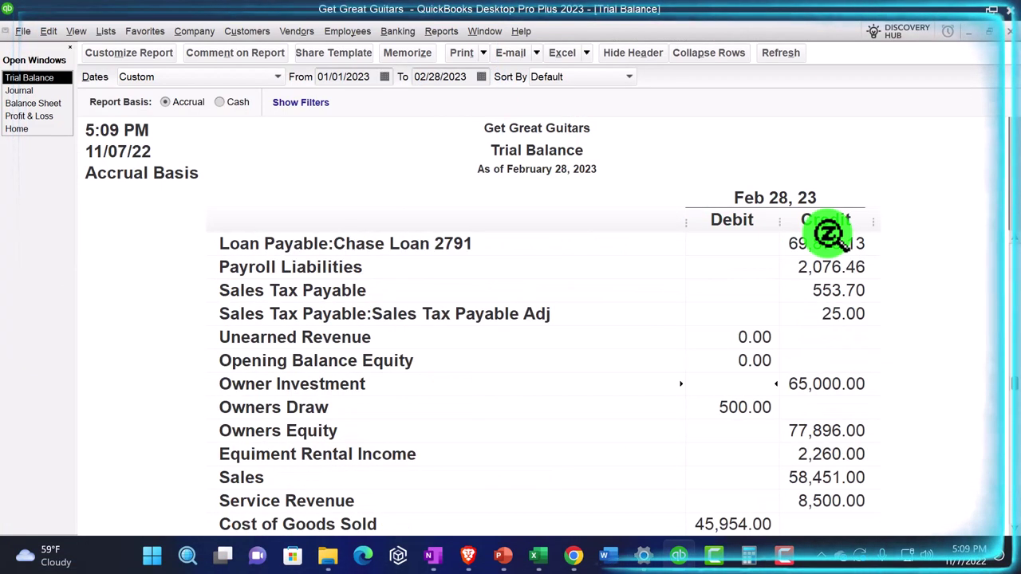
pyautogui.press('Down')
pyautogui.press('Down')
pyautogui.press('Down')
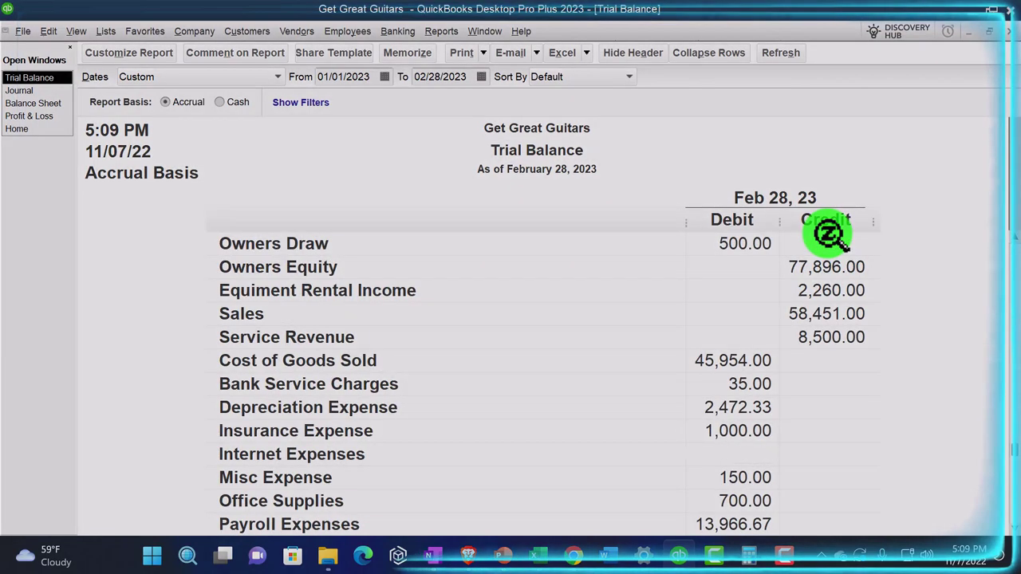
pyautogui.press('Down')
pyautogui.press('Down')
pyautogui.press('Down')
pyautogui.press('Down')
pyautogui.press('Down')
pyautogui.press('Down')
pyautogui.press('Down')
pyautogui.press('Down')
pyautogui.press('Down')
pyautogui.press('Down')
pyautogui.press('Down')
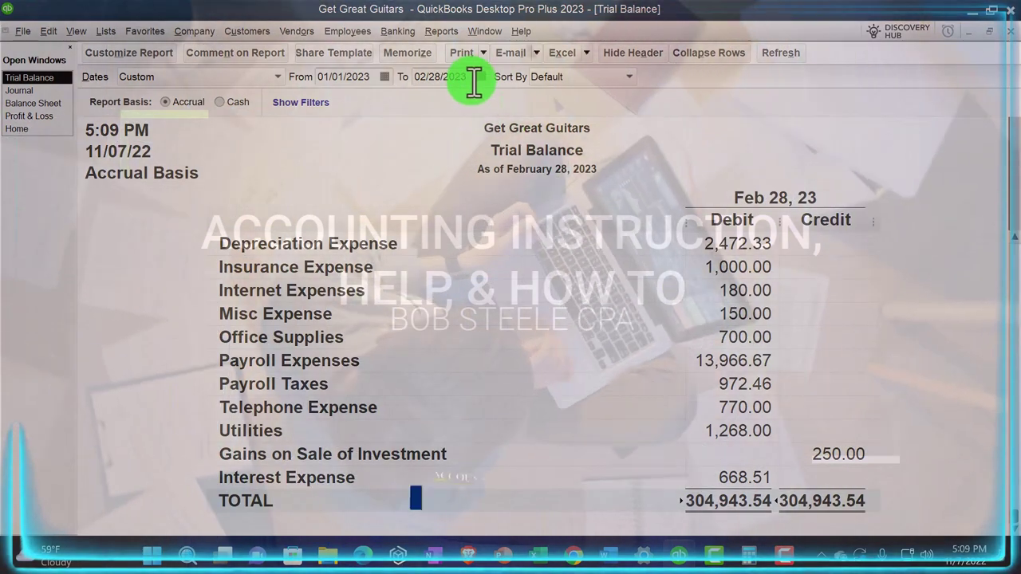
# Step: Change the Trial Balance's end date to 03/31/2023 and return to the start of the account list
pyautogui.click(472, 76)
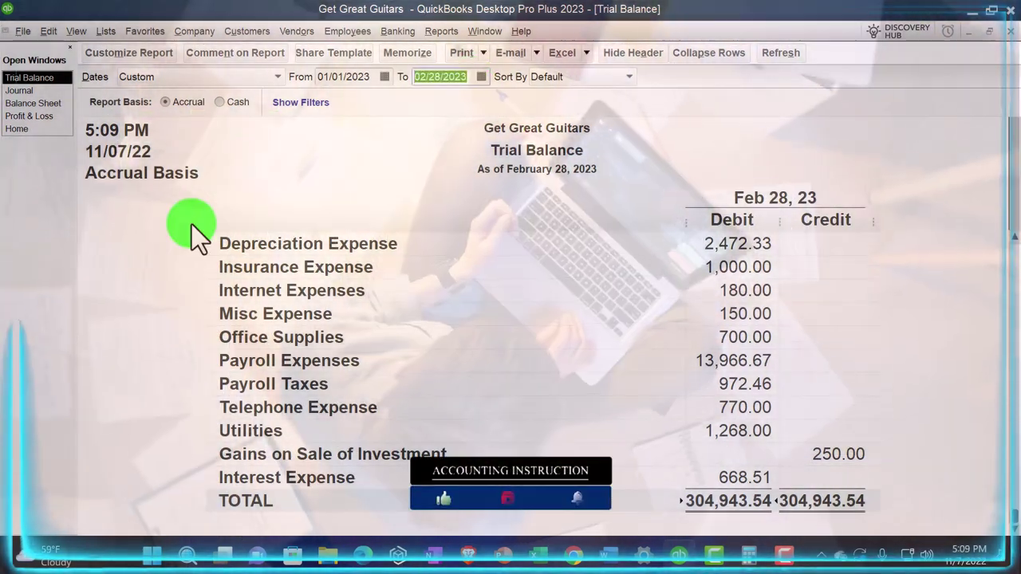
pyautogui.write('03/31/2023')
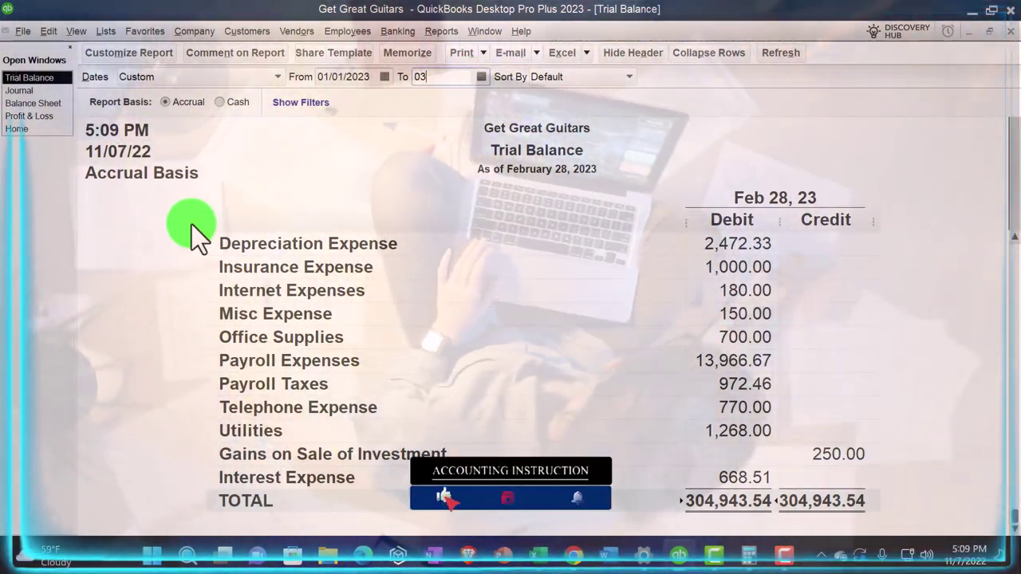
pyautogui.press('Tab')
pyautogui.scroll(10, 733, 354)
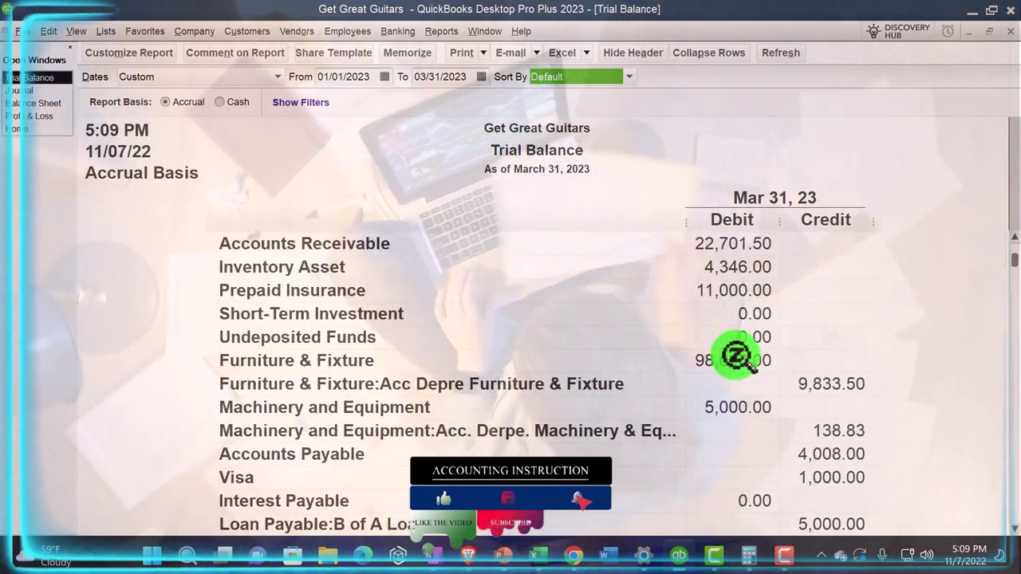
pyautogui.press('Tab')
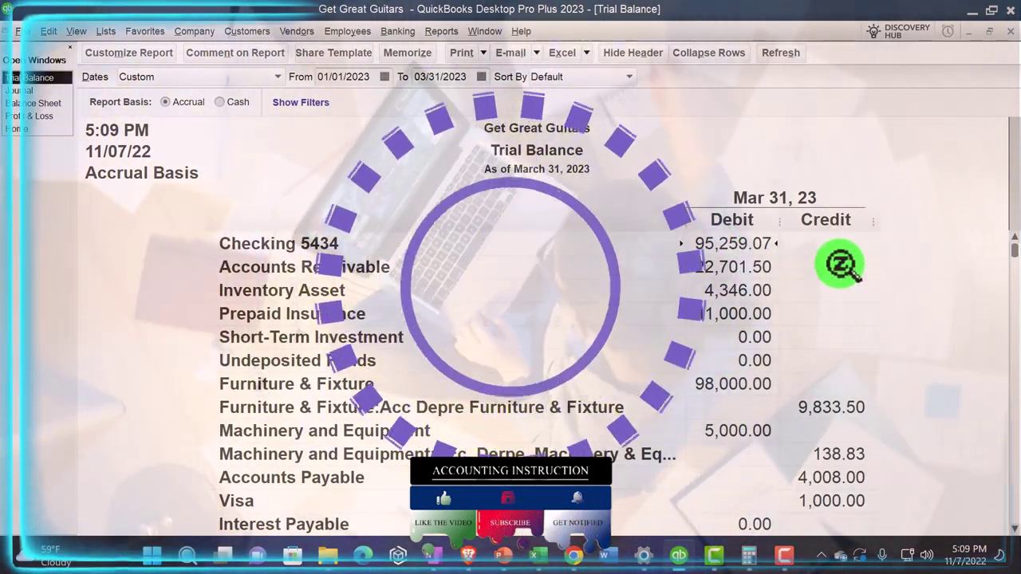
# Step: Review the March 31, 2023 Trial Balance account by account down to the debit and credit totals
pyautogui.press('Down')
pyautogui.press('Down')
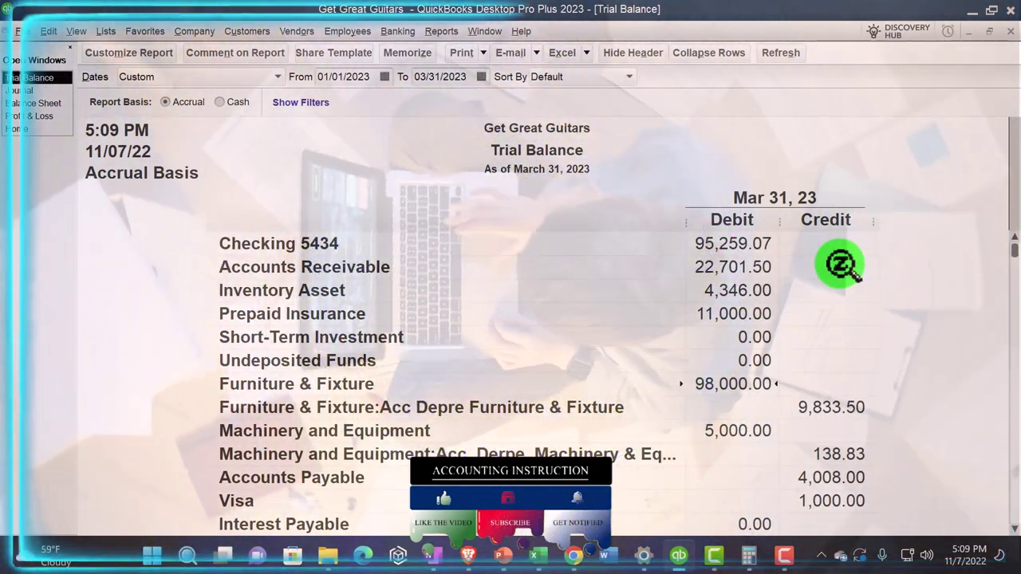
pyautogui.press('Down')
pyautogui.press('Down')
pyautogui.press('Down')
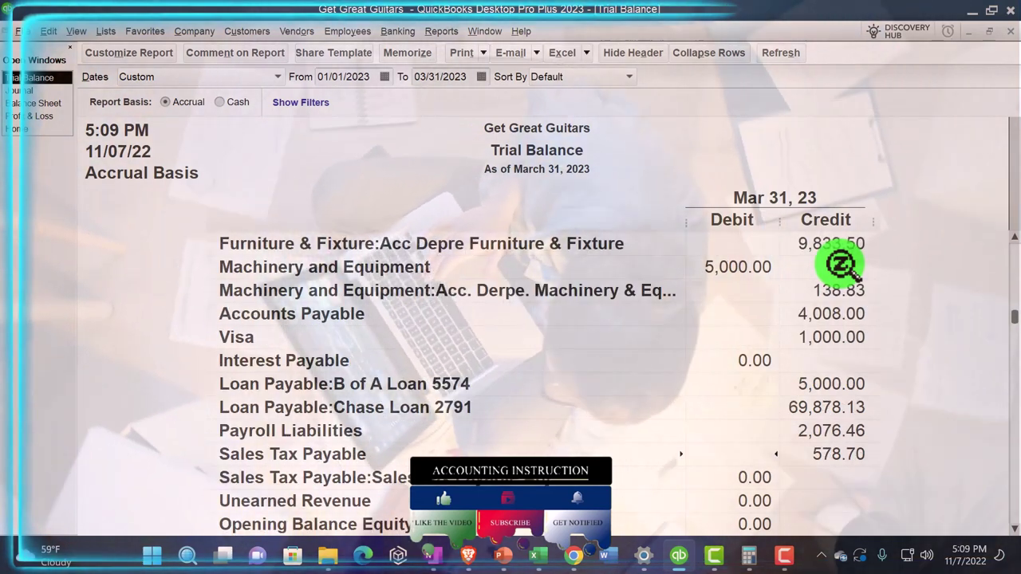
pyautogui.press('Down')
pyautogui.press('Down')
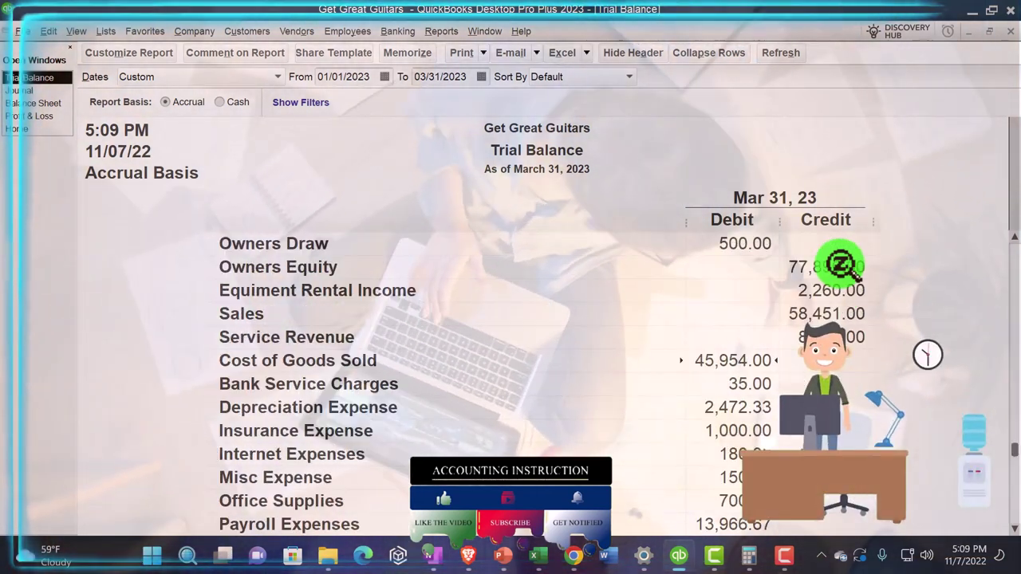
pyautogui.press('Down')
pyautogui.press('Down')
pyautogui.press('Down')
pyautogui.press('Down')
pyautogui.press('Down')
pyautogui.press('Down')
pyautogui.press('Down')
pyautogui.press('Down')
pyautogui.press('Down')
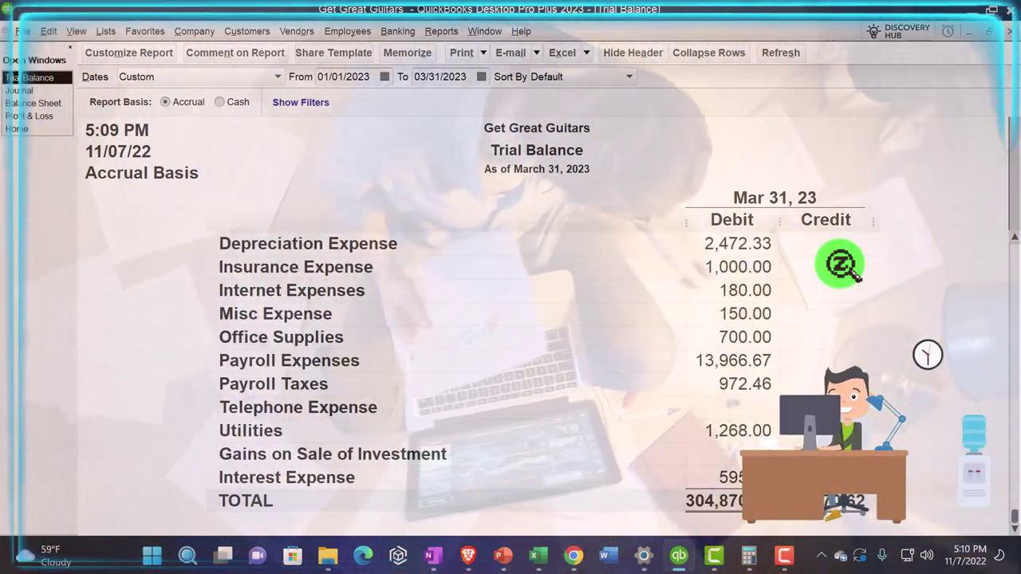